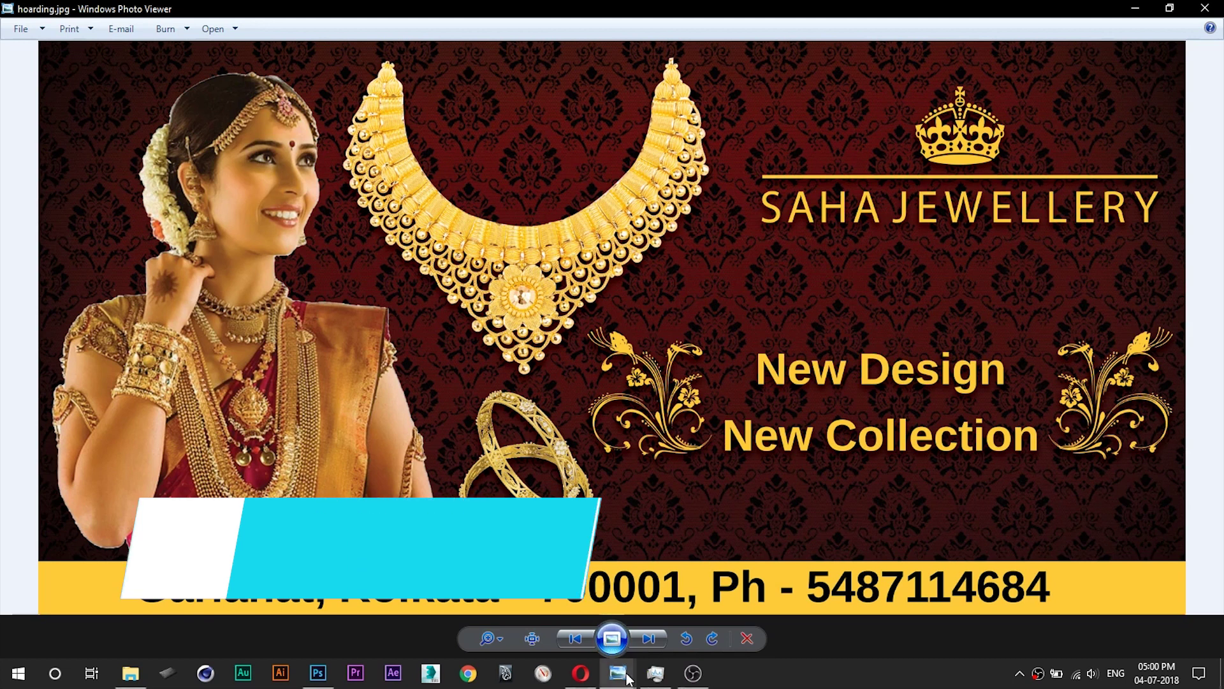
Compare the fashion billboard sample with the jewellery hoarding image, then minimize Photo Viewer.
{"action": "left_click", "coordinate": [548, 606]}
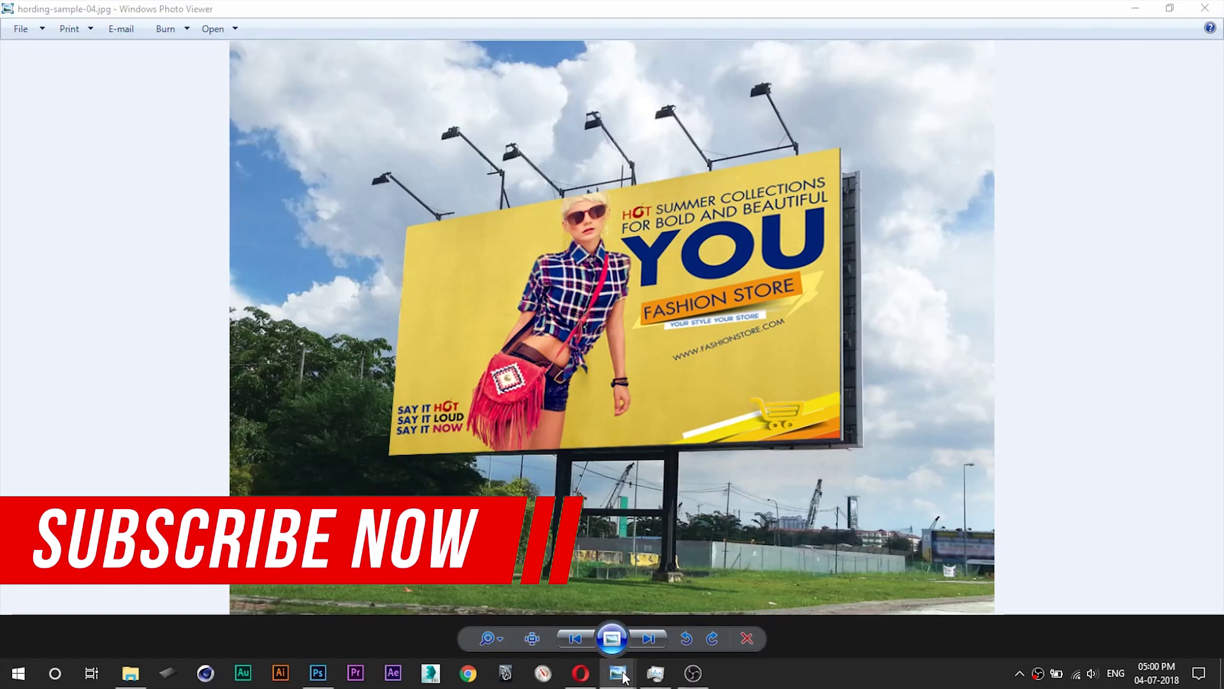
{"action": "mouse_move", "coordinate": [618, 673]}
{"action": "left_click", "coordinate": [701, 602]}
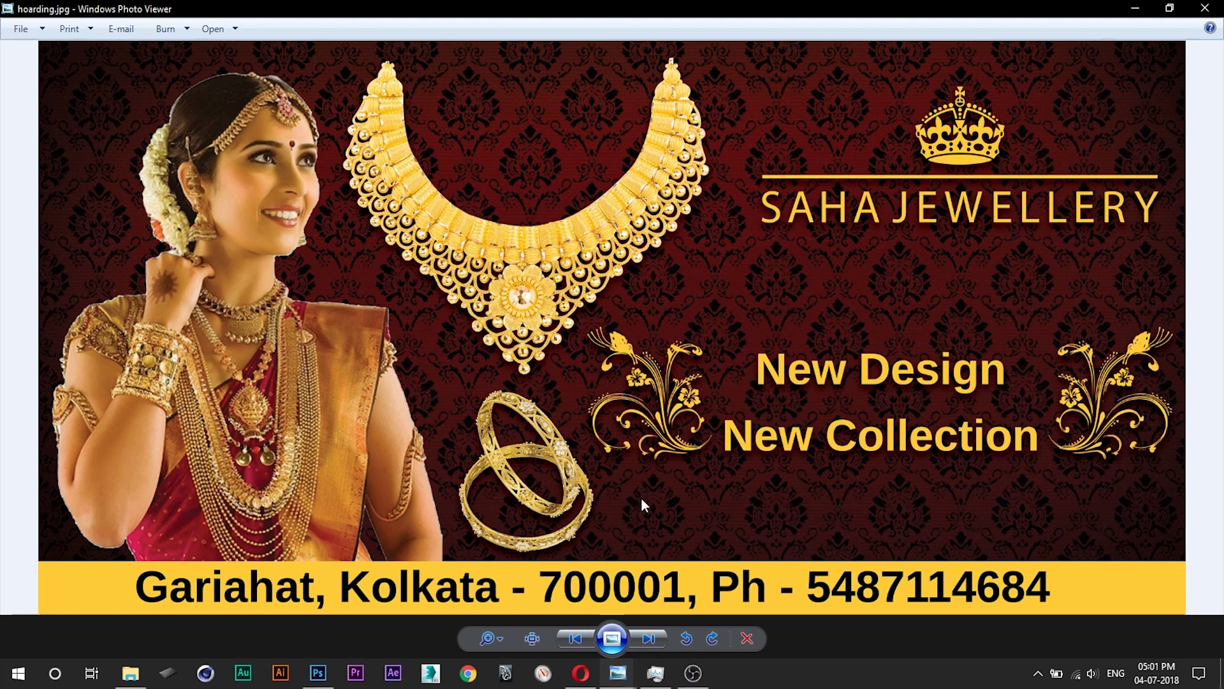
{"action": "left_click", "coordinate": [618, 673]}
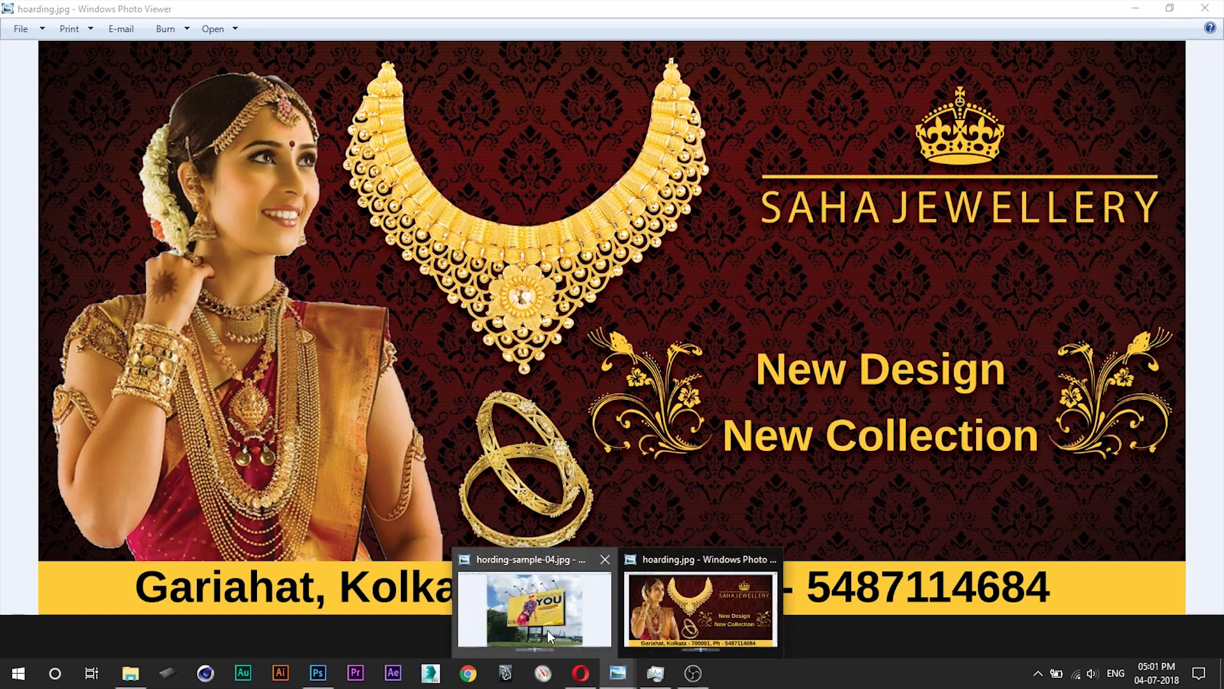
{"action": "left_click", "coordinate": [547, 630]}
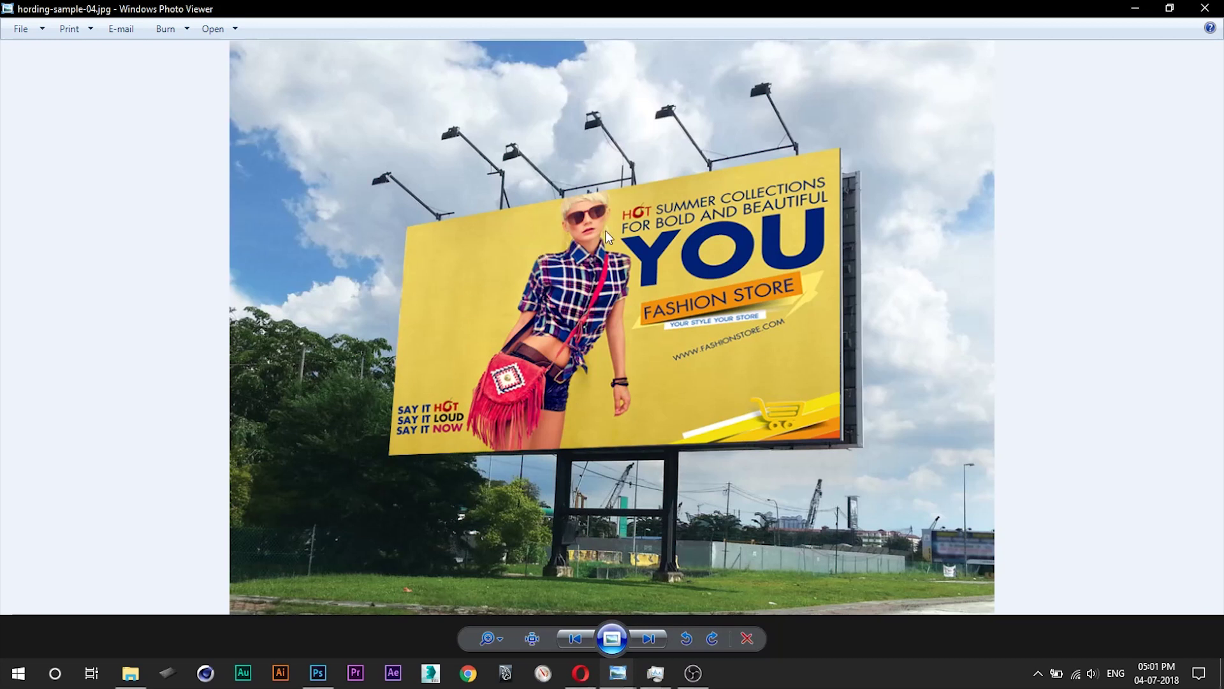
{"action": "mouse_move", "coordinate": [618, 672]}
{"action": "left_click", "coordinate": [674, 620]}
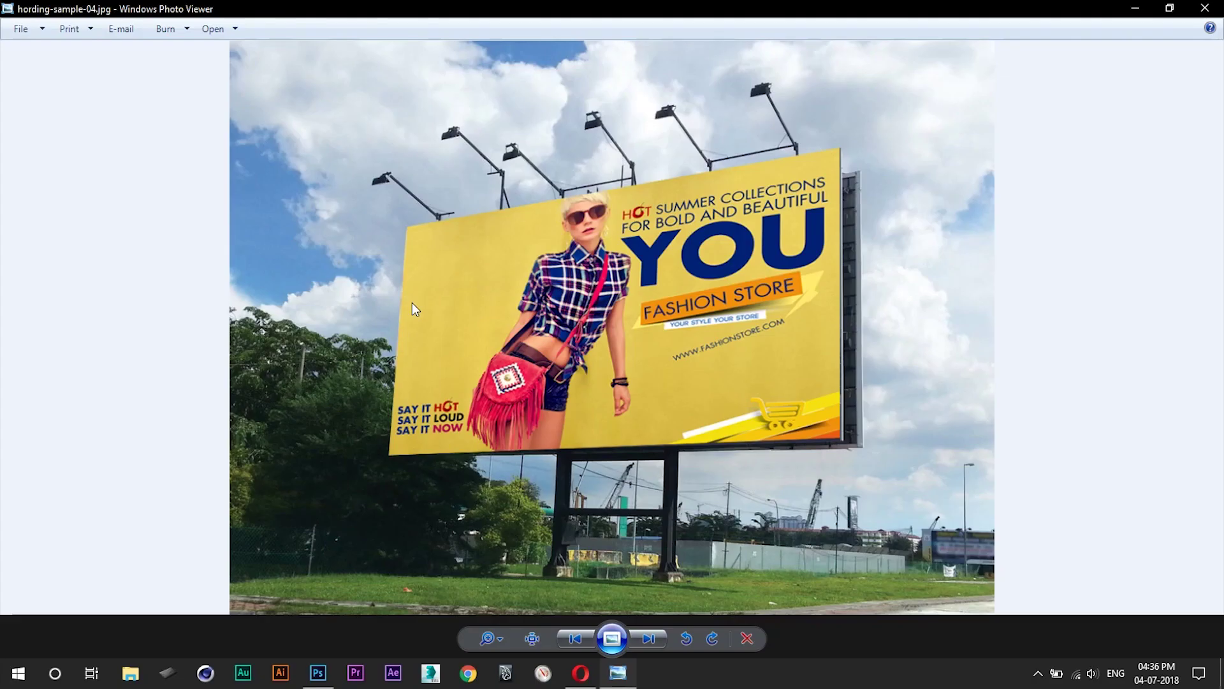
{"action": "left_click", "coordinate": [618, 673]}
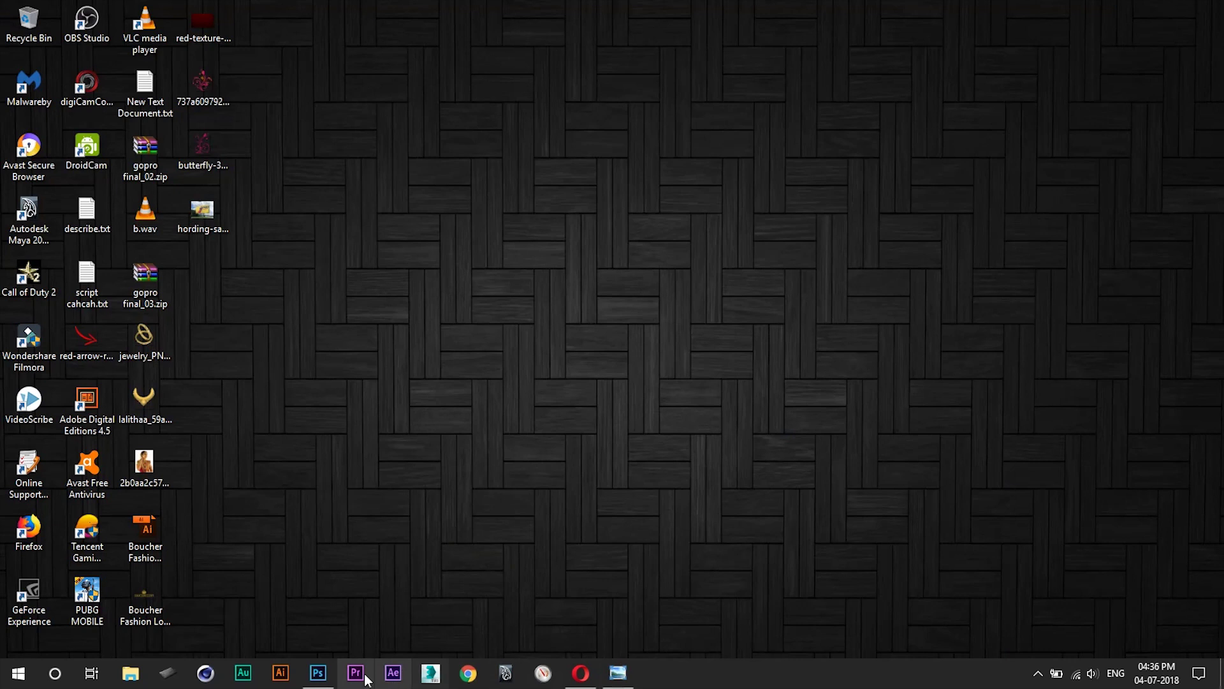
Restore the empty Photoshop window from the taskbar.
{"action": "left_click", "coordinate": [318, 673]}
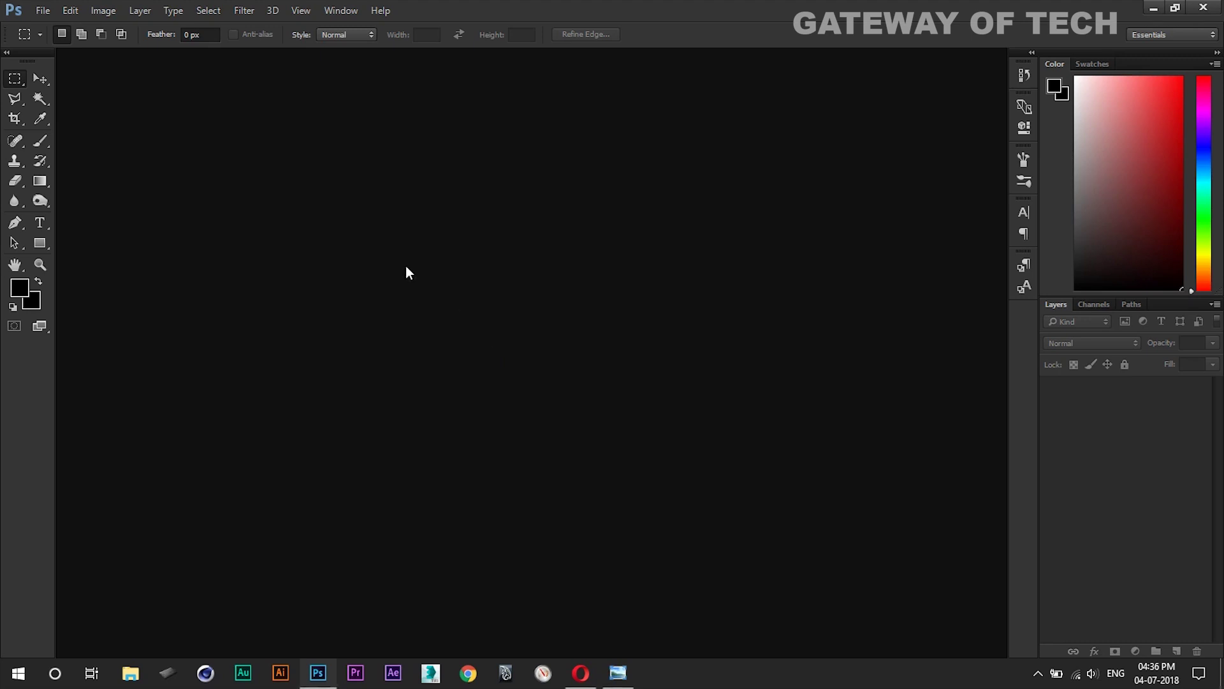
Start a new document on the Film & Video preset, measuring size in inches.
{"action": "left_click", "coordinate": [47, 10]}
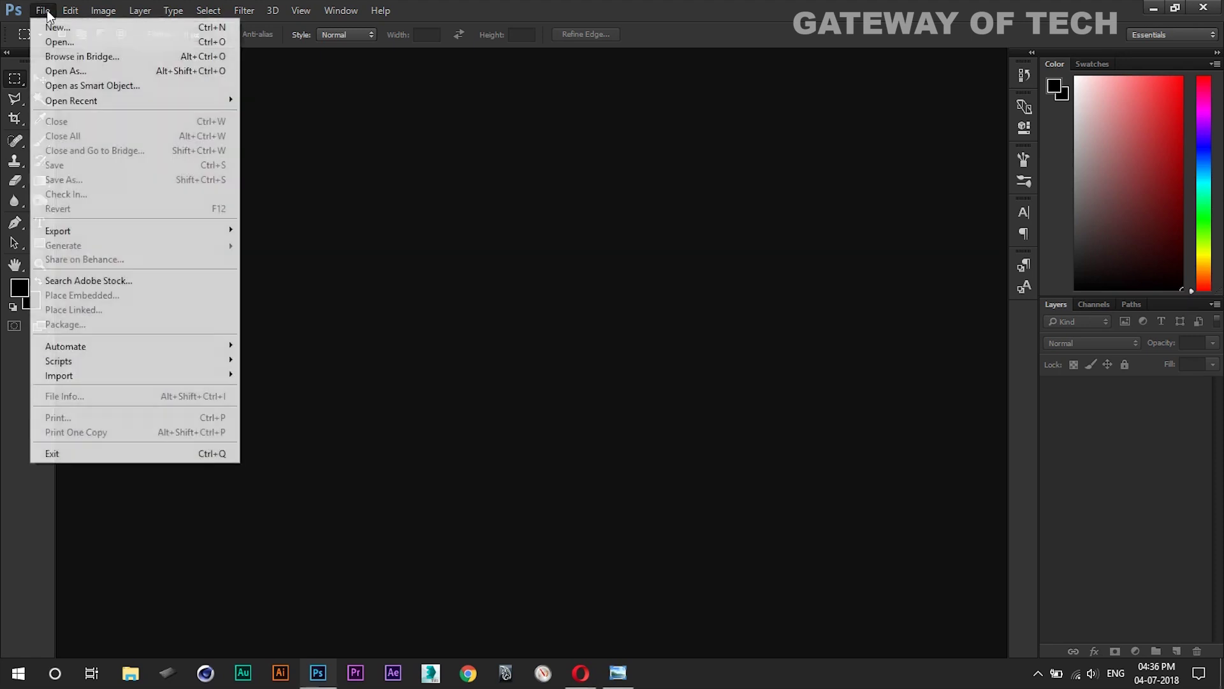
{"action": "left_click", "coordinate": [60, 29]}
{"action": "left_click_drag", "start_coordinate": [536, 149], "coordinate": [512, 203]}
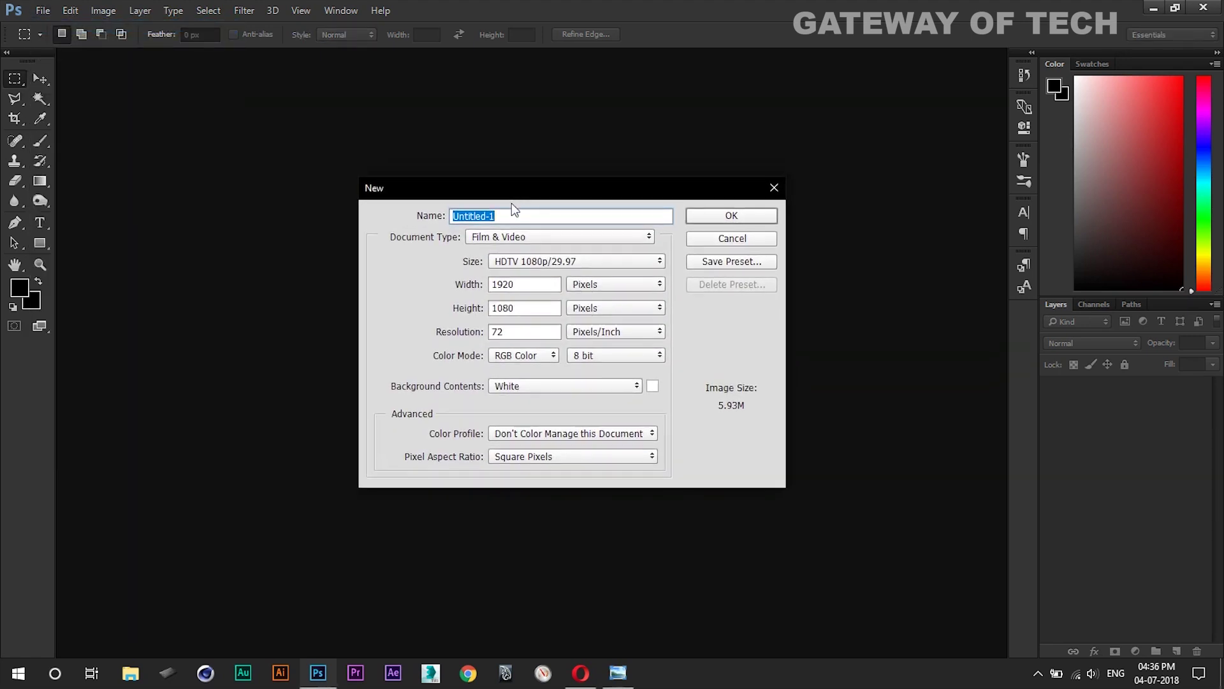
{"action": "left_click", "coordinate": [503, 236]}
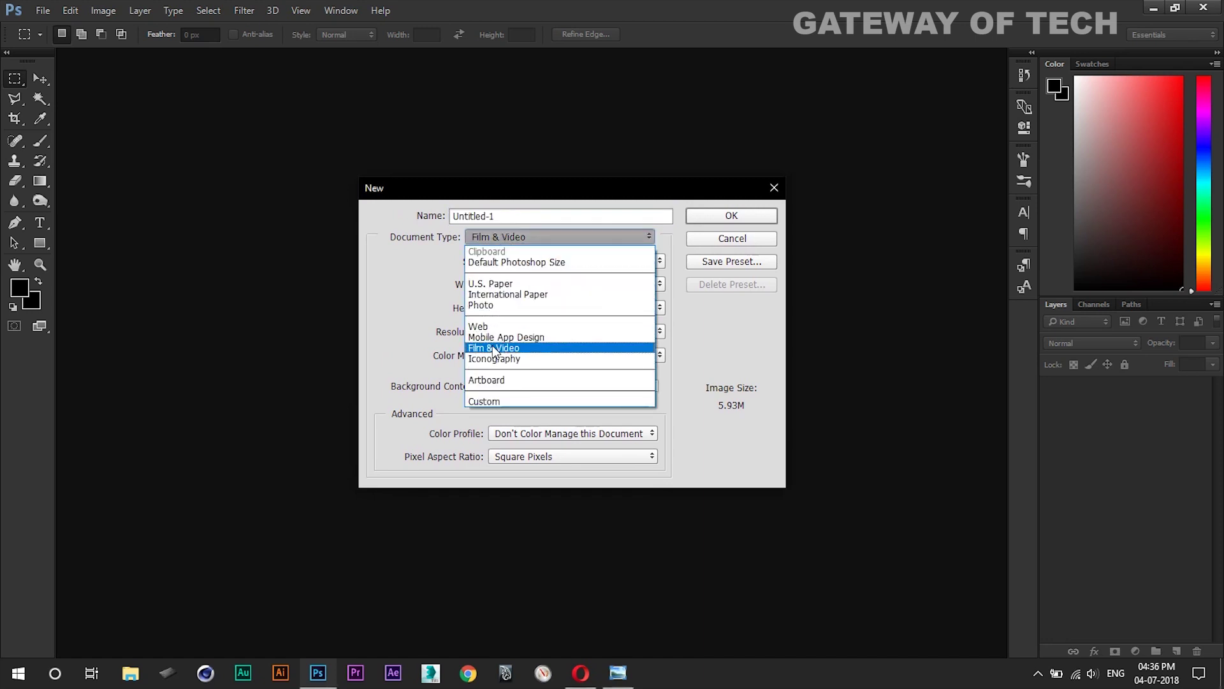
{"action": "left_click", "coordinate": [504, 239]}
{"action": "left_click", "coordinate": [423, 286]}
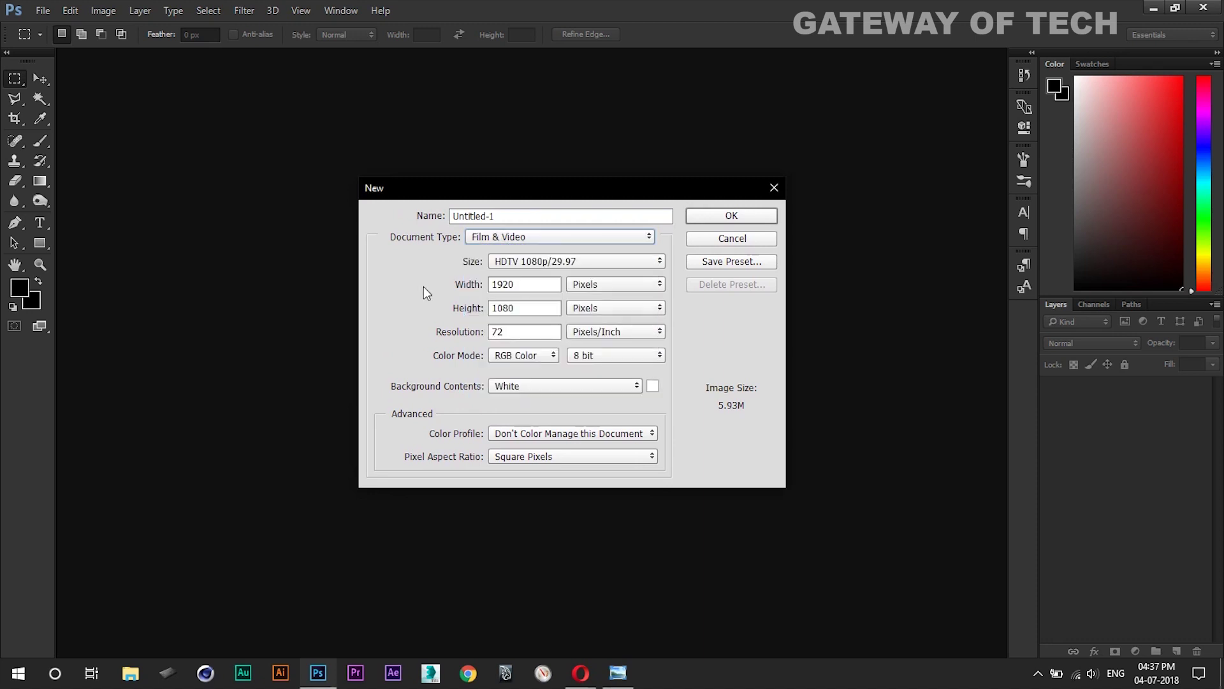
{"action": "left_click", "coordinate": [595, 288]}
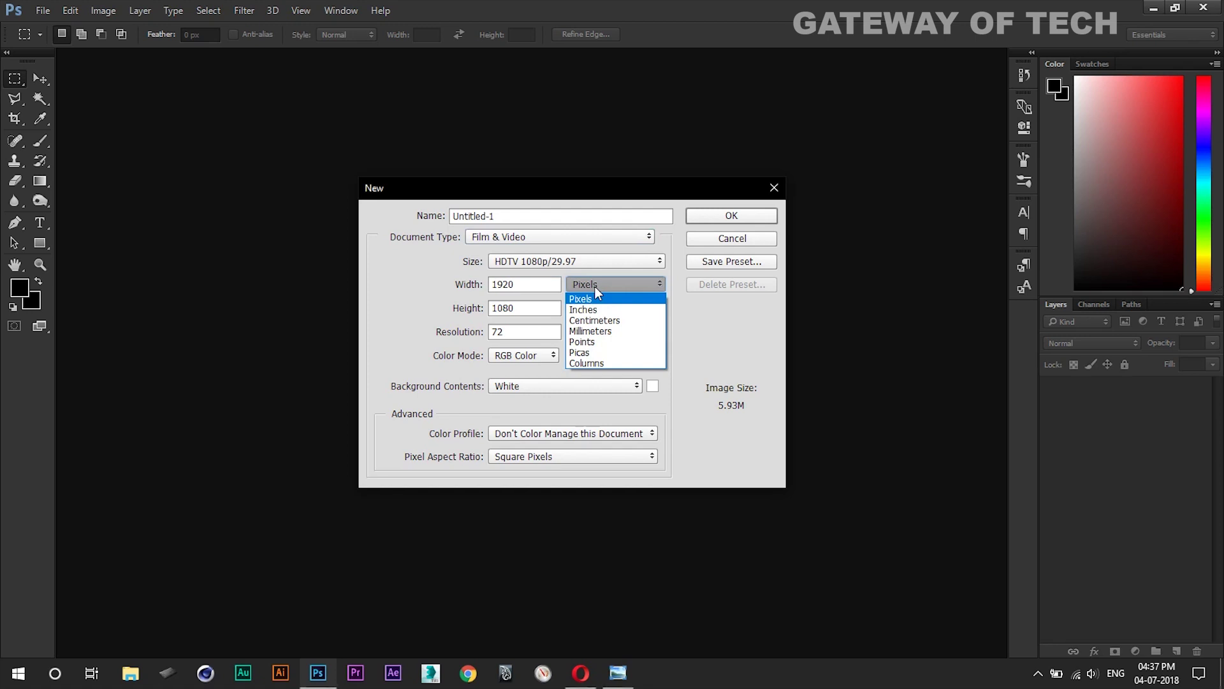
{"action": "left_click", "coordinate": [603, 309]}
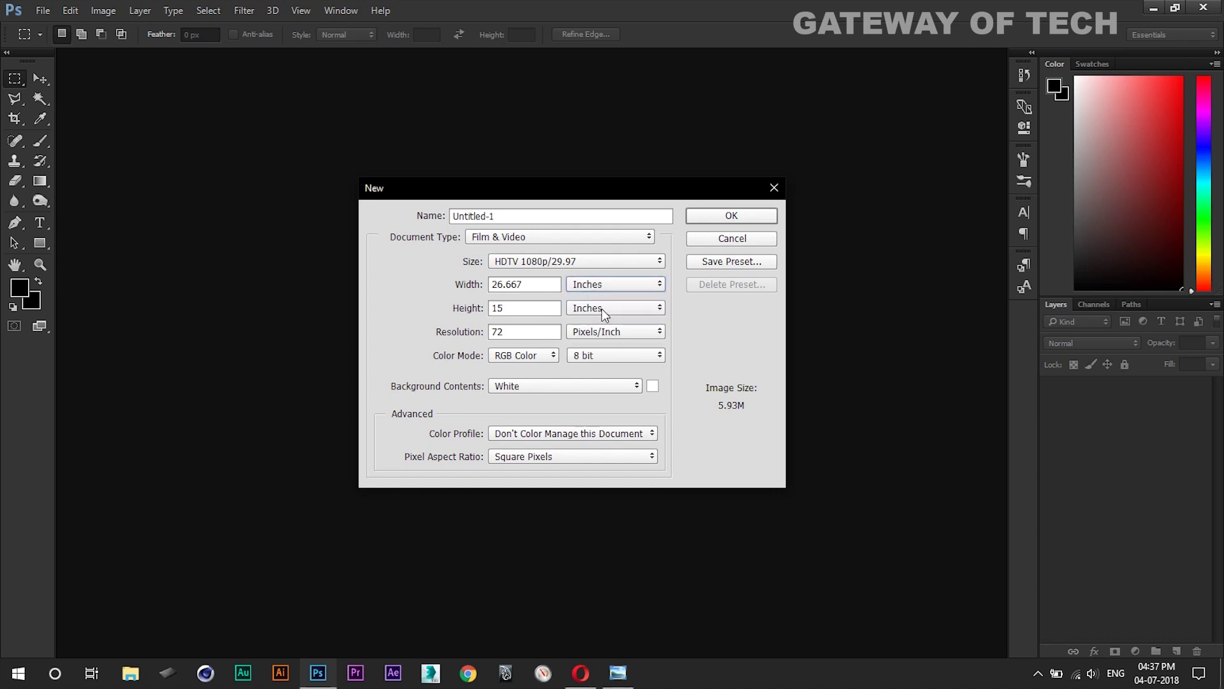
Set width 72, height 36, resolution 150, CMYK Color, and create the document.
{"action": "left_click_drag", "start_coordinate": [539, 284], "coordinate": [479, 292]}
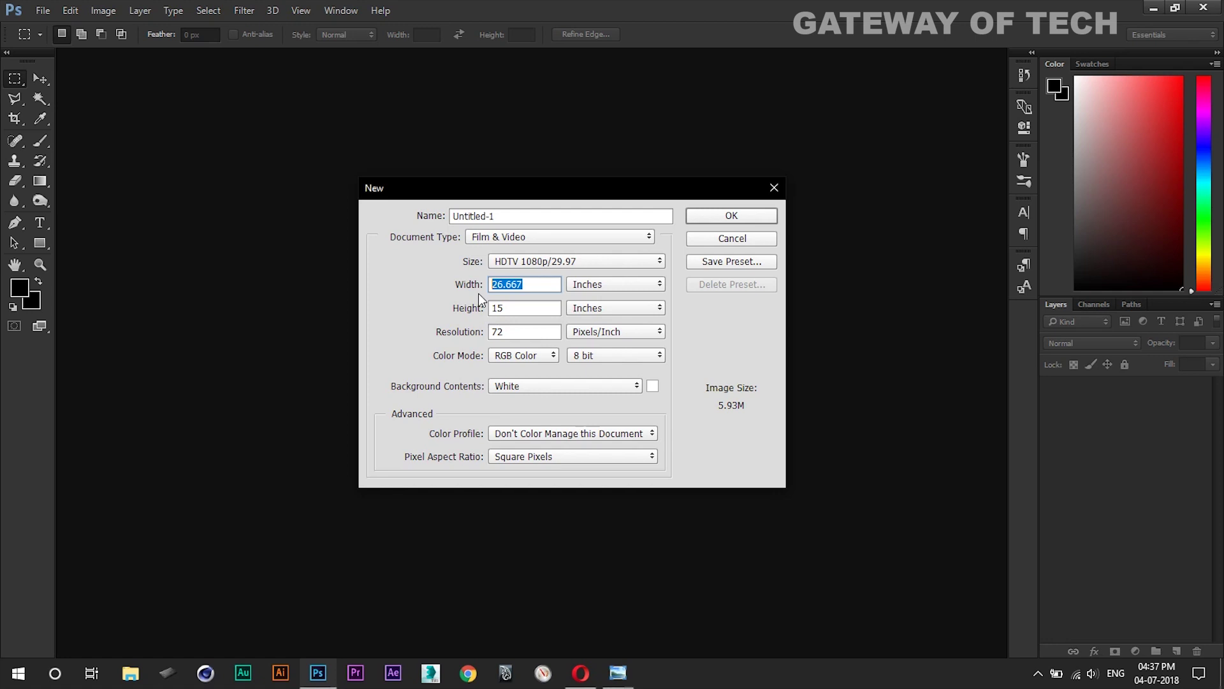
{"action": "type", "text": "72"}
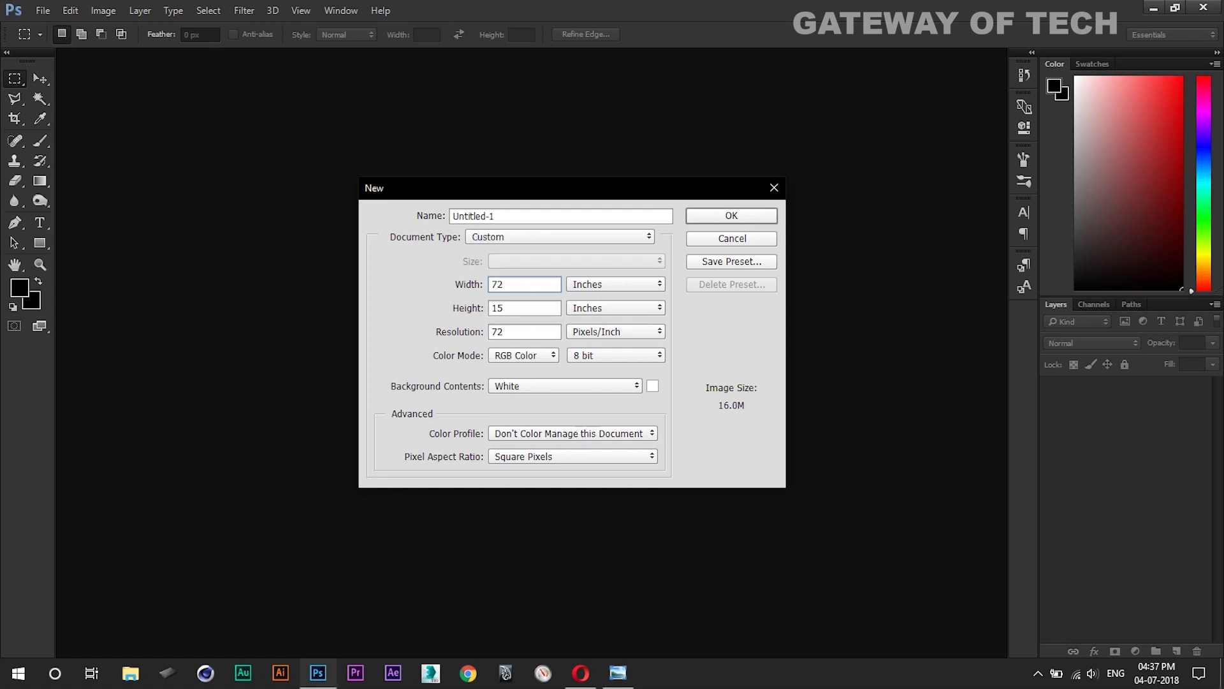
{"action": "double_click", "coordinate": [494, 309]}
{"action": "type", "text": "36"}
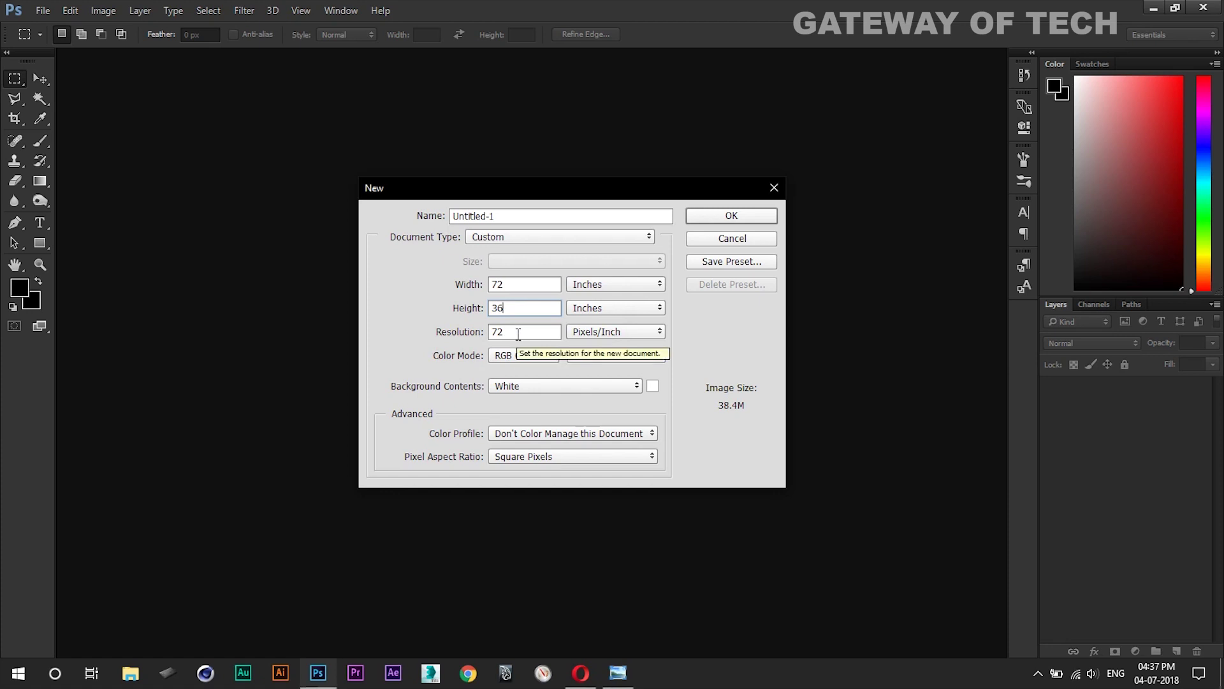
{"action": "double_click", "coordinate": [518, 334]}
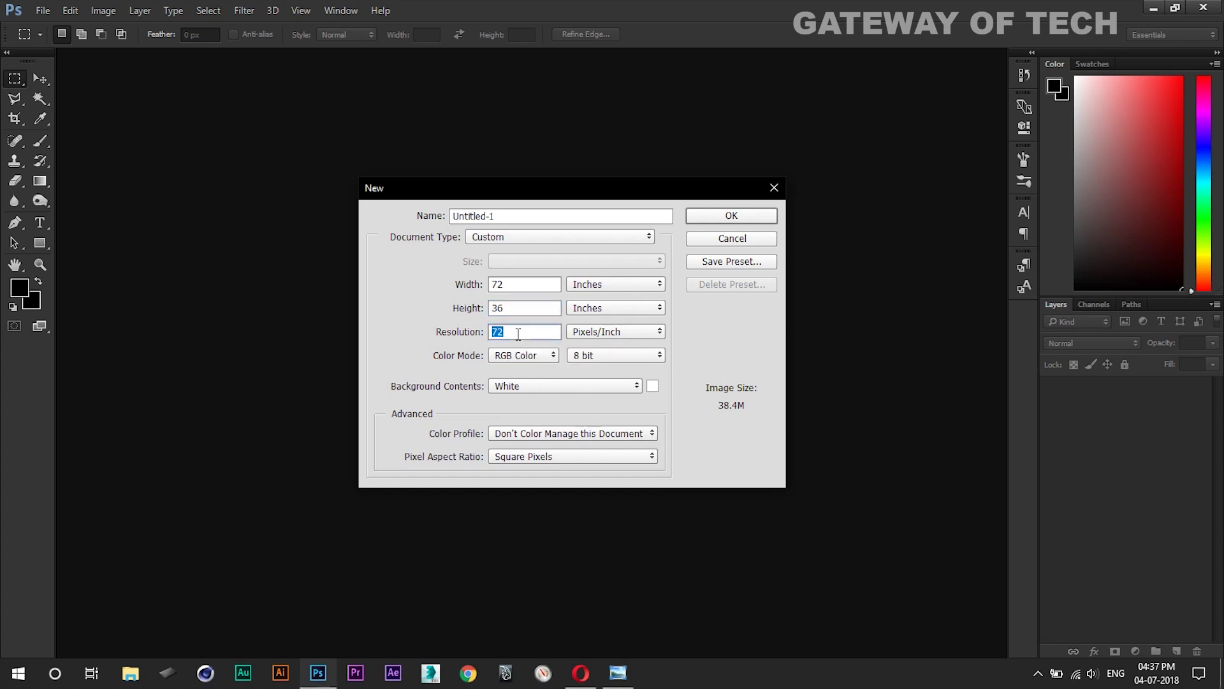
{"action": "type", "text": "150"}
{"action": "left_click", "coordinate": [507, 358]}
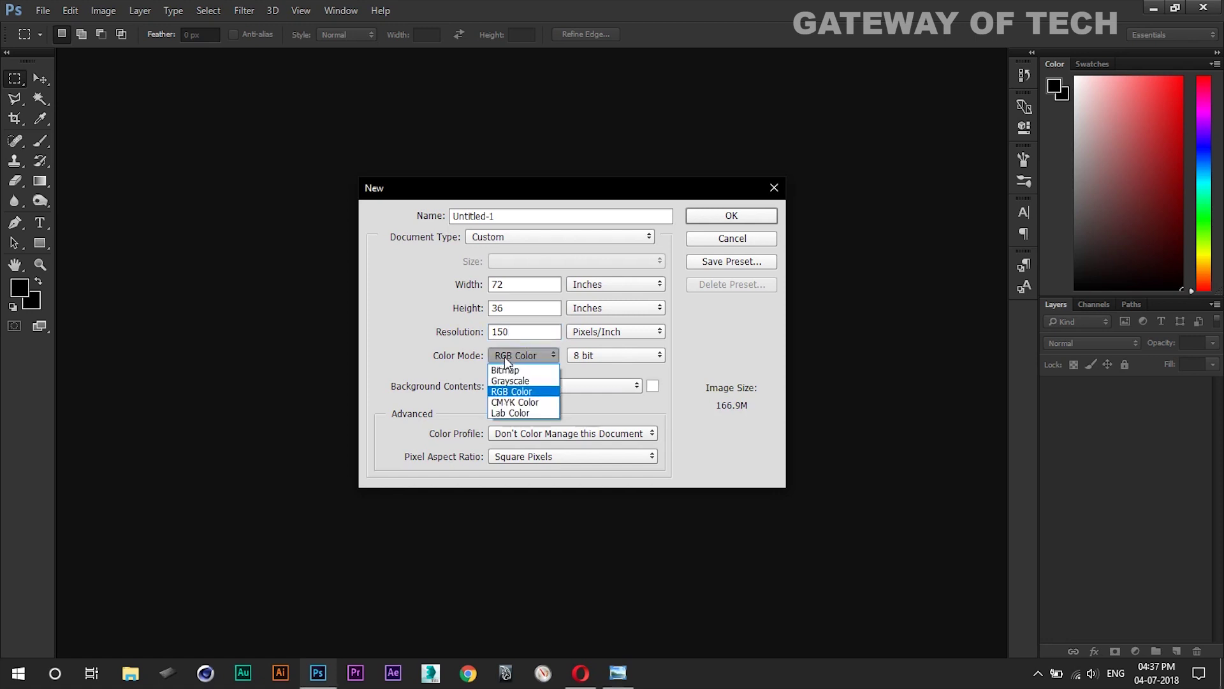
{"action": "left_click", "coordinate": [516, 403]}
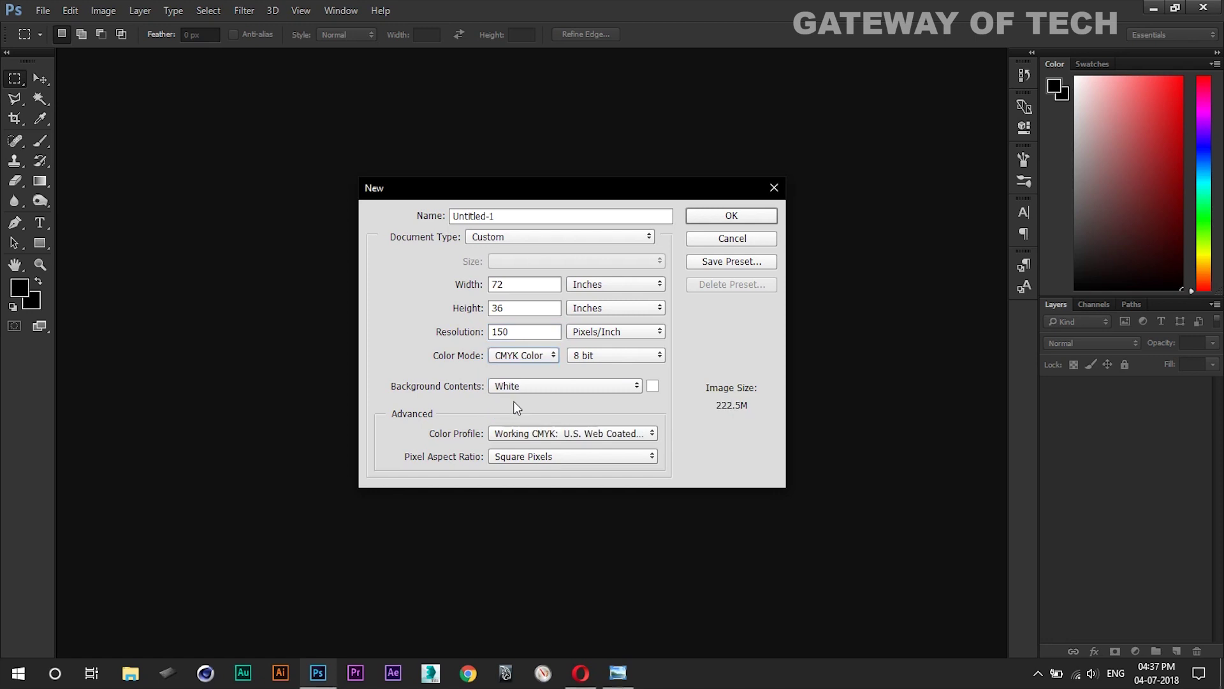
{"action": "left_click", "coordinate": [711, 215]}
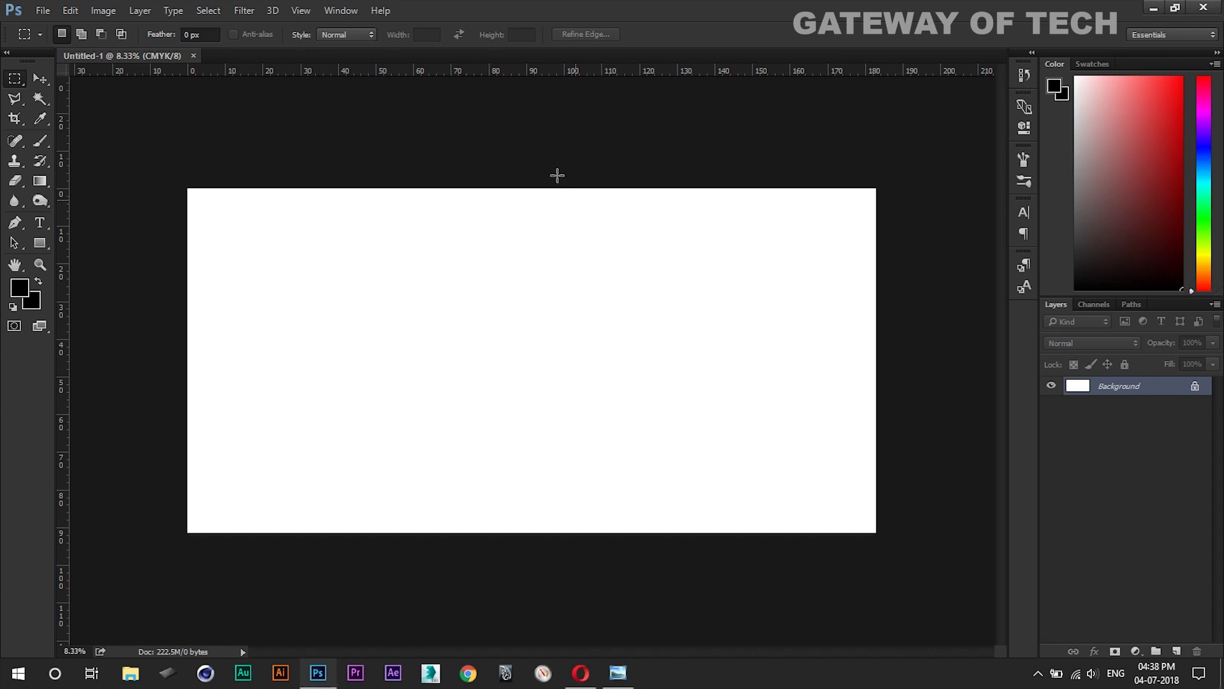
Drag the red damask texture from the Desktop onto the canvas and stretch it to fill.
{"action": "left_click", "coordinate": [131, 673]}
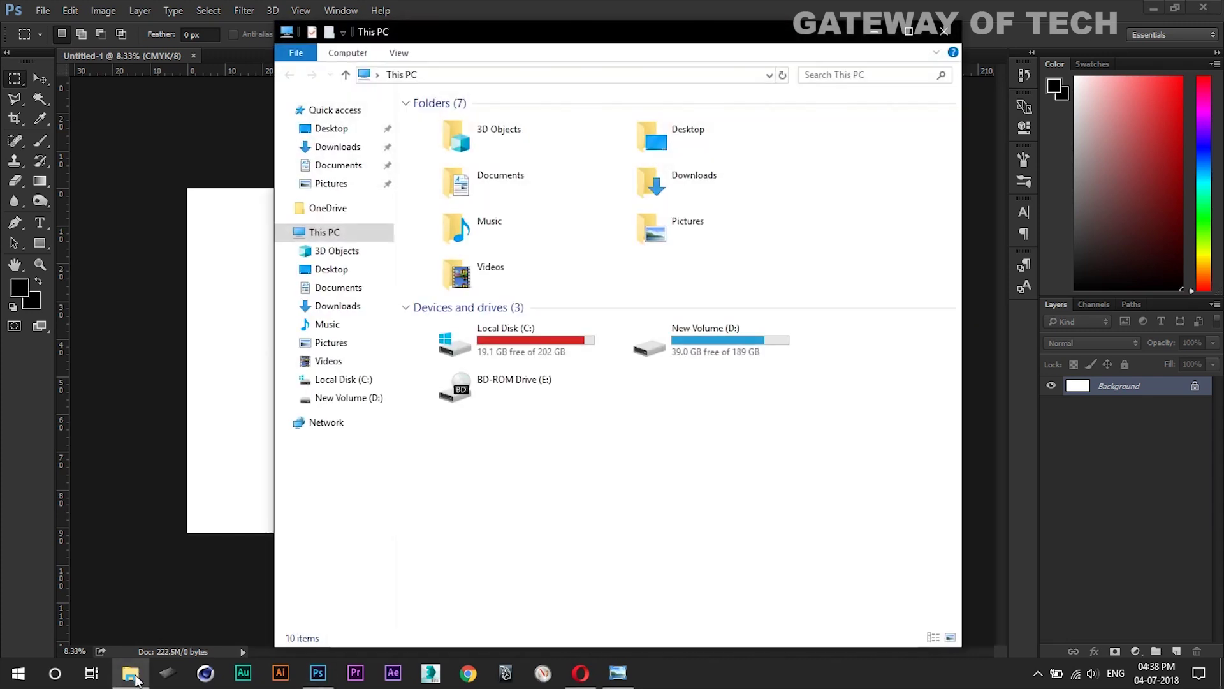
{"action": "left_click", "coordinate": [351, 269]}
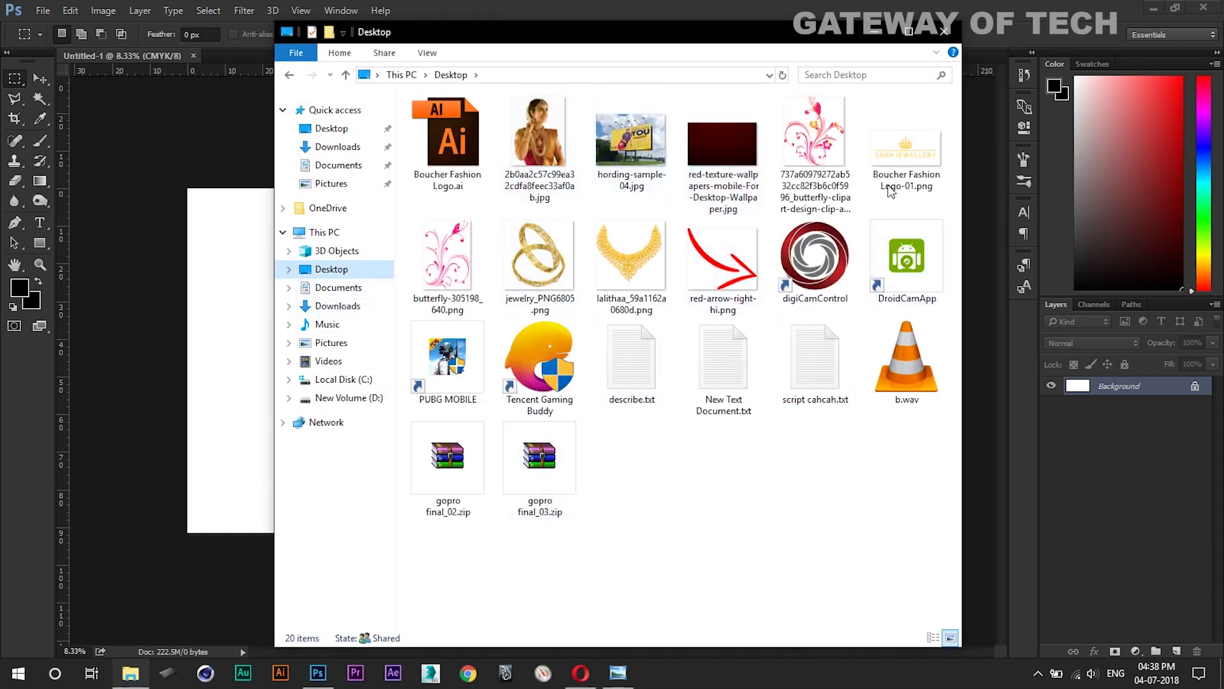
{"action": "left_click_drag", "start_coordinate": [722, 147], "coordinate": [224, 396]}
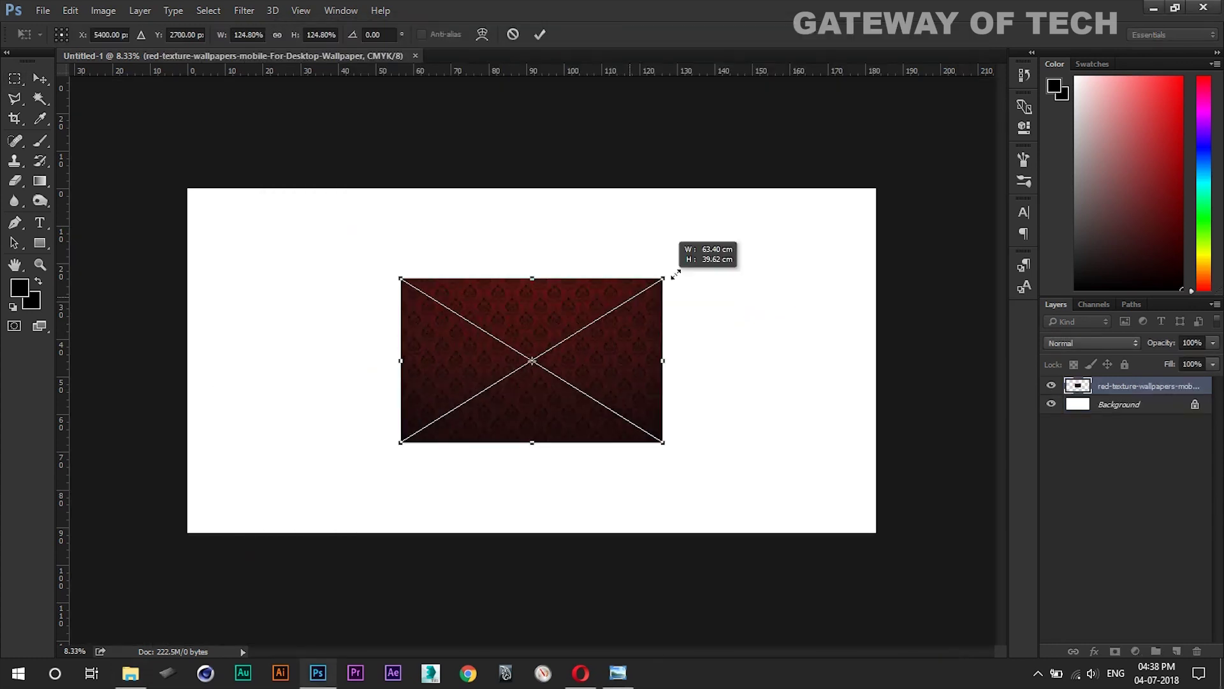
{"action": "left_click_drag", "start_coordinate": [189, 146], "coordinate": [187, 145]}
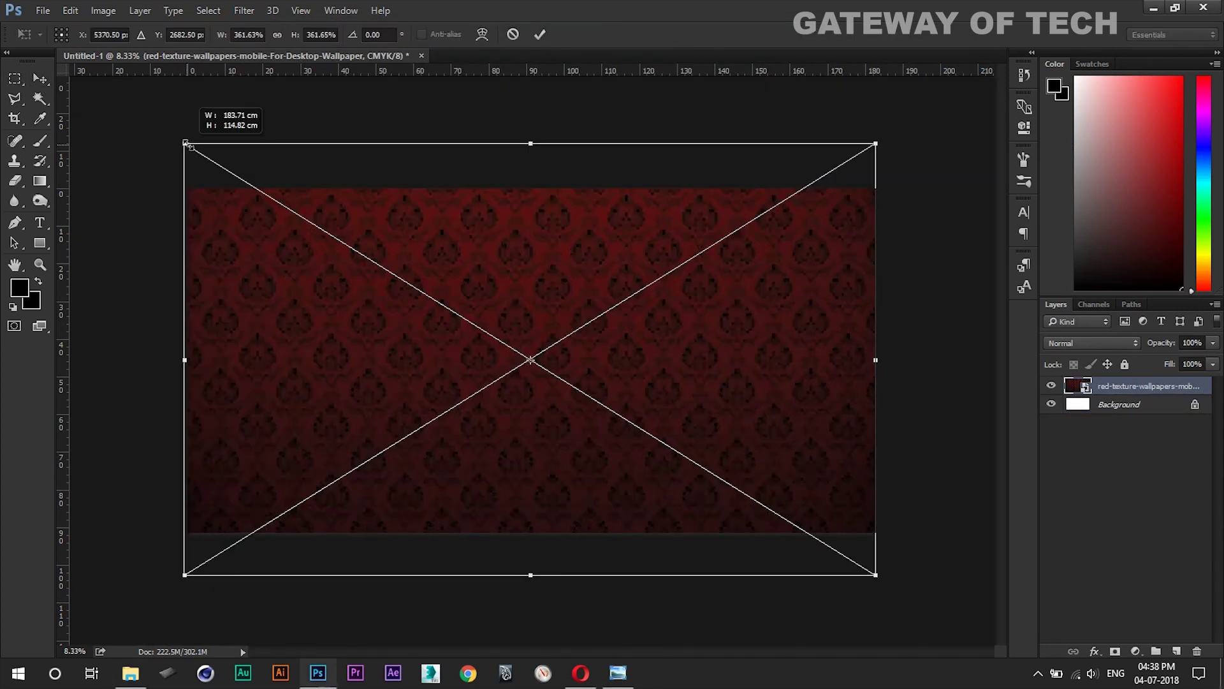
{"action": "key", "text": "Return"}
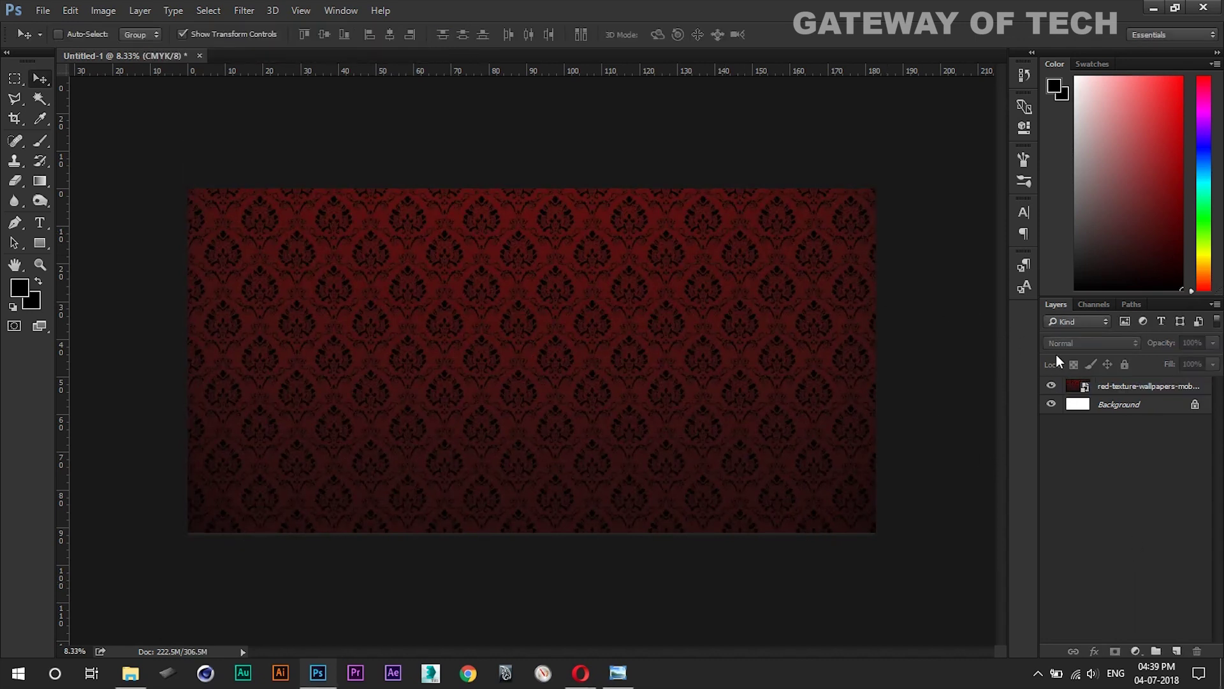
{"action": "left_click", "coordinate": [1142, 387]}
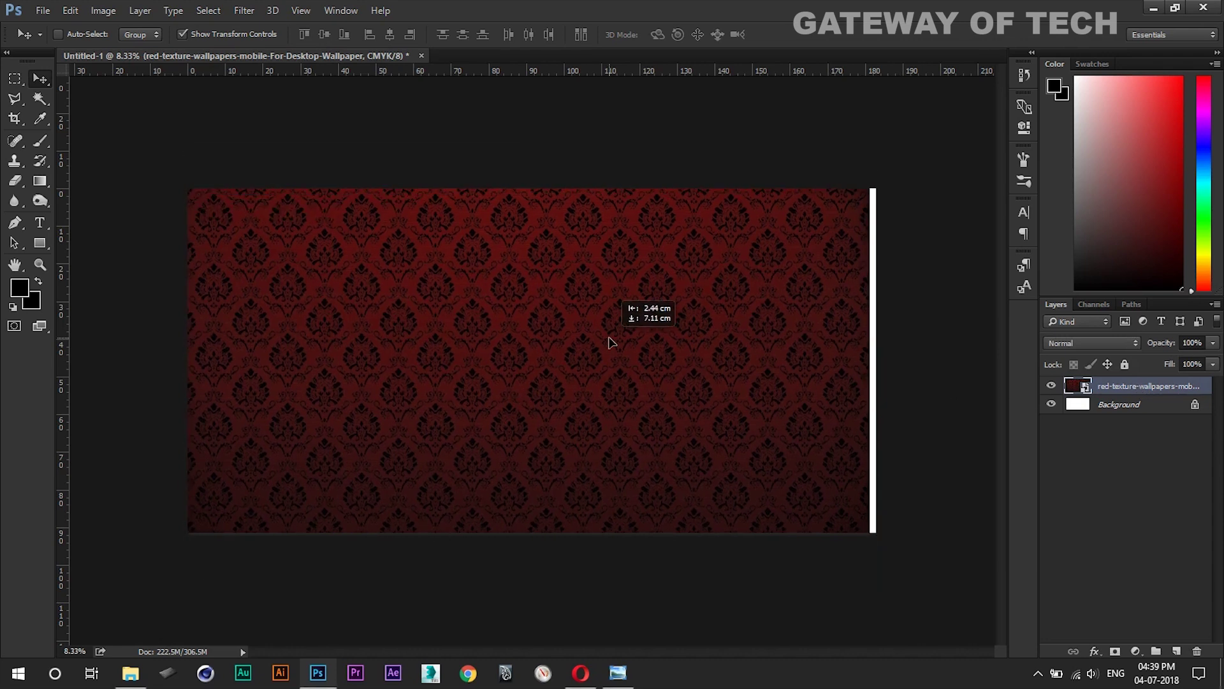
{"action": "left_click", "coordinate": [1147, 491]}
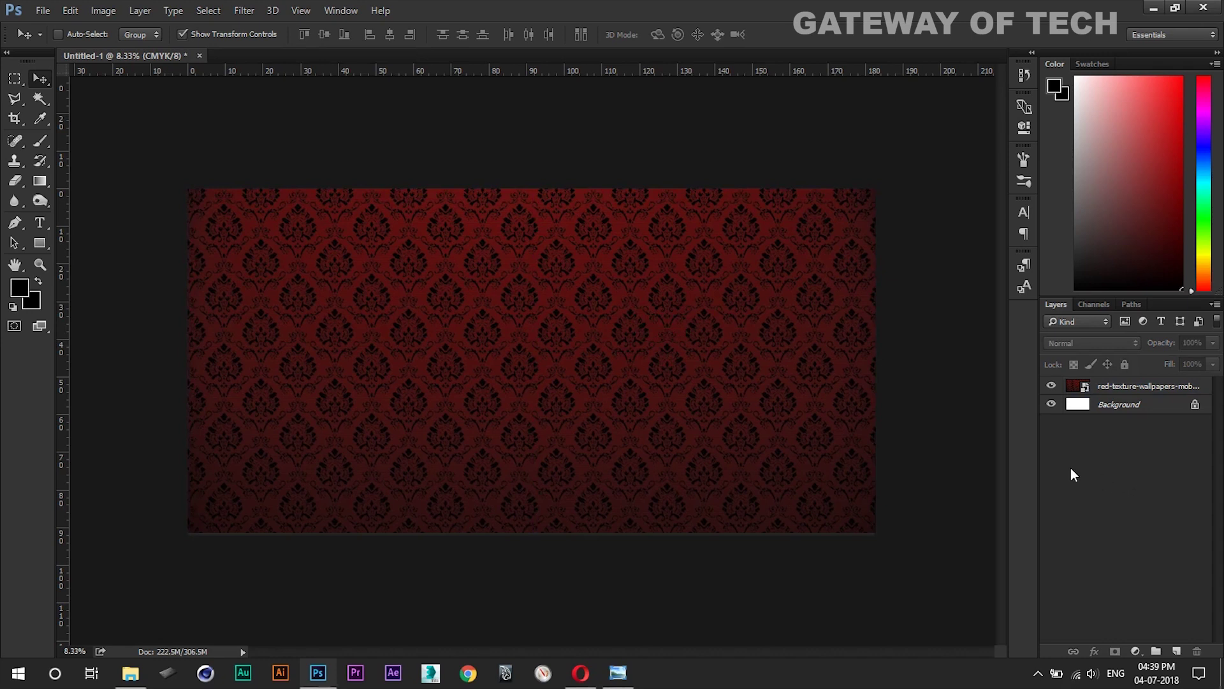
Place the model photo from the Desktop, enlarged and shifted toward the left.
{"action": "left_click", "coordinate": [130, 673]}
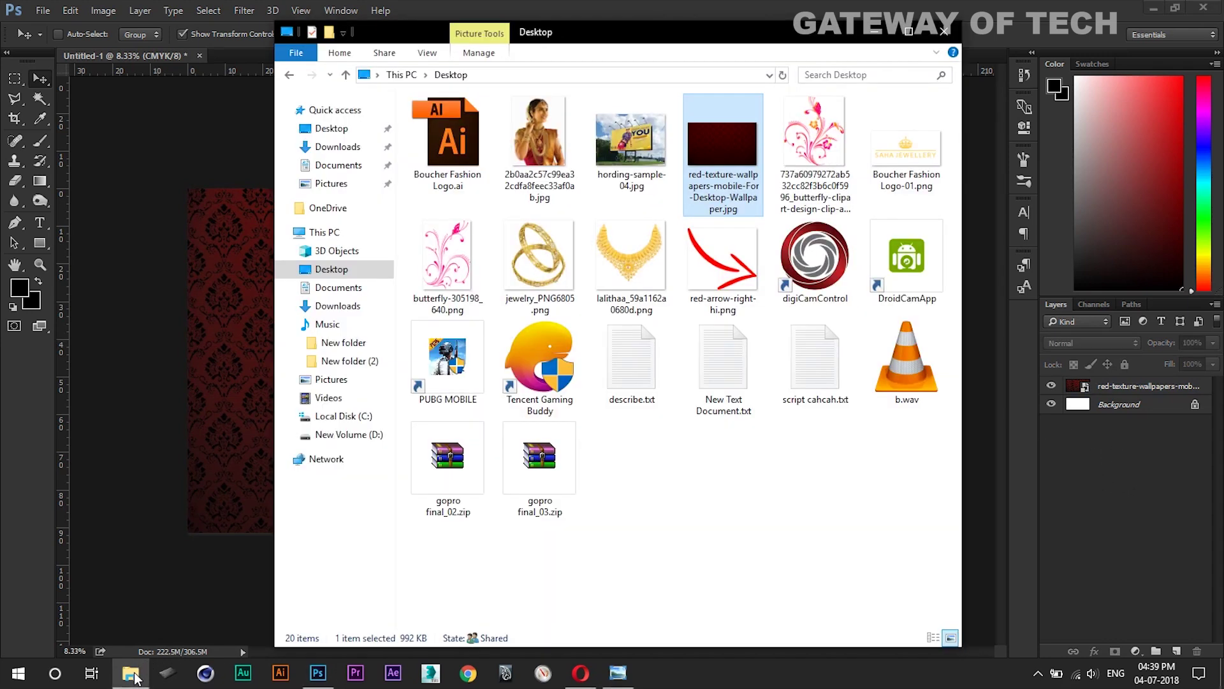
{"action": "mouse_move", "coordinate": [533, 171]}
{"action": "left_mouse_down"}
{"action": "mouse_move", "coordinate": [508, 151]}
{"action": "mouse_move", "coordinate": [244, 321]}
{"action": "left_mouse_up"}
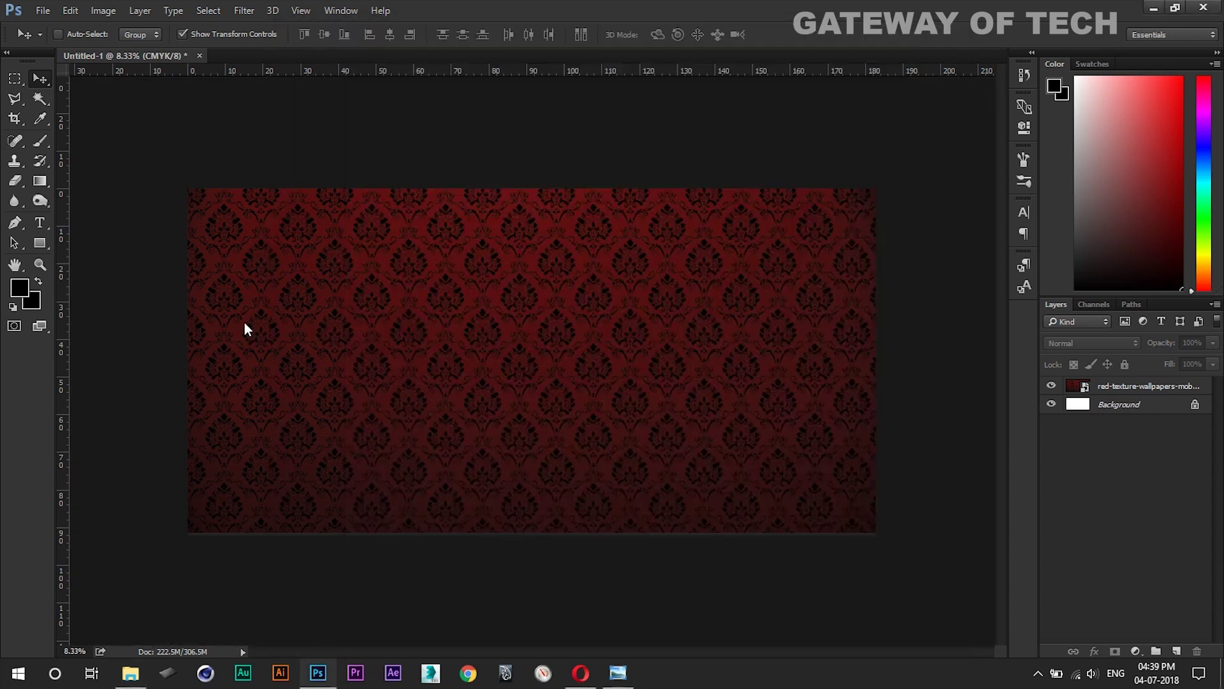
{"action": "left_click_drag", "start_coordinate": [529, 338], "coordinate": [301, 287]}
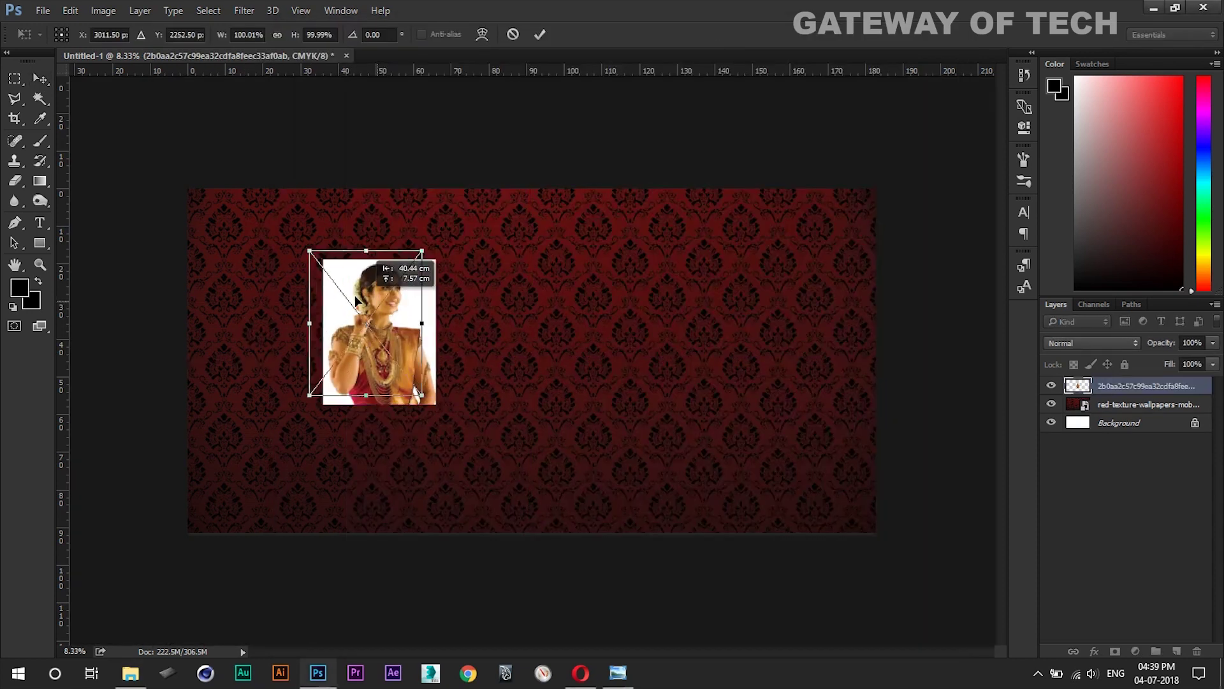
{"action": "left_click_drag", "start_coordinate": [360, 385], "coordinate": [470, 482]}
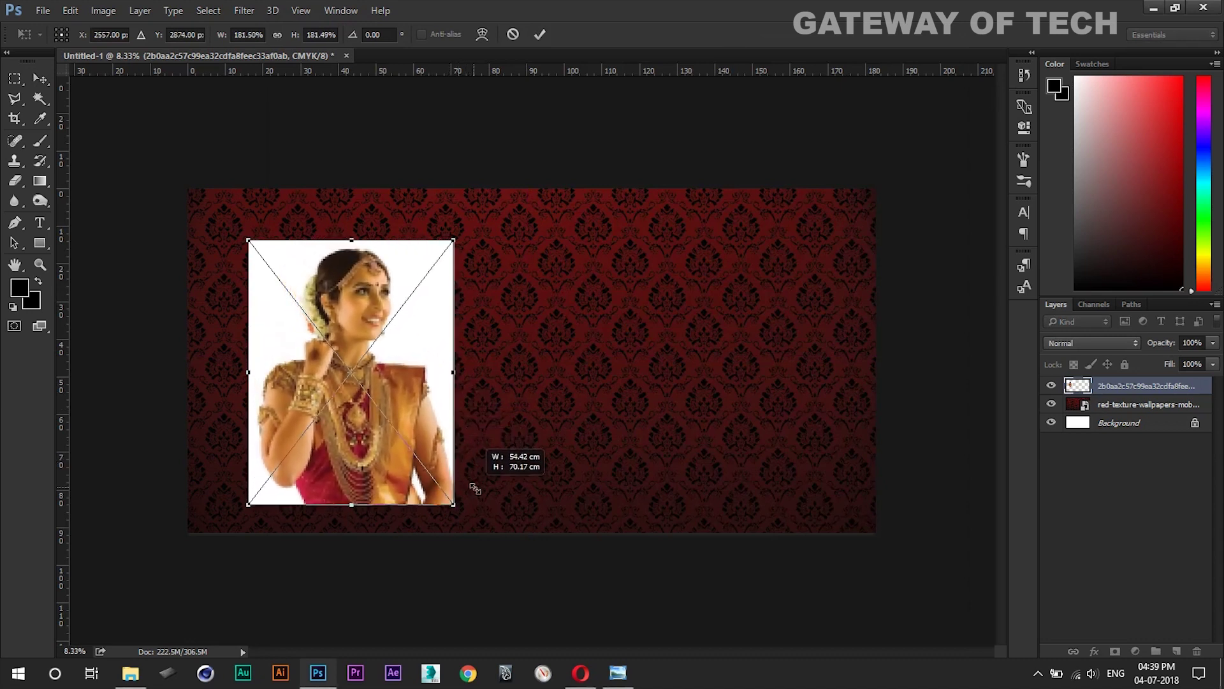
{"action": "left_click_drag", "start_coordinate": [470, 483], "coordinate": [476, 490]}
{"action": "mouse_move", "coordinate": [399, 451]}
{"action": "left_mouse_down"}
{"action": "mouse_move", "coordinate": [370, 420]}
{"action": "mouse_move", "coordinate": [364, 431]}
{"action": "left_mouse_up"}
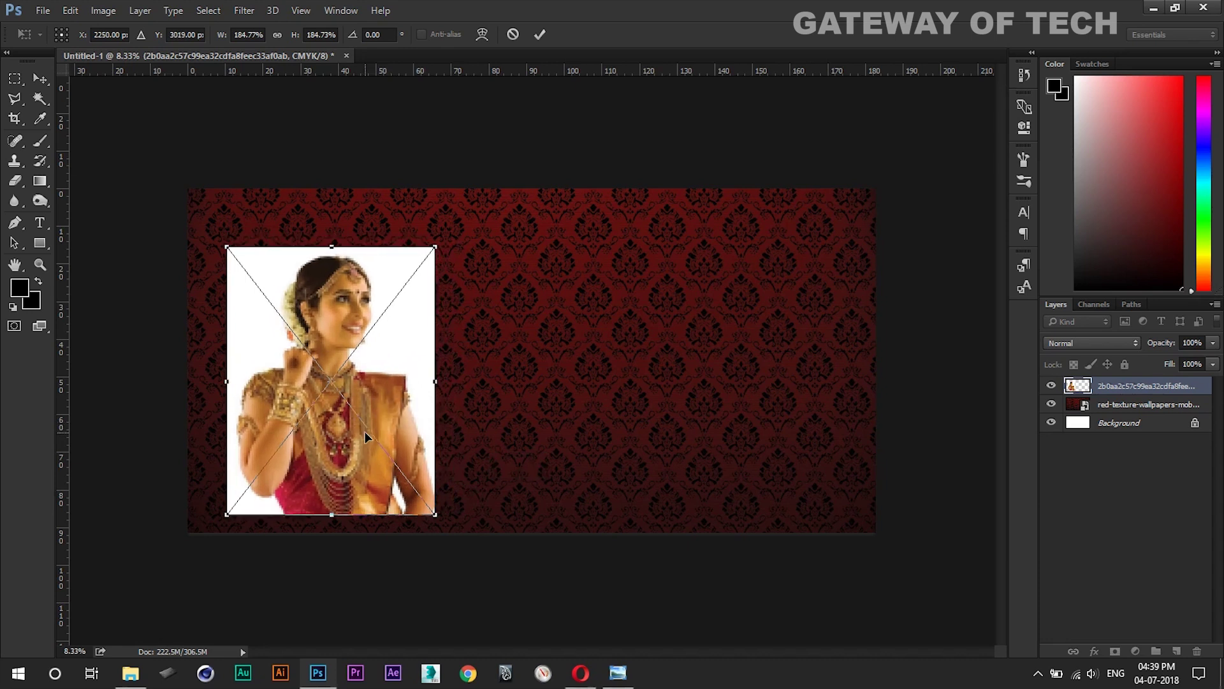
{"action": "key", "text": "Return"}
Scale the model photo to canvas height against the left edge, then zoom in.
{"action": "left_click_drag", "start_coordinate": [437, 249], "coordinate": [450, 221]}
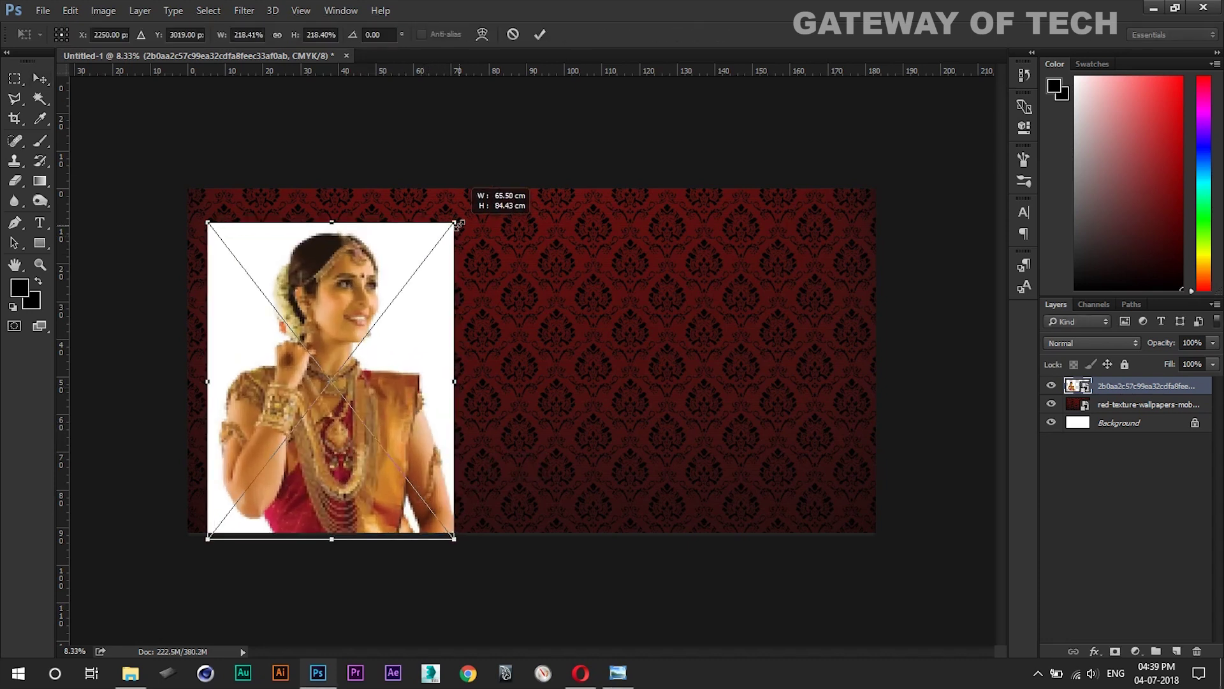
{"action": "left_click_drag", "start_coordinate": [388, 343], "coordinate": [385, 335]}
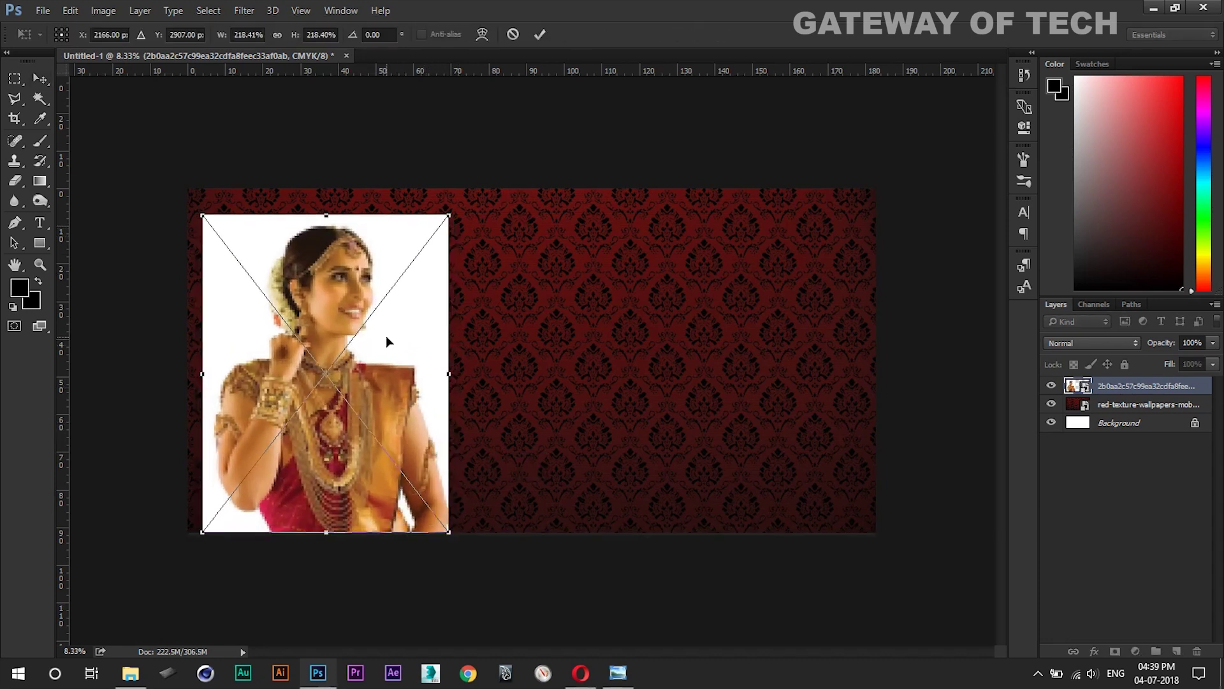
{"action": "key", "text": "Return"}
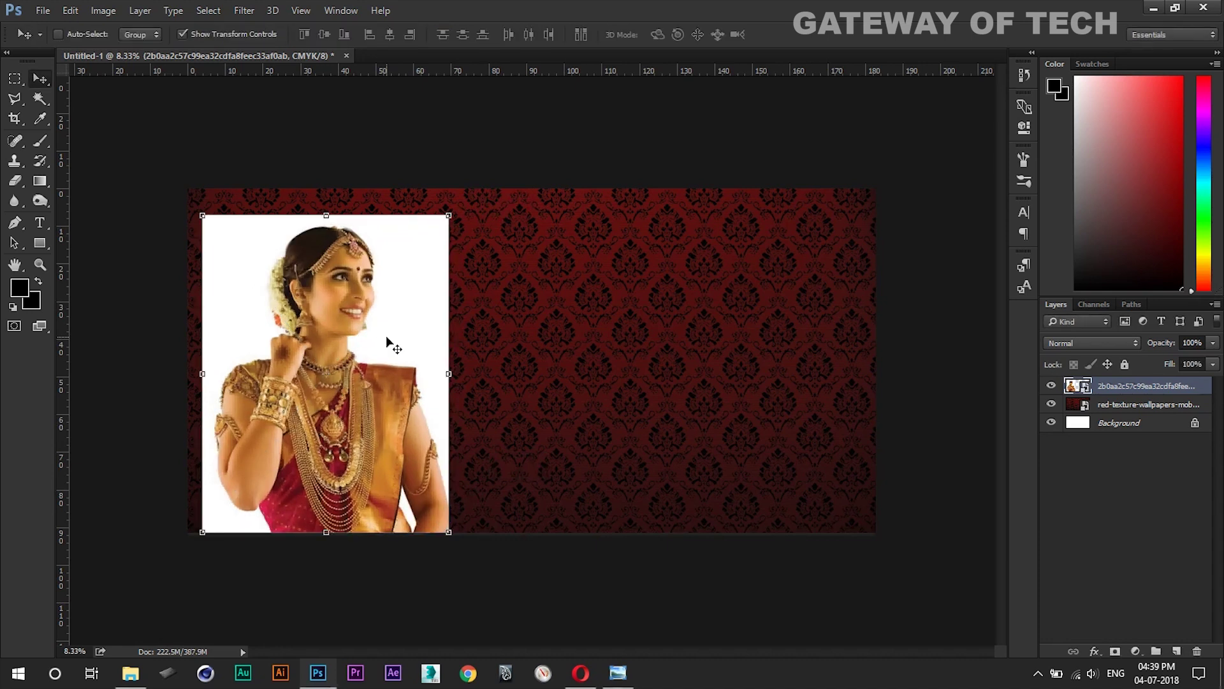
{"action": "key", "text": "ctrl+plus"}
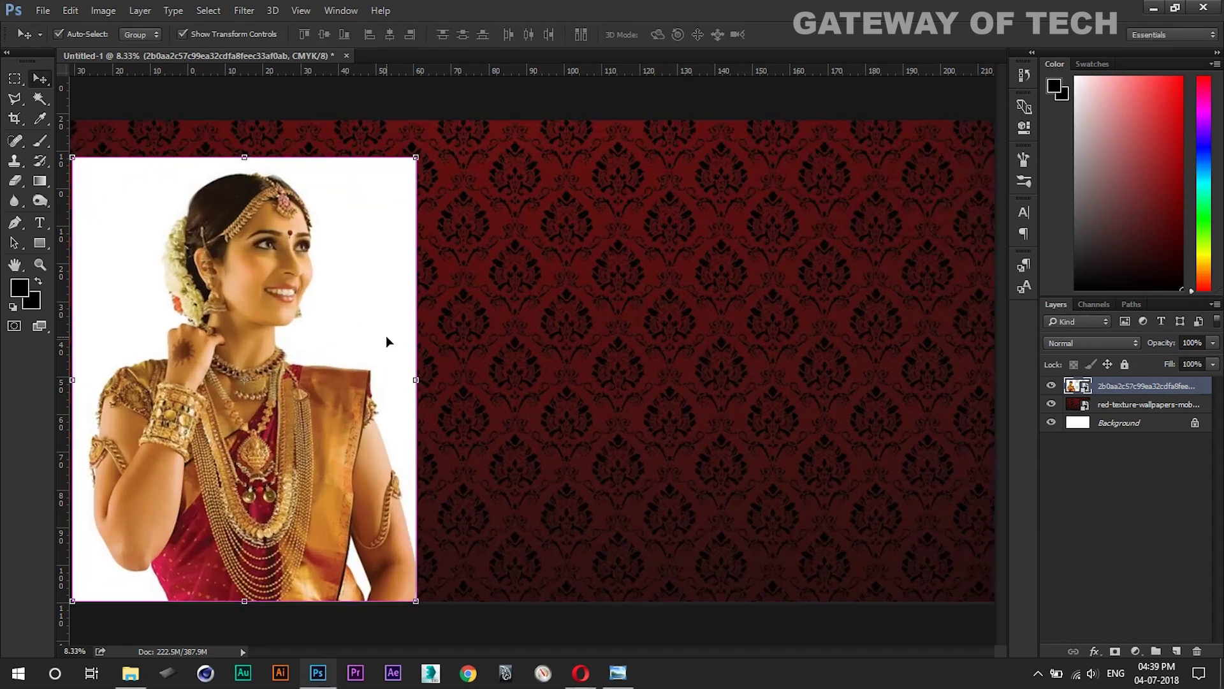
{"action": "left_click_drag", "start_coordinate": [380, 343], "coordinate": [591, 290]}
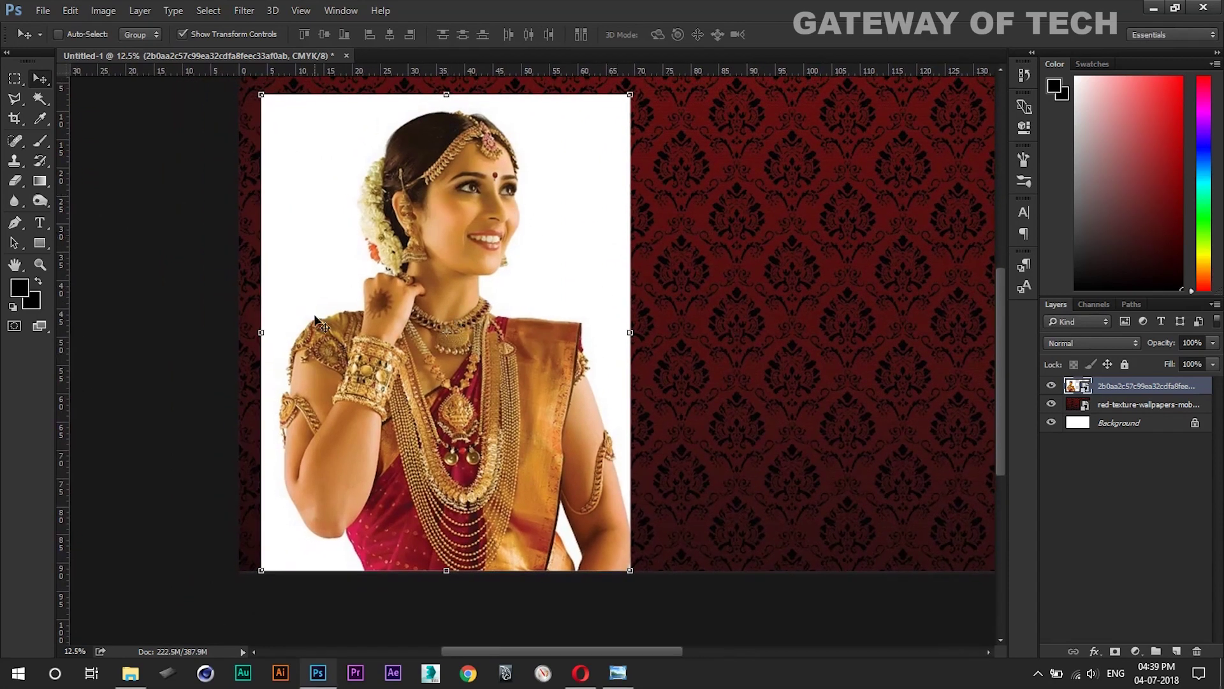
Rasterize the model layer and delete its white background with Magic Wand at tolerance 20.
{"action": "right_click", "coordinate": [1116, 387]}
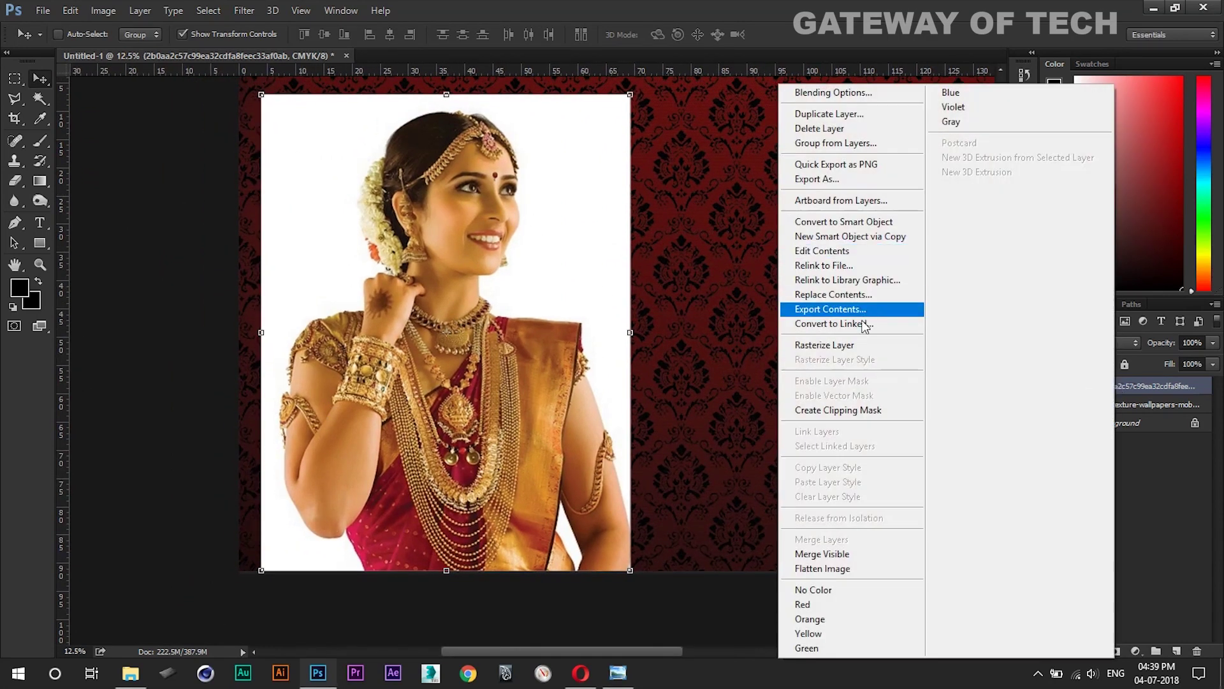
{"action": "left_click", "coordinate": [855, 347]}
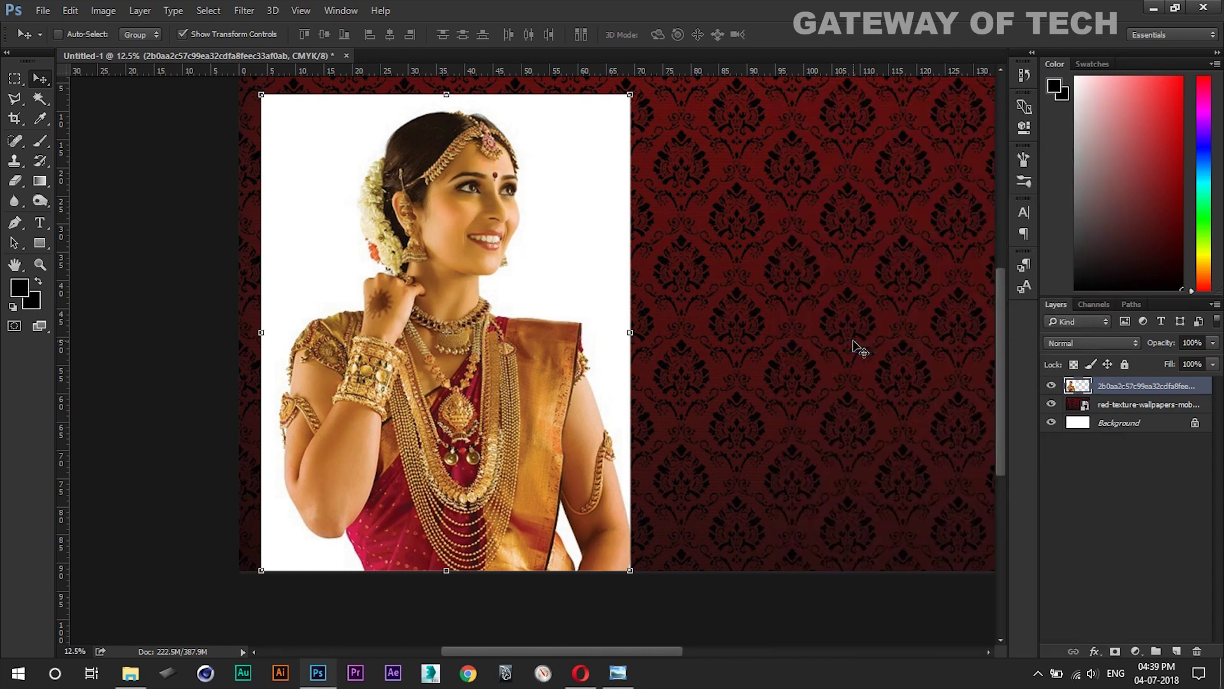
{"action": "left_click", "coordinate": [40, 98]}
{"action": "left_click", "coordinate": [324, 155]}
{"action": "left_click", "coordinate": [347, 35]}
{"action": "type", "text": "20"}
{"action": "left_click", "coordinate": [263, 287]}
{"action": "key", "text": "Delete"}
{"action": "key", "text": "ctrl+d"}
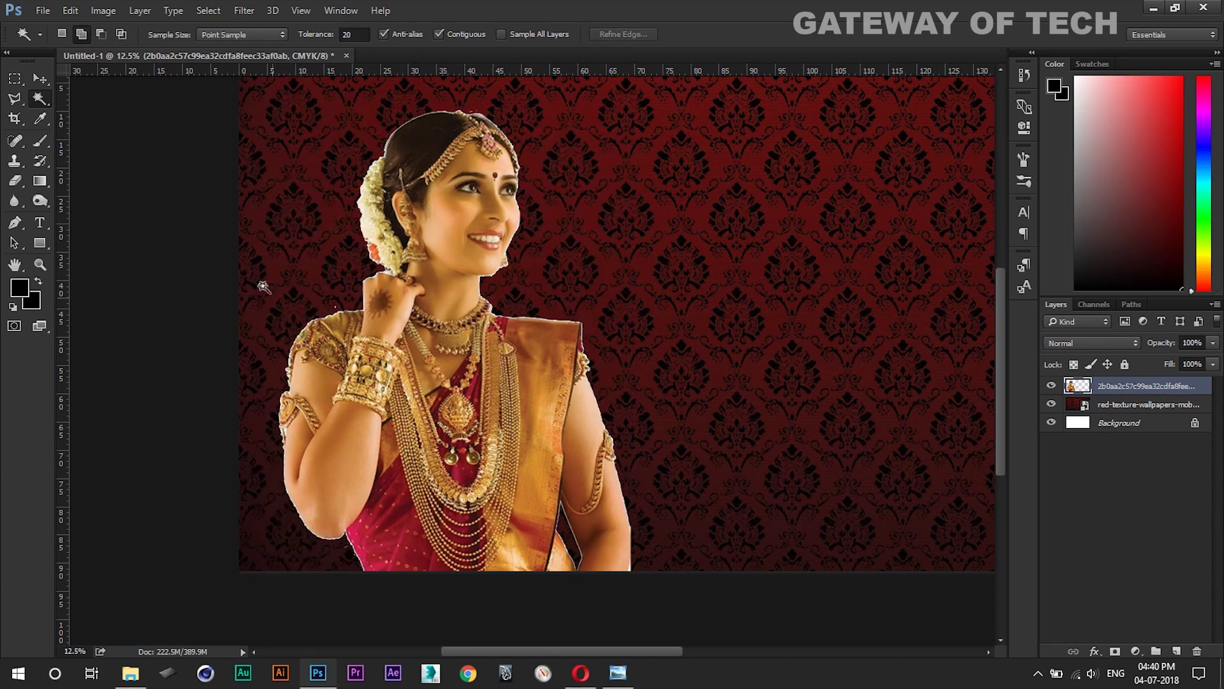
Contract the model selection by 2 px, copy it to Layer 1, and delete the original layer.
{"action": "left_click", "coordinate": [1079, 386], "text": "ctrl"}
{"action": "left_click", "coordinate": [208, 11]}
{"action": "left_click", "coordinate": [452, 256]}
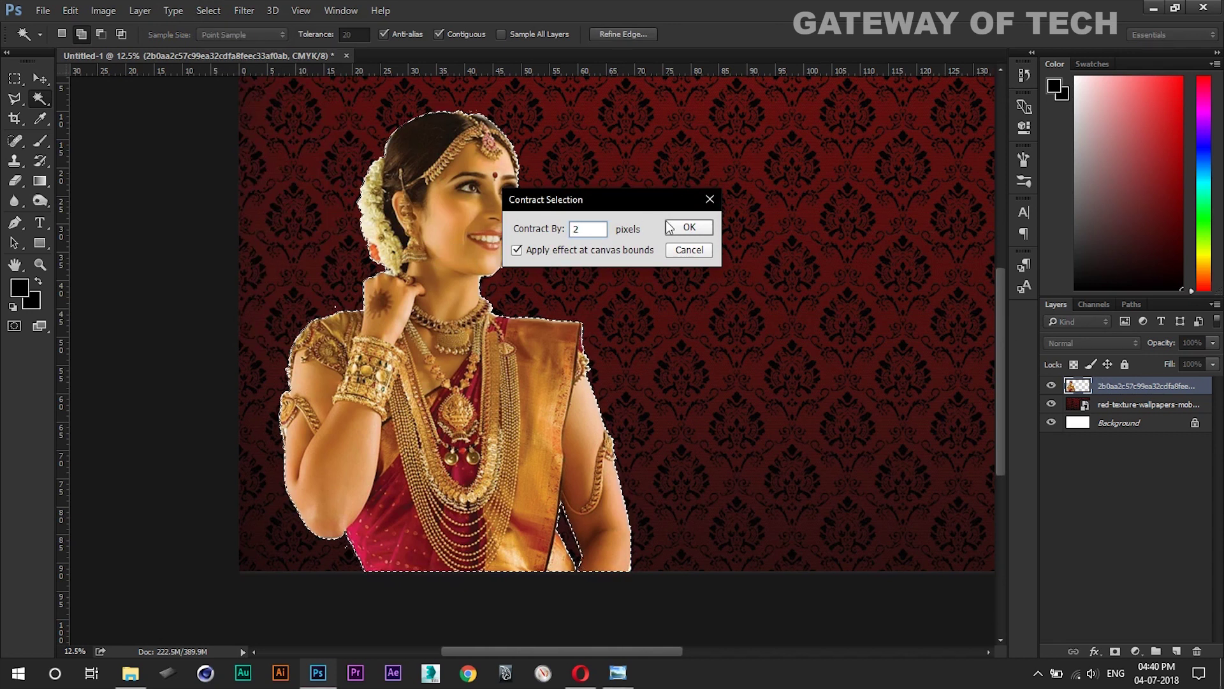
{"action": "left_click", "coordinate": [701, 227]}
{"action": "key", "text": "ctrl+j"}
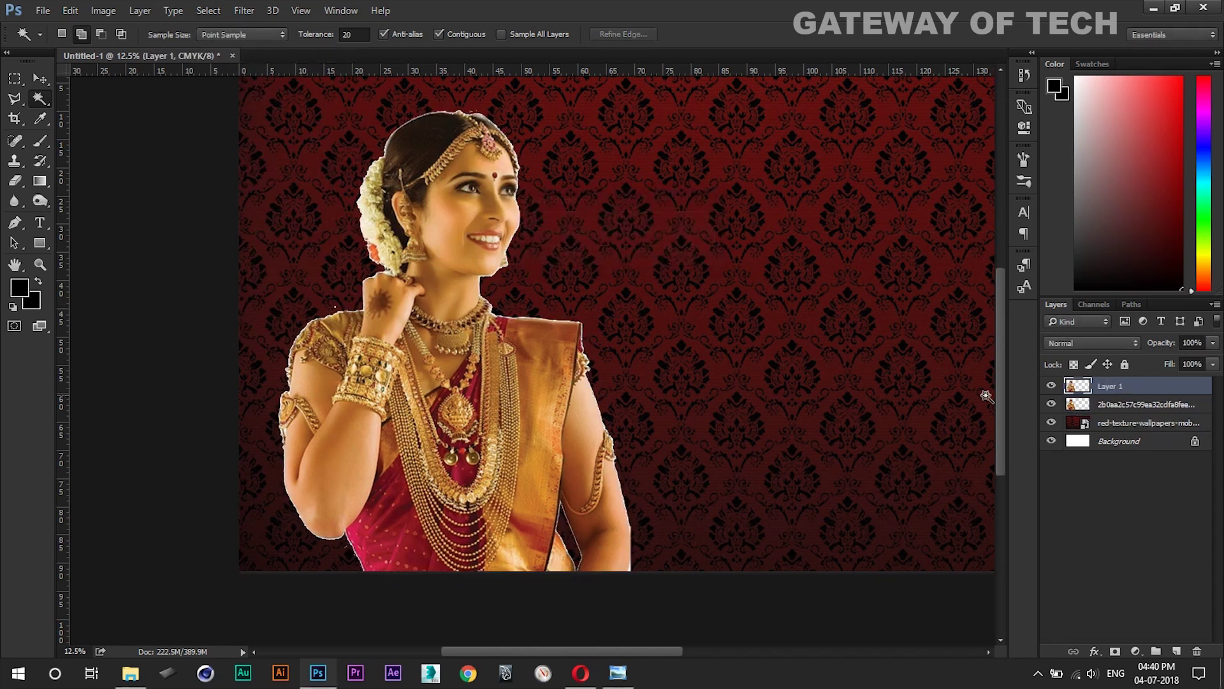
{"action": "left_click", "coordinate": [1126, 406]}
{"action": "left_click", "coordinate": [1199, 652]}
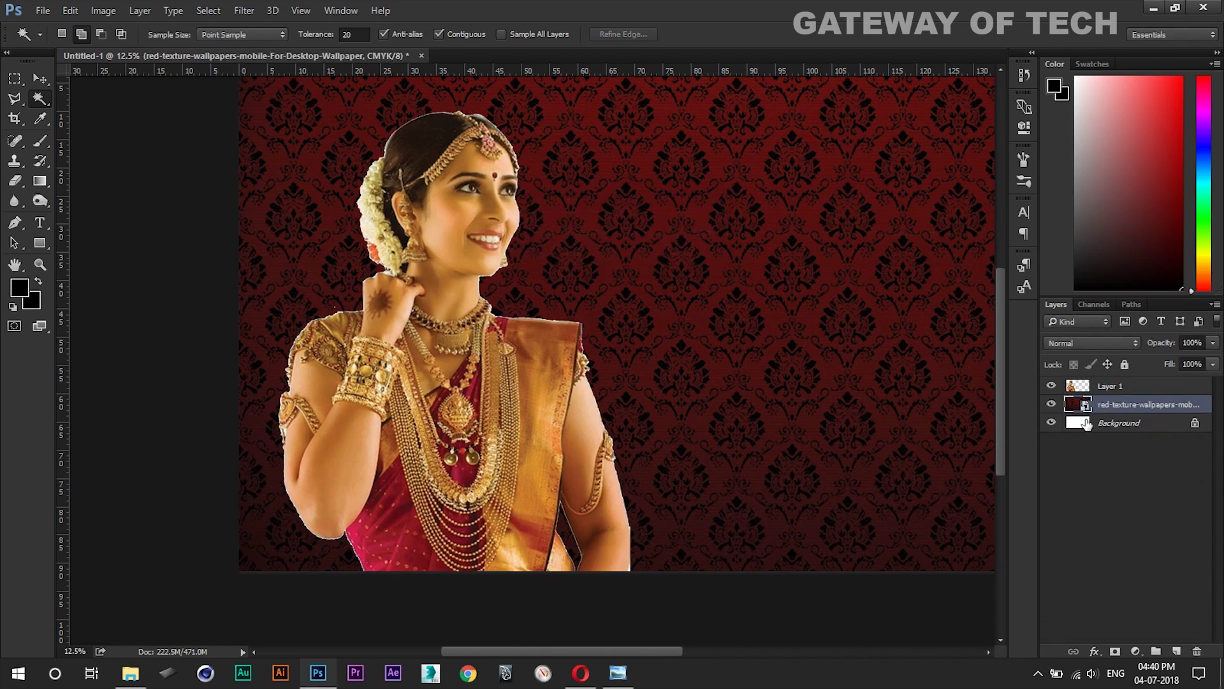
Reload the model's selection on Layer 1, browsing the Filter and Select menus.
{"action": "left_click", "coordinate": [1081, 386], "text": "ctrl"}
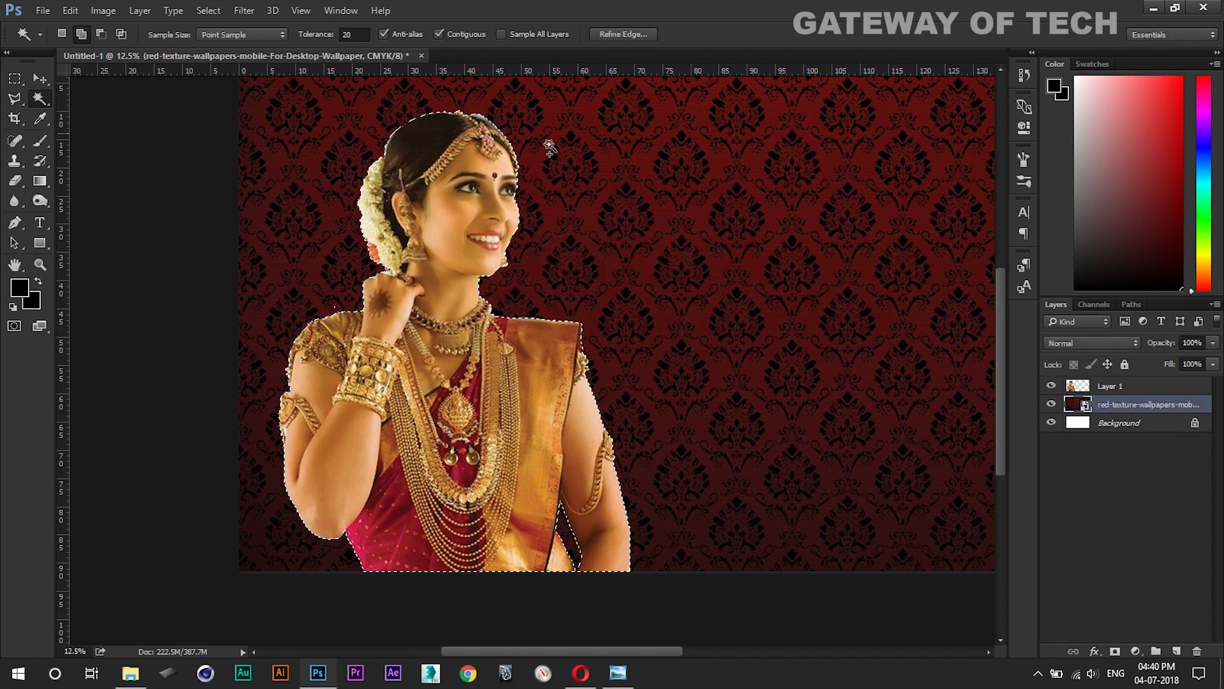
{"action": "left_click", "coordinate": [1096, 385]}
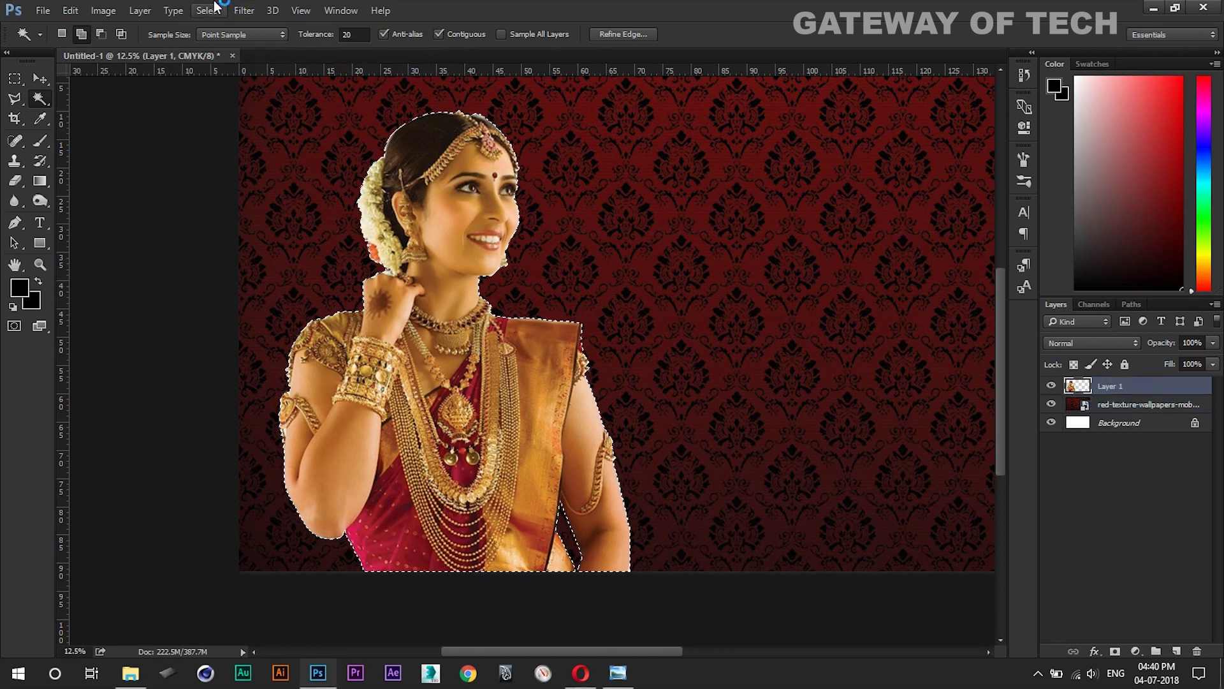
{"action": "left_click", "coordinate": [242, 11]}
{"action": "left_click", "coordinate": [299, 102]}
{"action": "left_click", "coordinate": [209, 10]}
{"action": "mouse_move", "coordinate": [273, 208]}
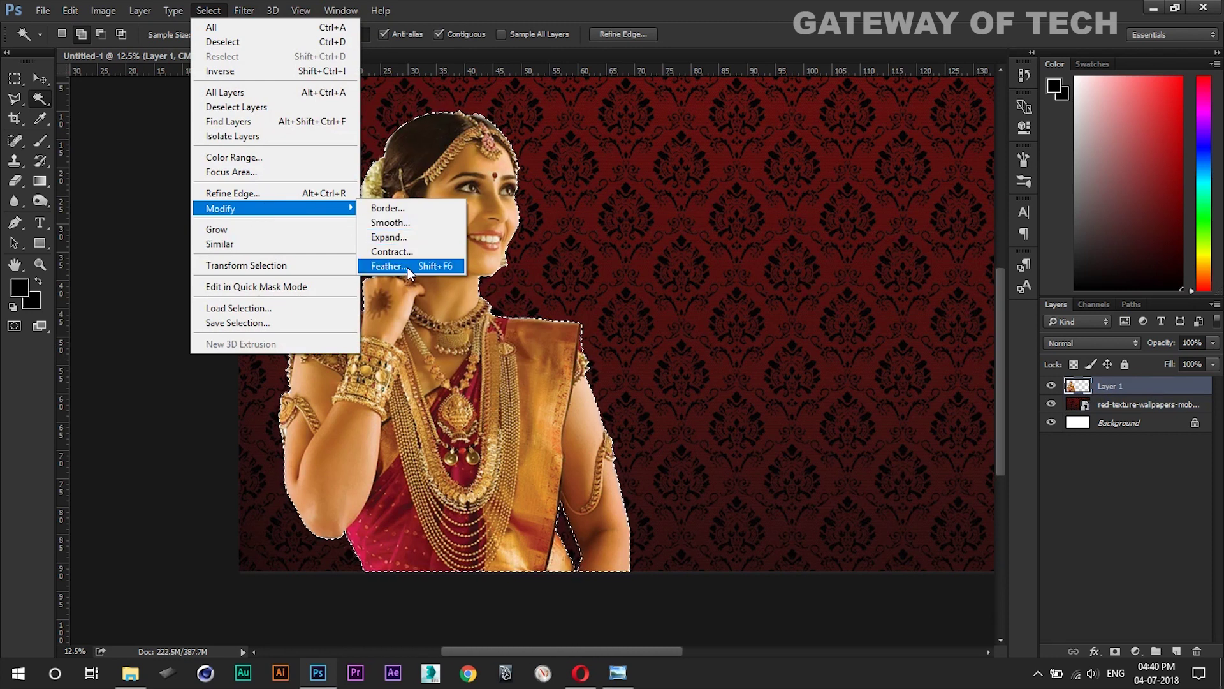
Feather the selection 5 px, copy it to Layer 2, and delete Layer 1.
{"action": "left_click", "coordinate": [390, 266]}
{"action": "type", "text": "5"}
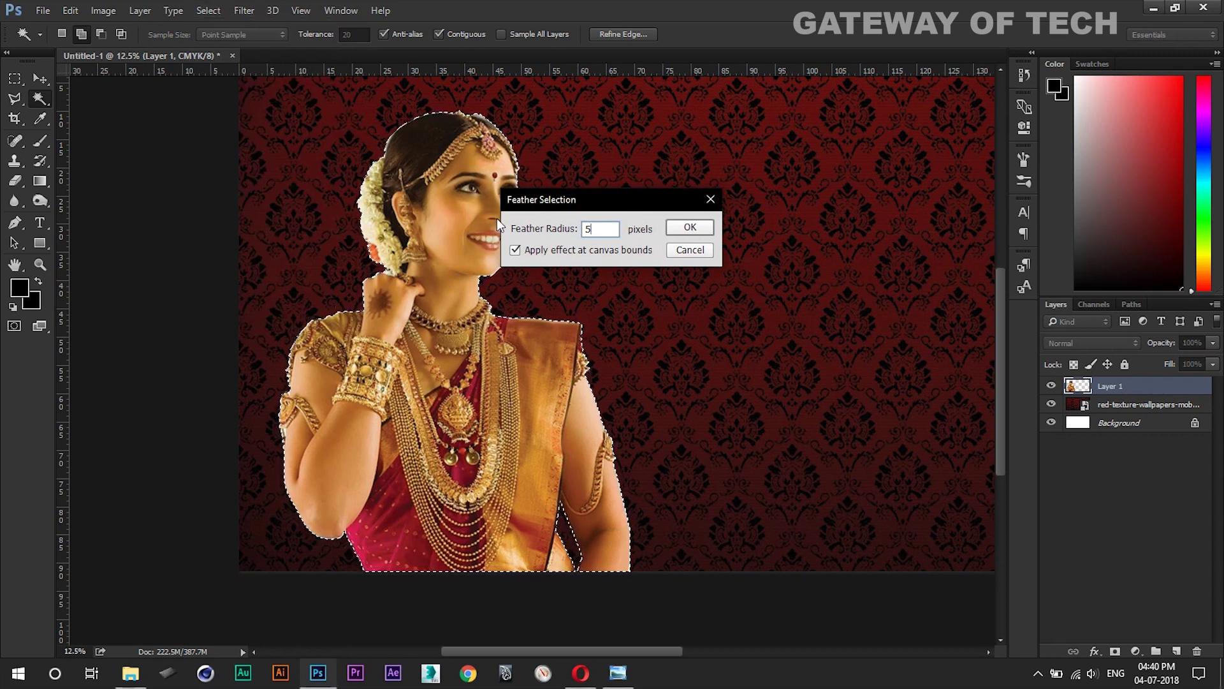
{"action": "left_click", "coordinate": [672, 224]}
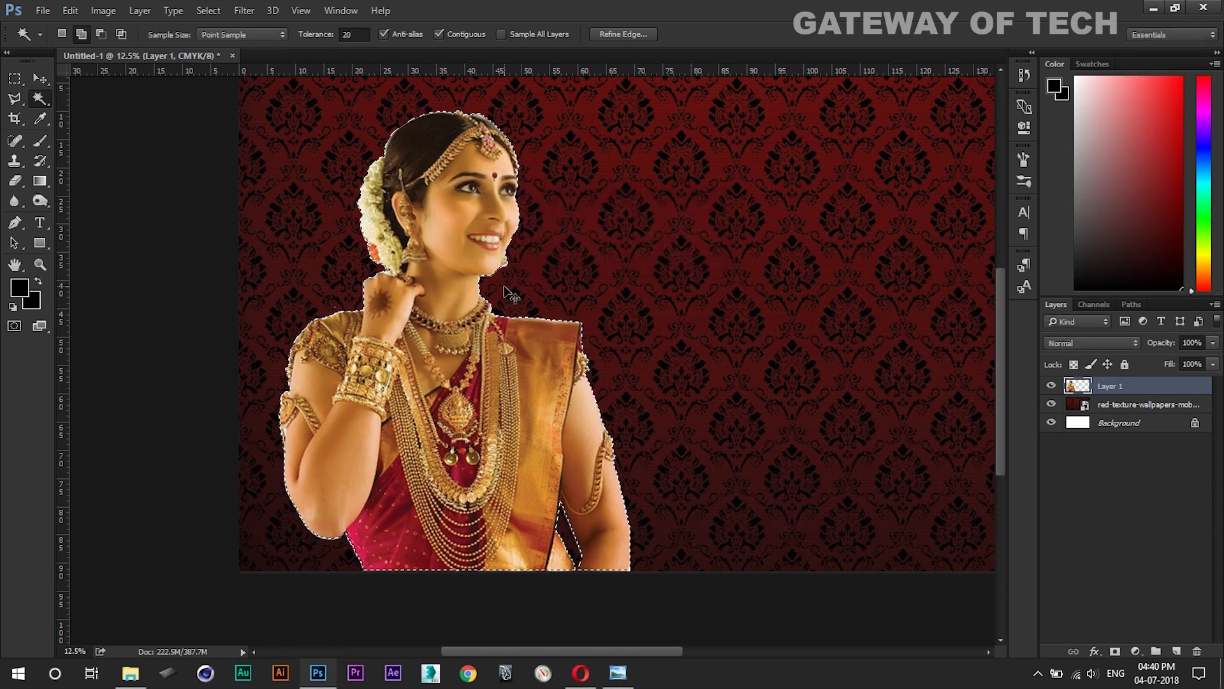
{"action": "key", "text": "ctrl+j"}
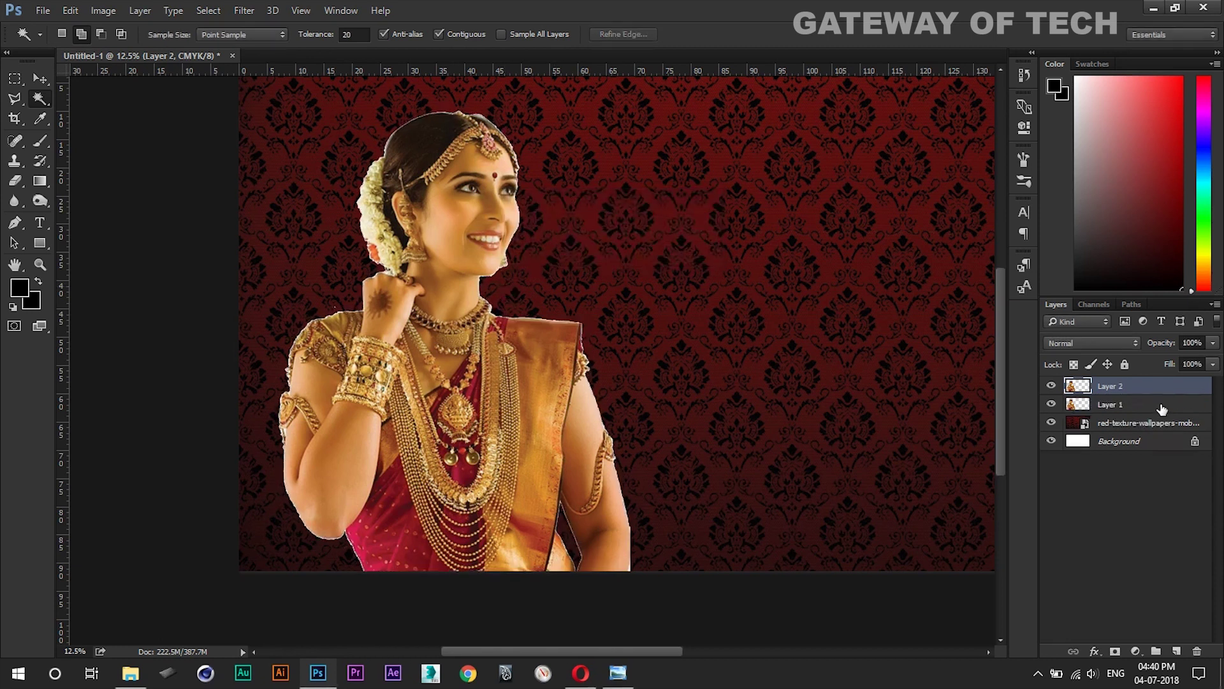
{"action": "left_click", "coordinate": [1152, 408]}
{"action": "left_click_drag", "start_coordinate": [1197, 649], "coordinate": [1198, 650]}
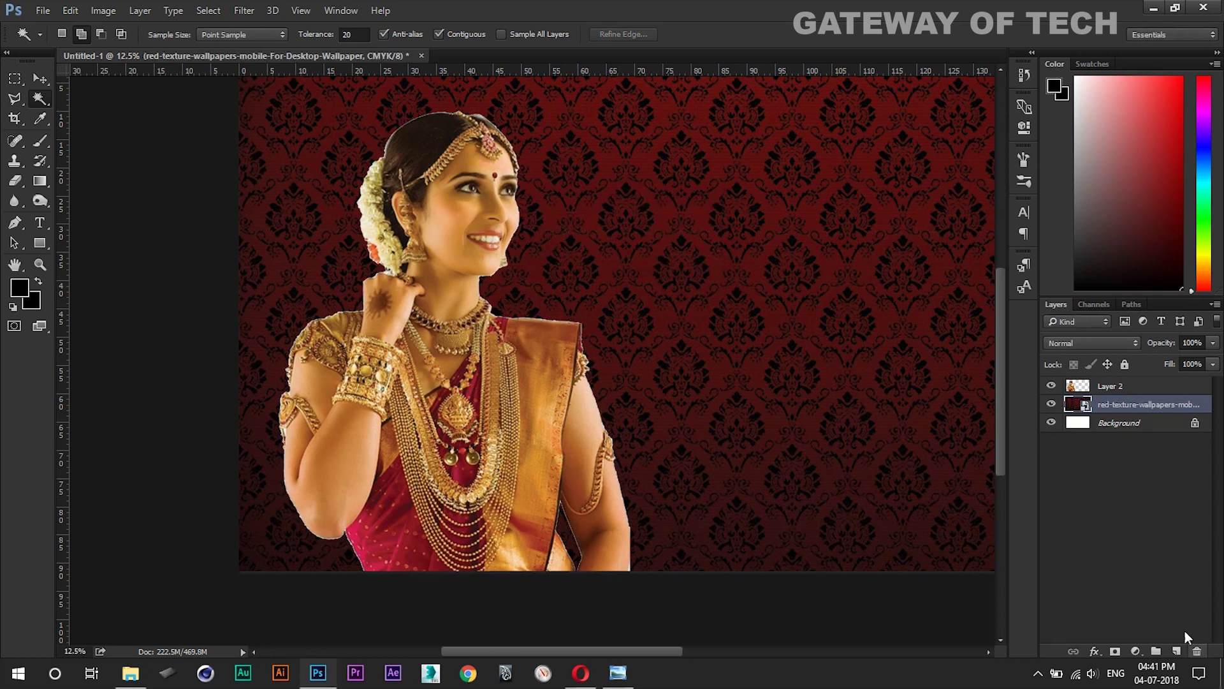
Nudge the Layer 2 model slightly left and zoom out to the whole hoarding.
{"action": "left_click", "coordinate": [35, 79]}
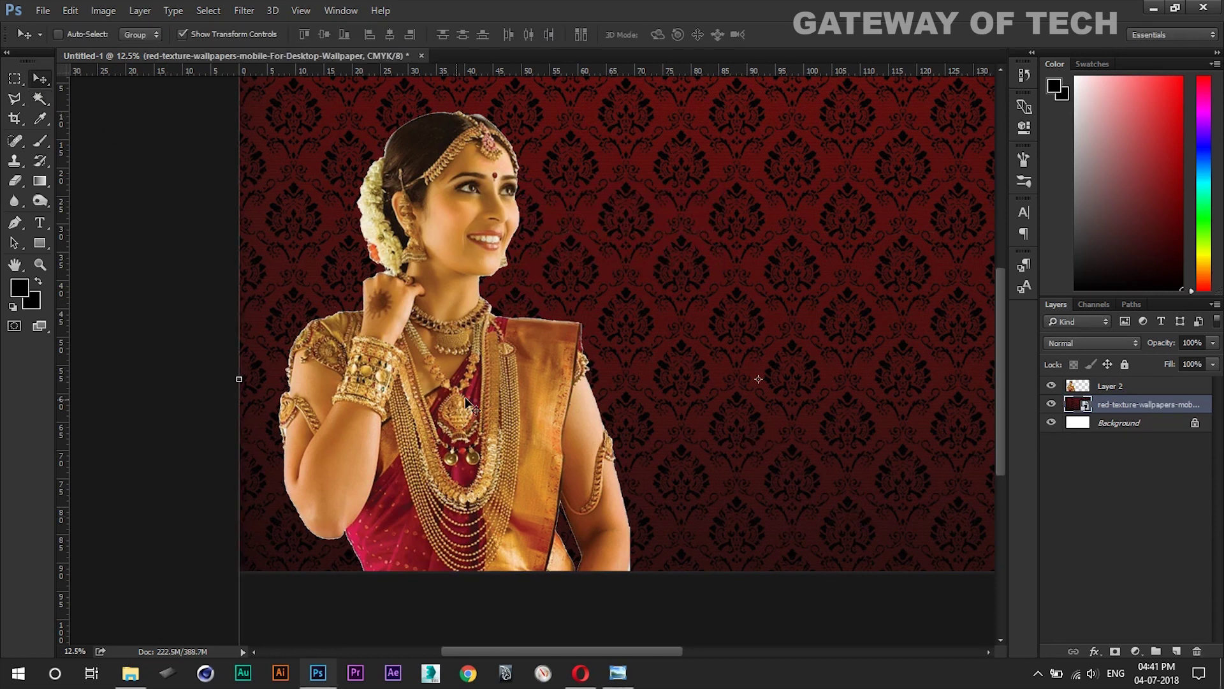
{"action": "key", "text": "e"}
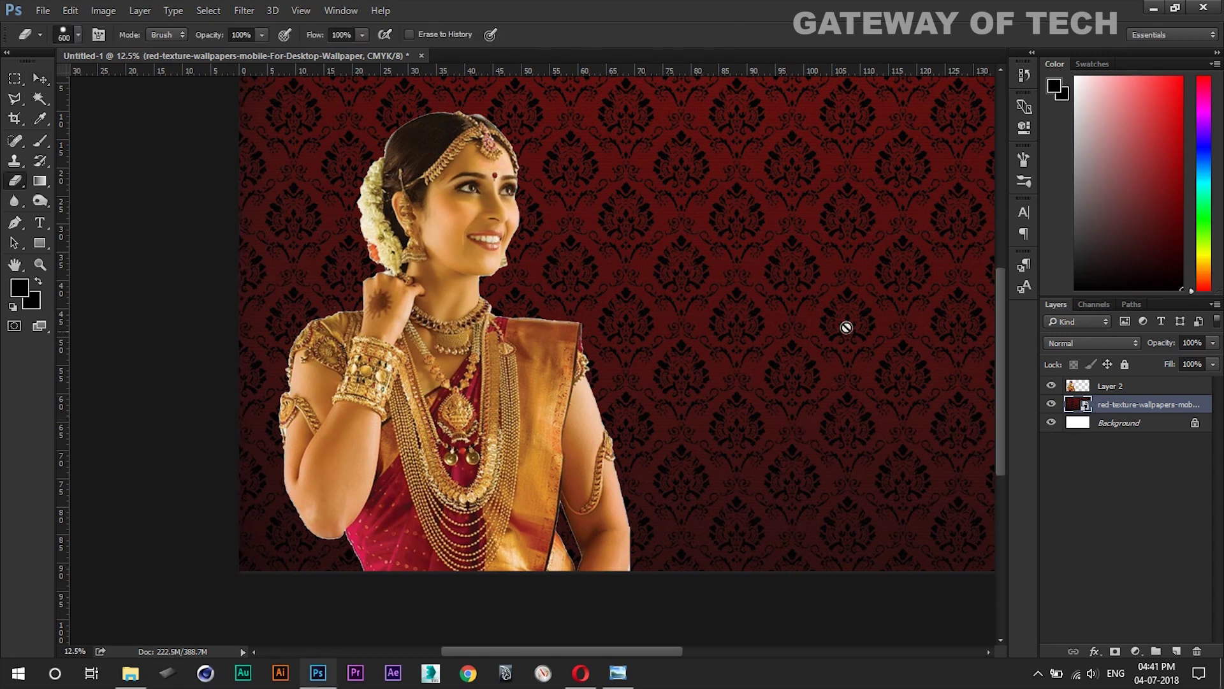
{"action": "key", "text": "bracketright"}
{"action": "key", "text": "bracketright"}
{"action": "key", "text": "bracketright"}
{"action": "left_click", "coordinate": [1128, 386]}
{"action": "key", "text": "bracketright"}
{"action": "key", "text": "bracketright"}
{"action": "key", "text": "bracketright"}
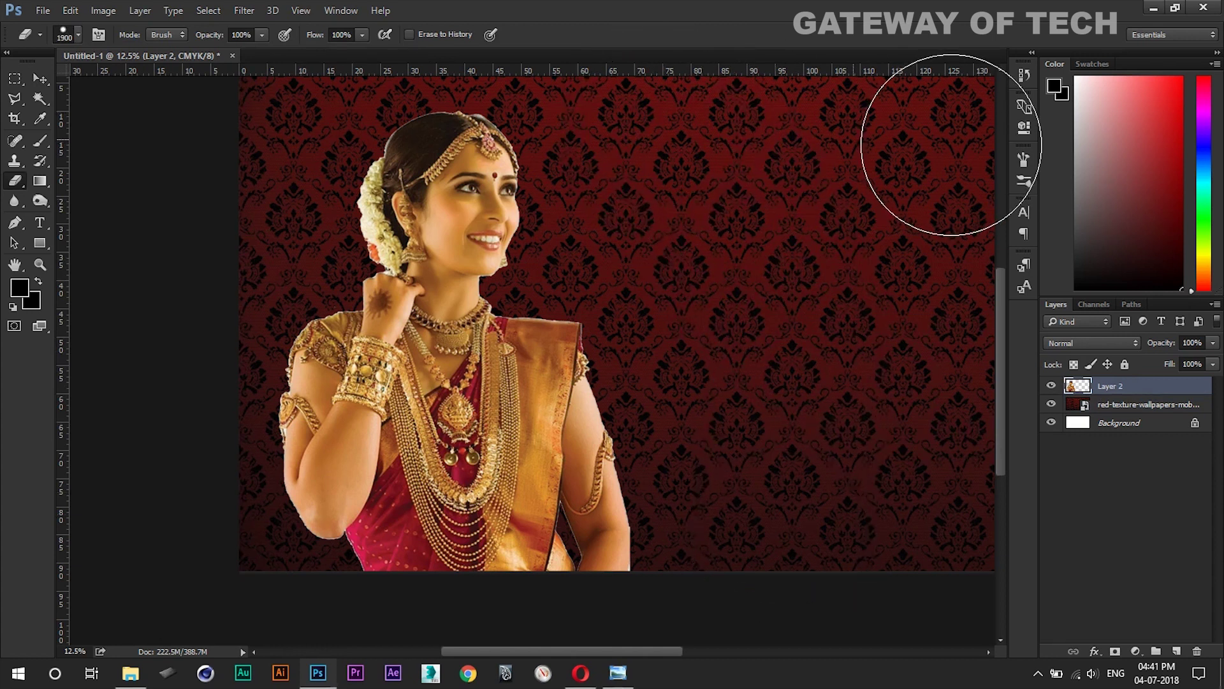
{"action": "key", "text": "v"}
{"action": "left_click_drag", "start_coordinate": [420, 398], "coordinate": [416, 398]}
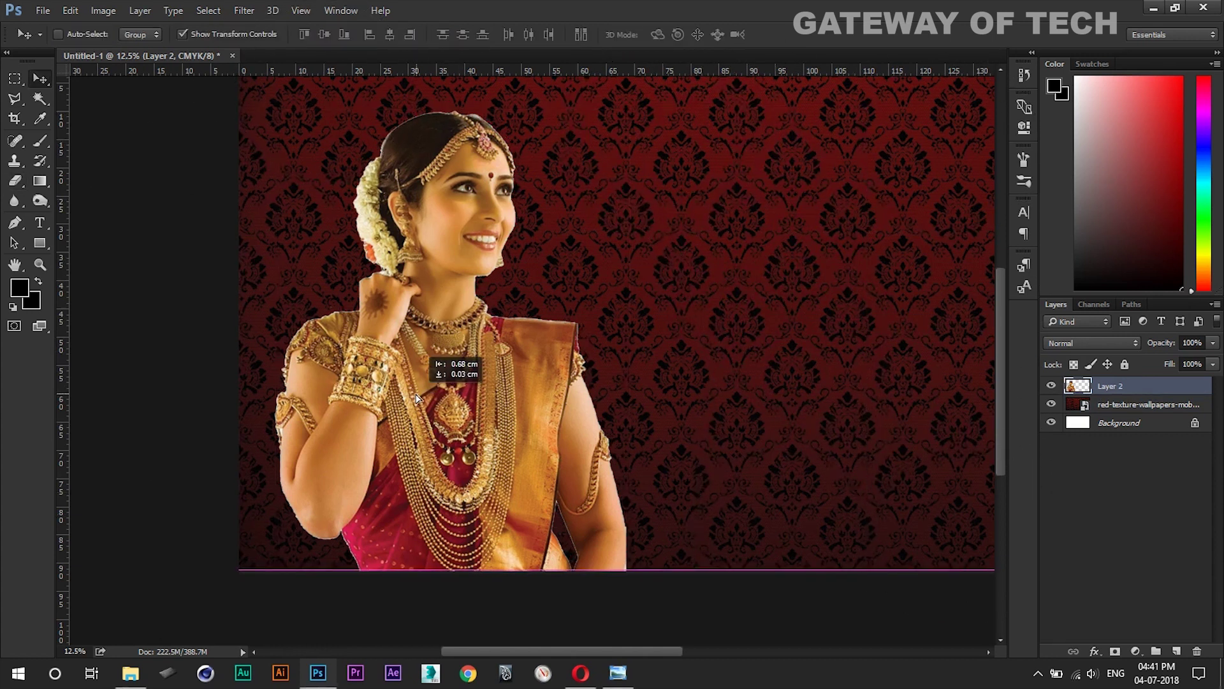
{"action": "key", "text": "ctrl+minus"}
{"action": "left_click", "coordinate": [1091, 502]}
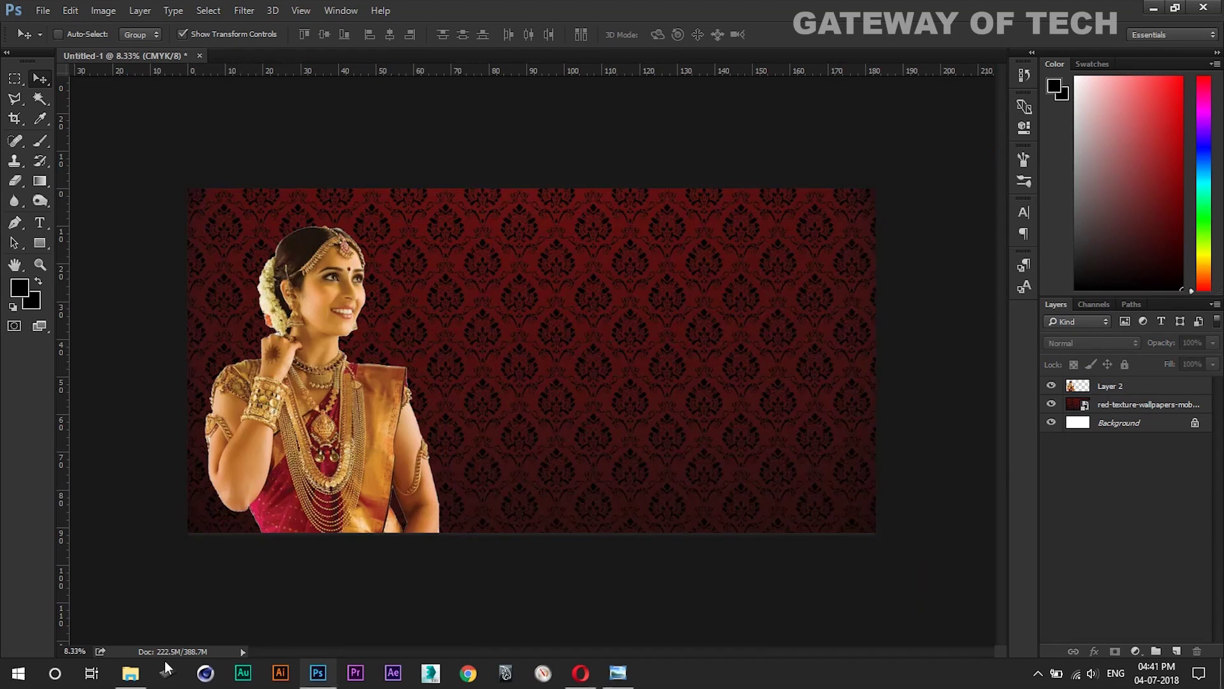
Place the gold necklace PNG at the top beside the model, scaled to about 143%.
{"action": "left_click", "coordinate": [131, 673]}
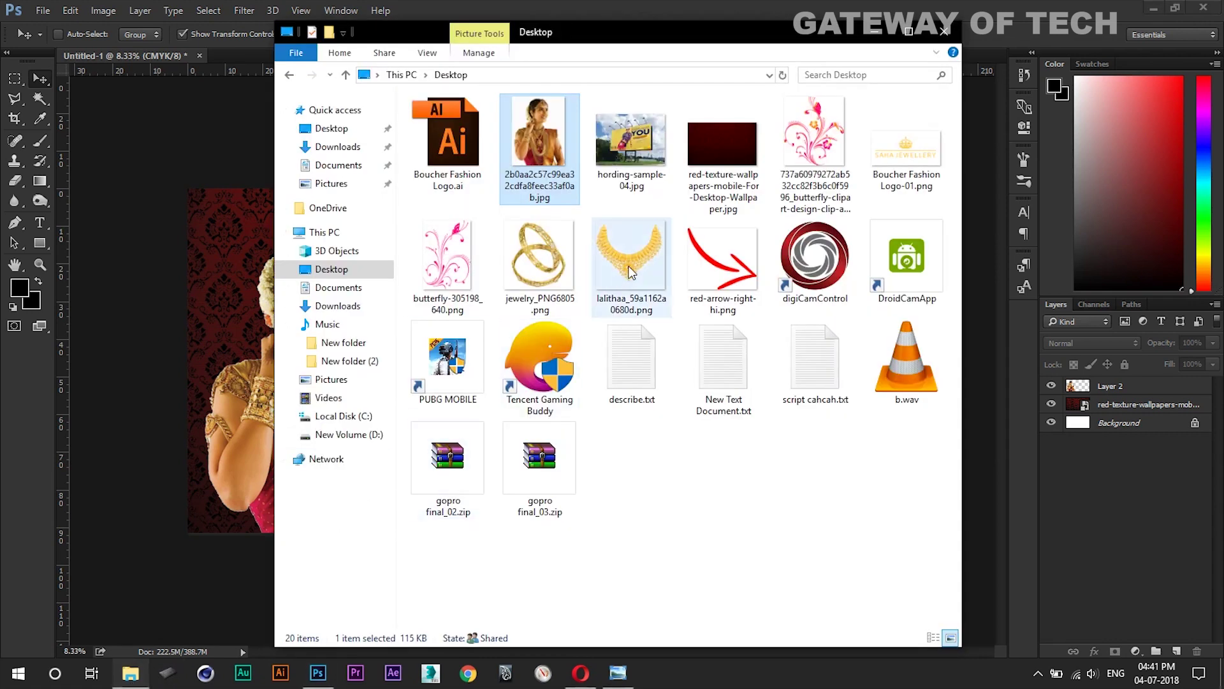
{"action": "left_click_drag", "start_coordinate": [639, 263], "coordinate": [248, 375]}
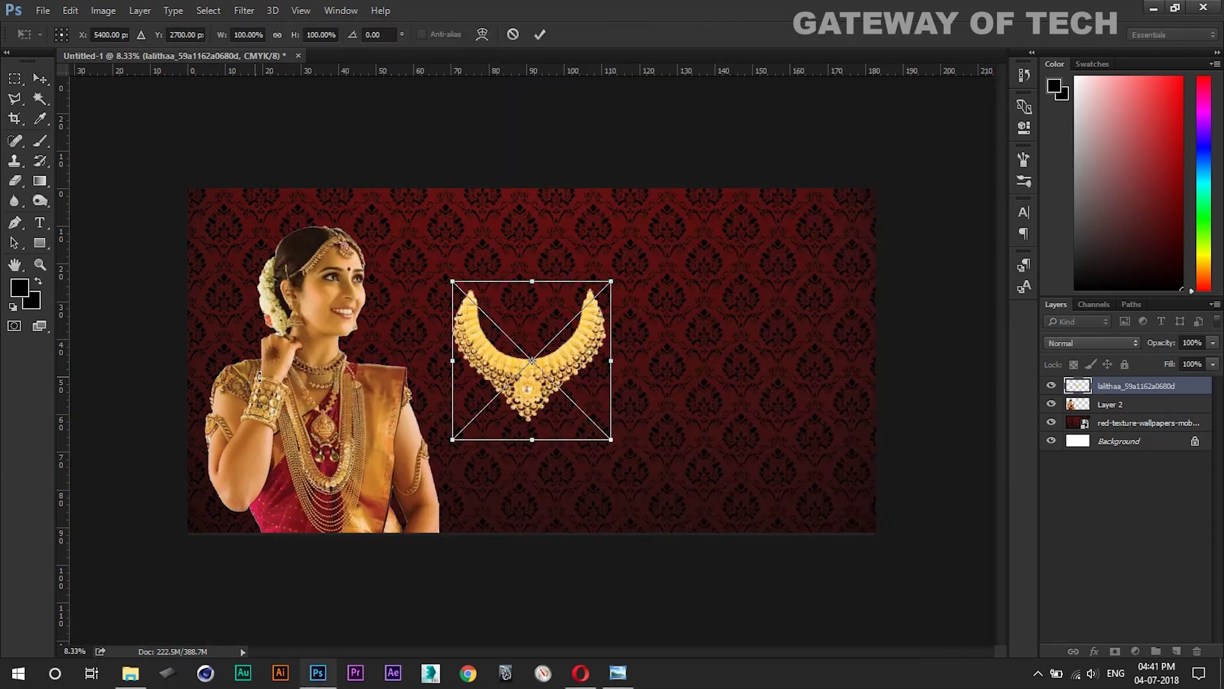
{"action": "left_click_drag", "start_coordinate": [499, 362], "coordinate": [469, 307]}
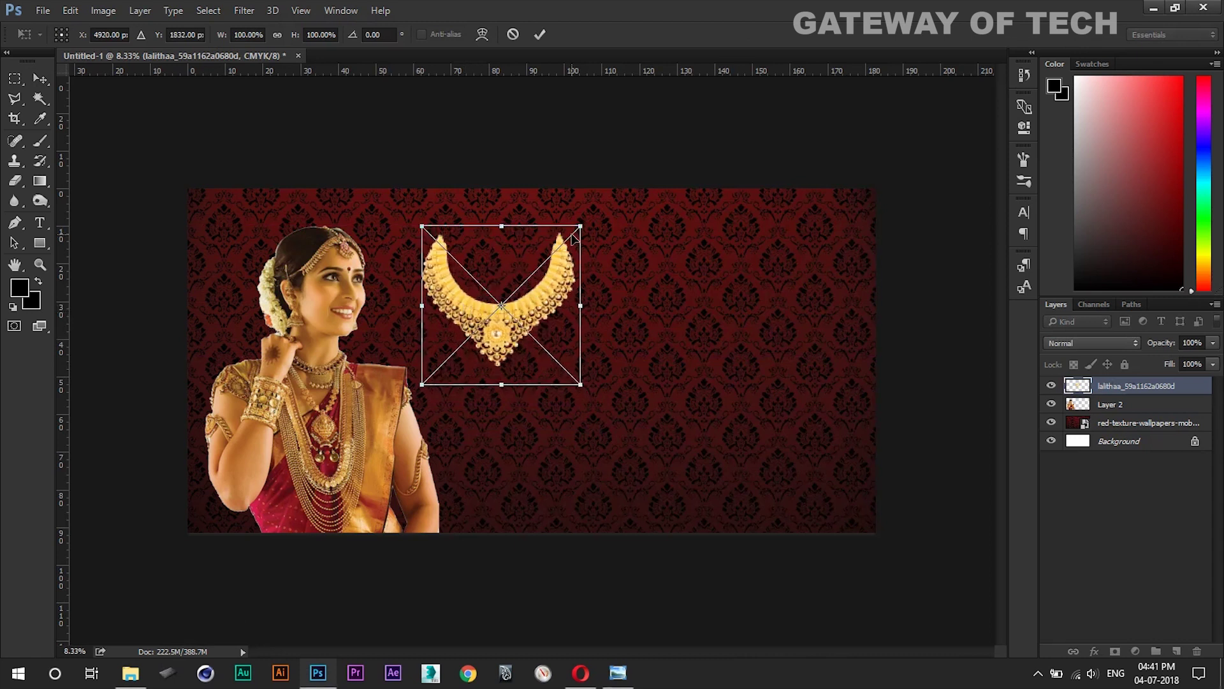
{"action": "left_click_drag", "start_coordinate": [580, 228], "coordinate": [616, 185]}
{"action": "left_click_drag", "start_coordinate": [559, 295], "coordinate": [553, 320]}
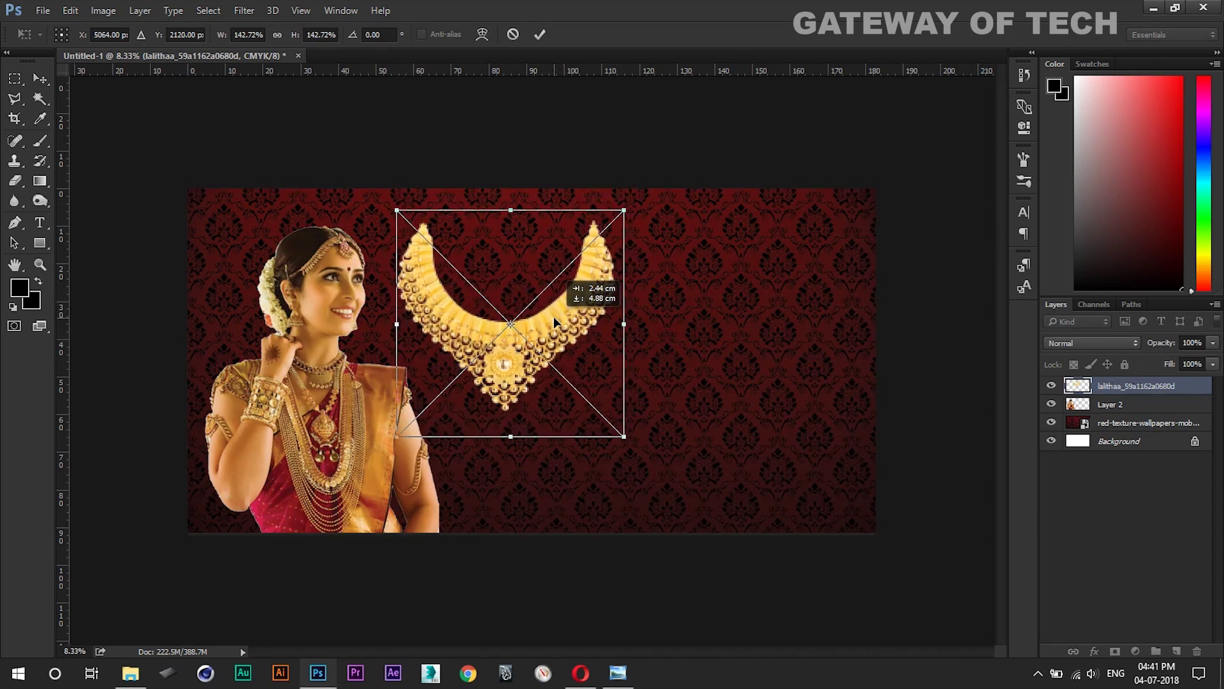
{"action": "key", "text": "Return"}
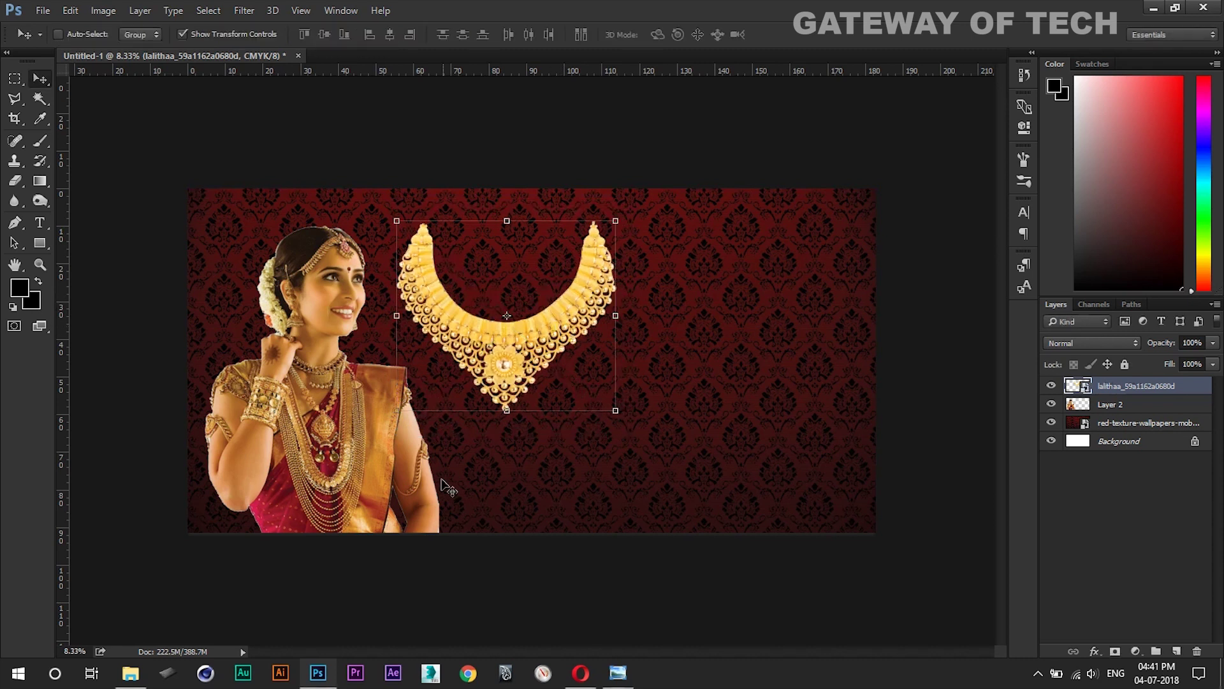
{"action": "left_click", "coordinate": [130, 673]}
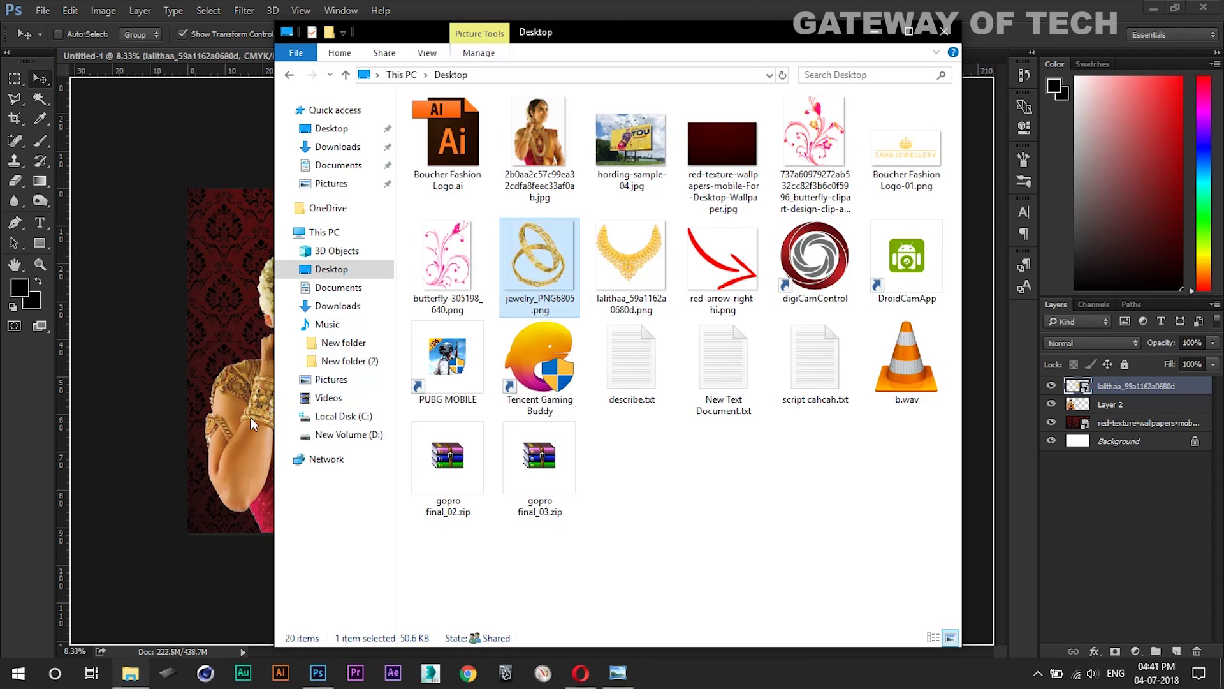
Place jewelry_PNG6805.png bangles below the necklace.
{"action": "left_click_drag", "start_coordinate": [504, 273], "coordinate": [251, 417]}
{"action": "mouse_move", "coordinate": [557, 371]}
{"action": "left_mouse_down"}
{"action": "mouse_move", "coordinate": [532, 467]}
{"action": "mouse_move", "coordinate": [531, 415]}
{"action": "left_mouse_up"}
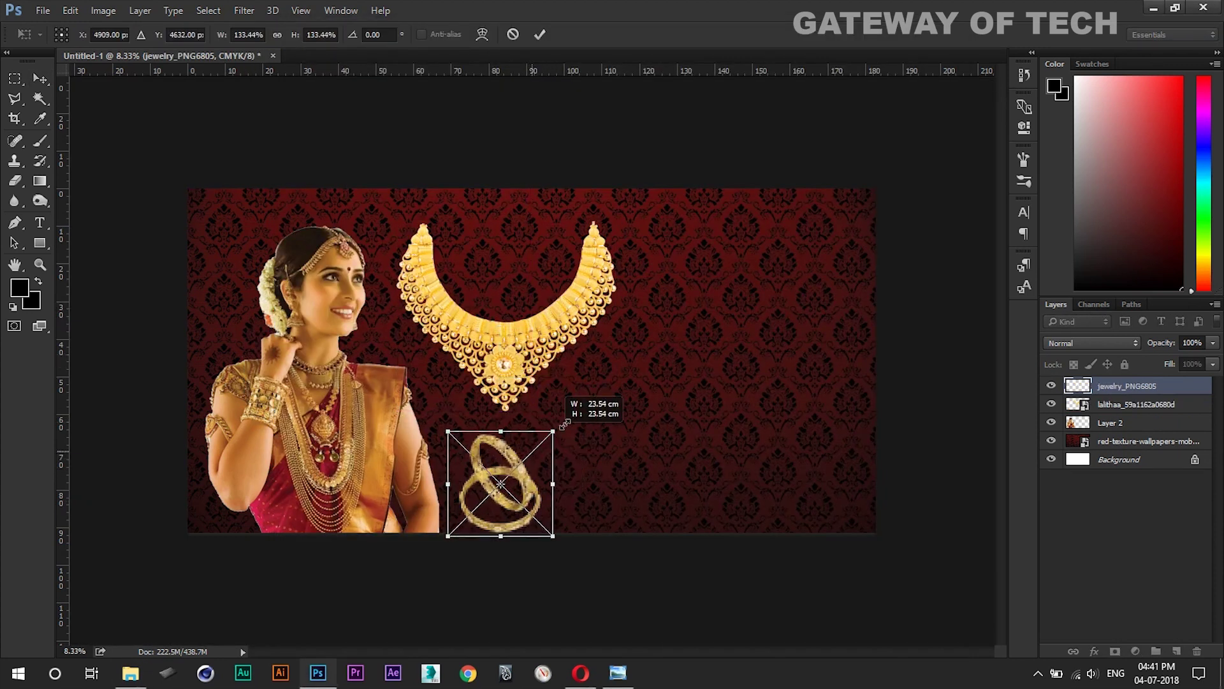
{"action": "key", "text": "Return"}
Enlarge and reposition the necklace layer.
{"action": "left_click", "coordinate": [1110, 423]}
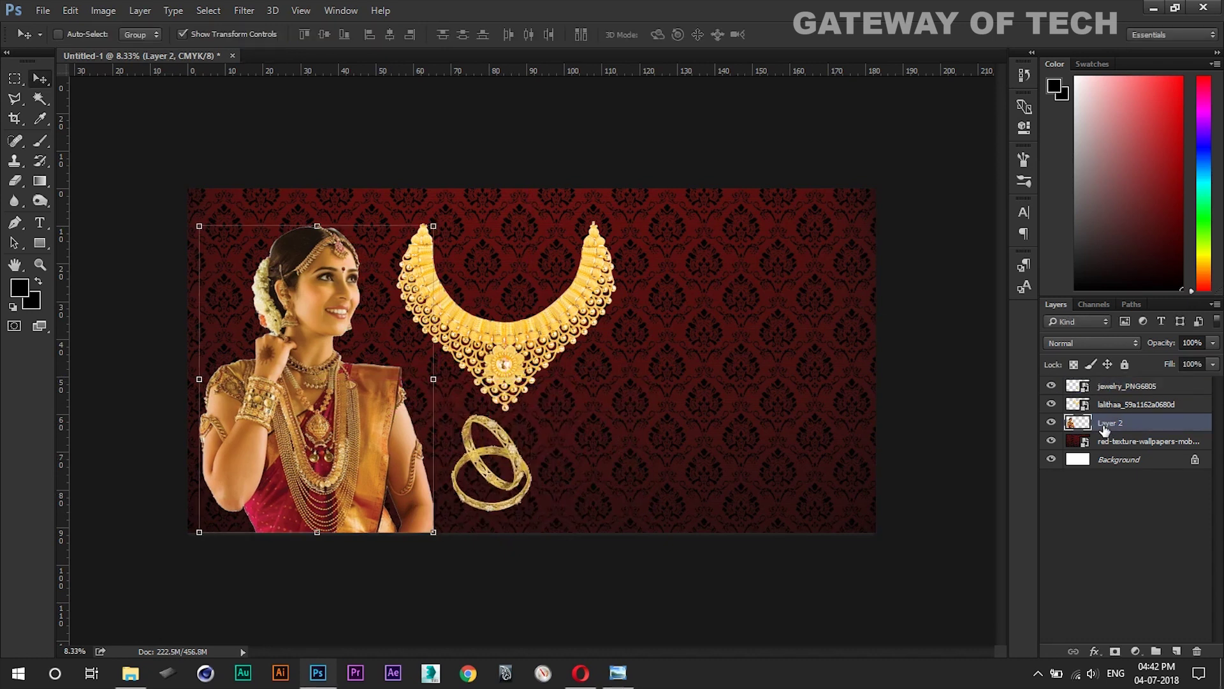
{"action": "left_click", "coordinate": [1136, 405]}
{"action": "left_click_drag", "start_coordinate": [611, 219], "coordinate": [632, 182]}
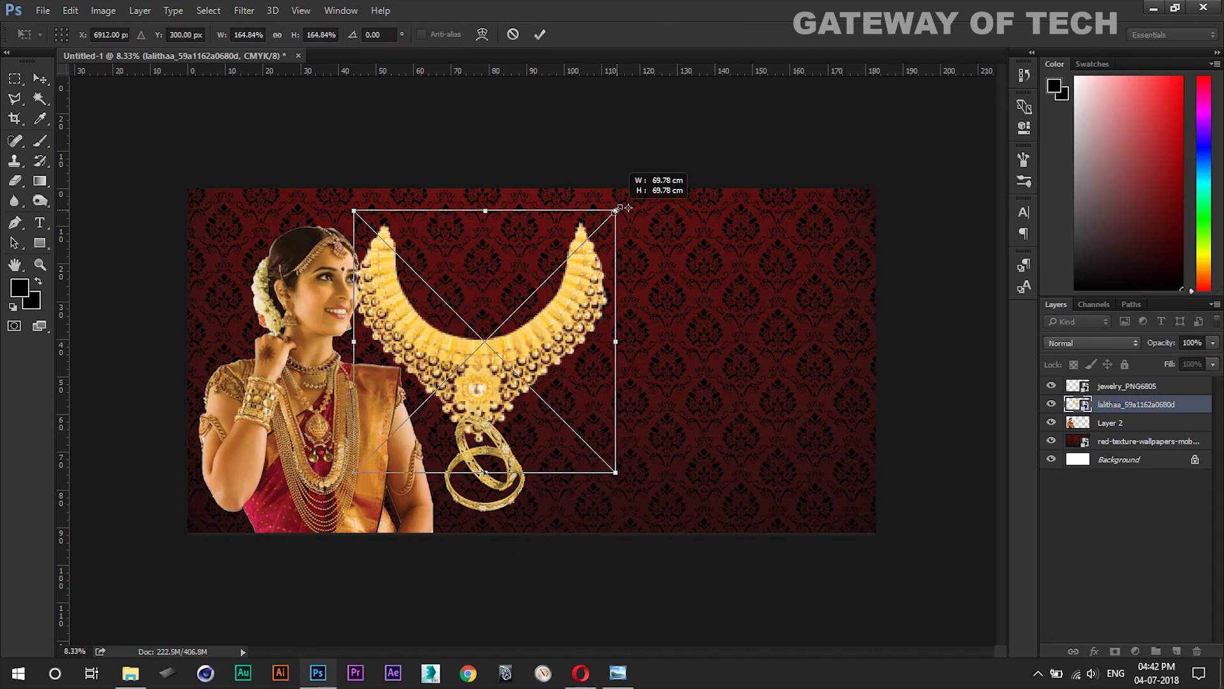
{"action": "mouse_move", "coordinate": [360, 181]}
{"action": "left_mouse_down"}
{"action": "mouse_move", "coordinate": [358, 215]}
{"action": "mouse_move", "coordinate": [504, 399]}
{"action": "left_mouse_up"}
{"action": "key", "text": "Return"}
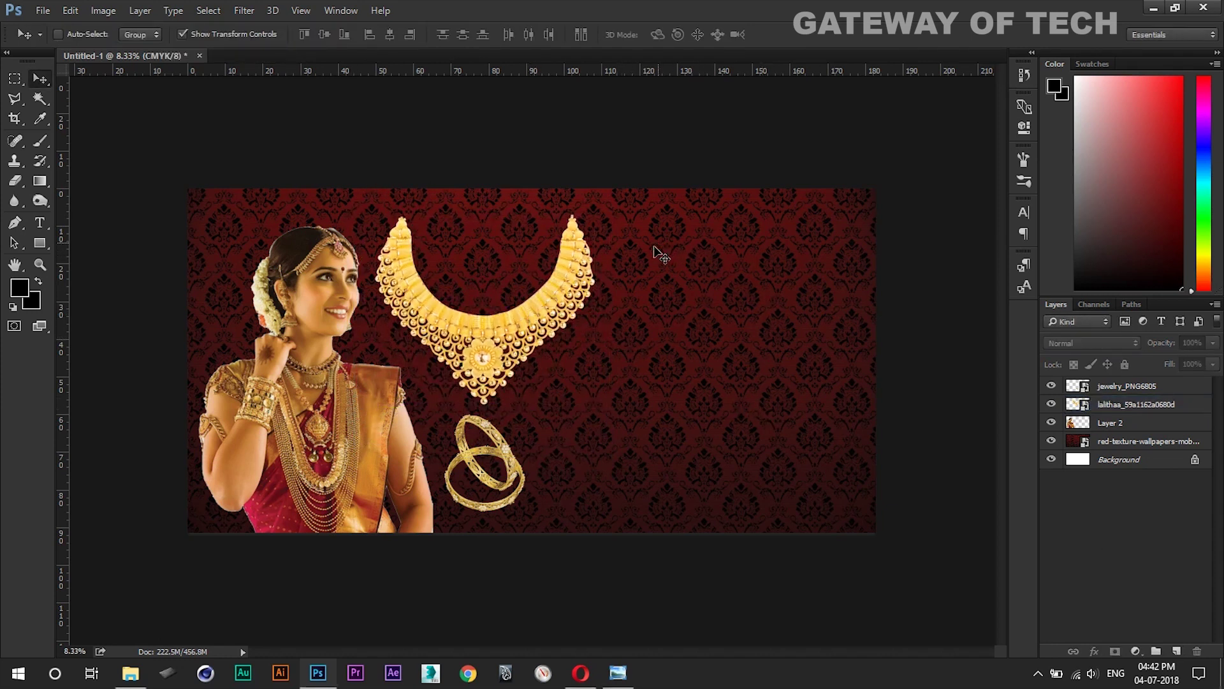
Shift the necklace, bangles and model slightly upward.
{"action": "left_click", "coordinate": [1112, 385]}
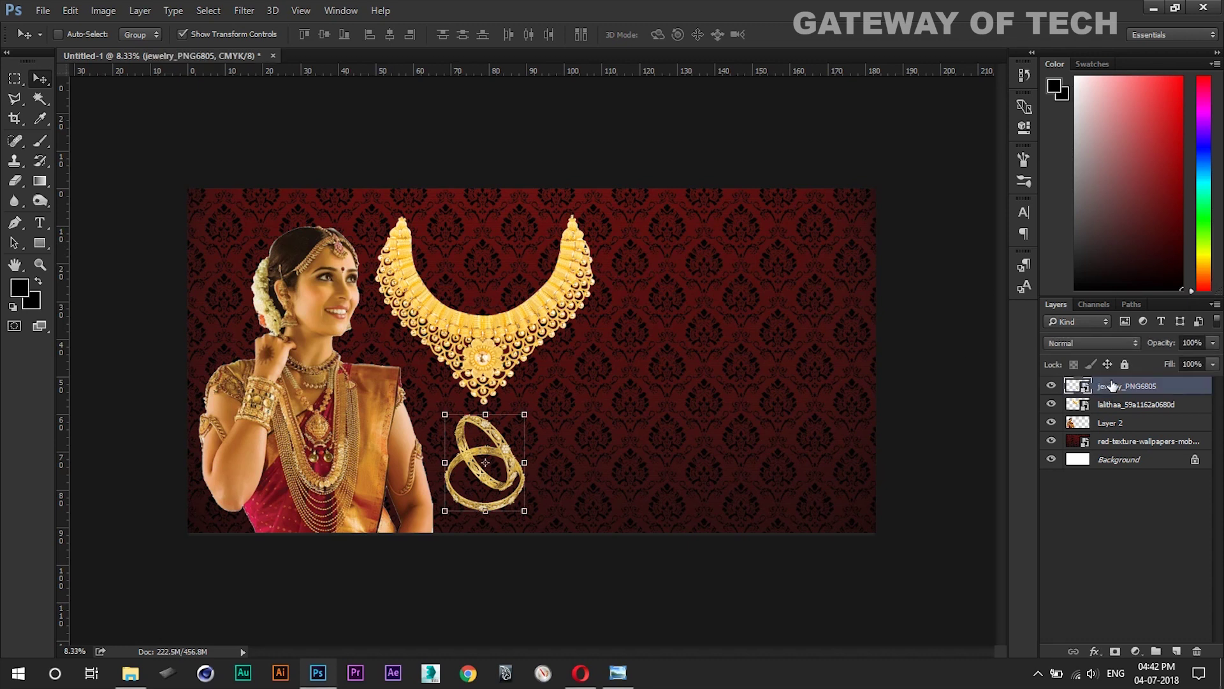
{"action": "double_click", "coordinate": [1112, 404]}
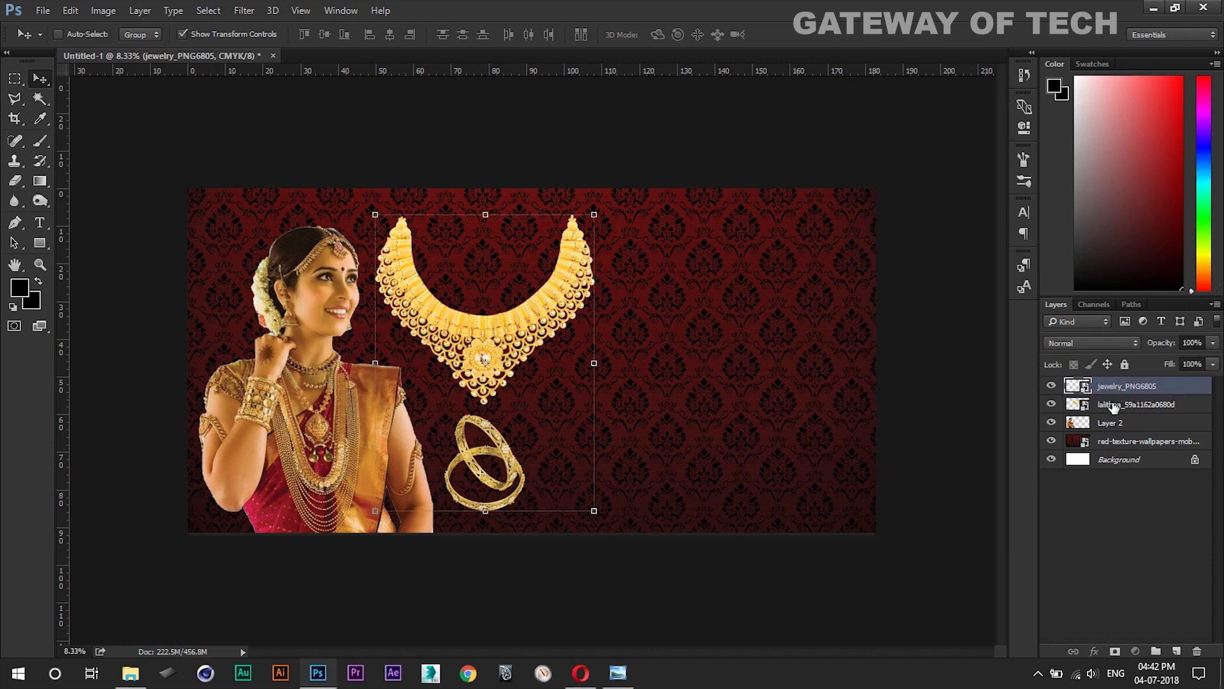
{"action": "left_click", "coordinate": [1137, 424], "text": "shift"}
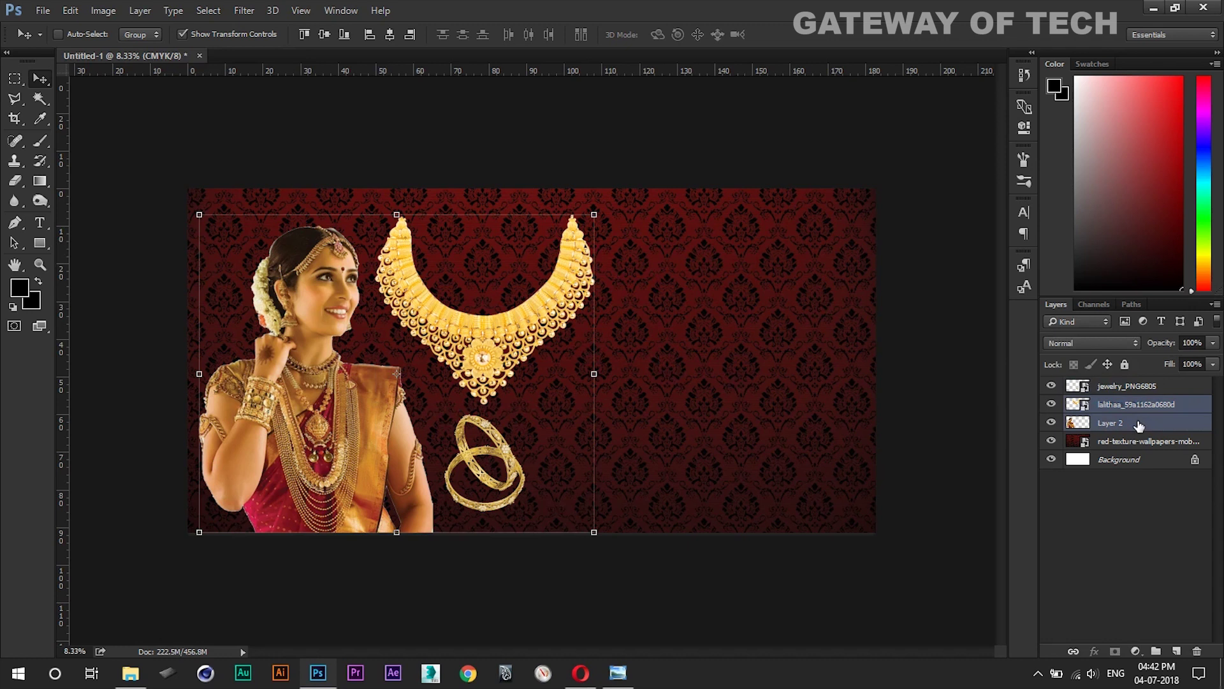
{"action": "left_click", "coordinate": [1141, 387], "text": "shift"}
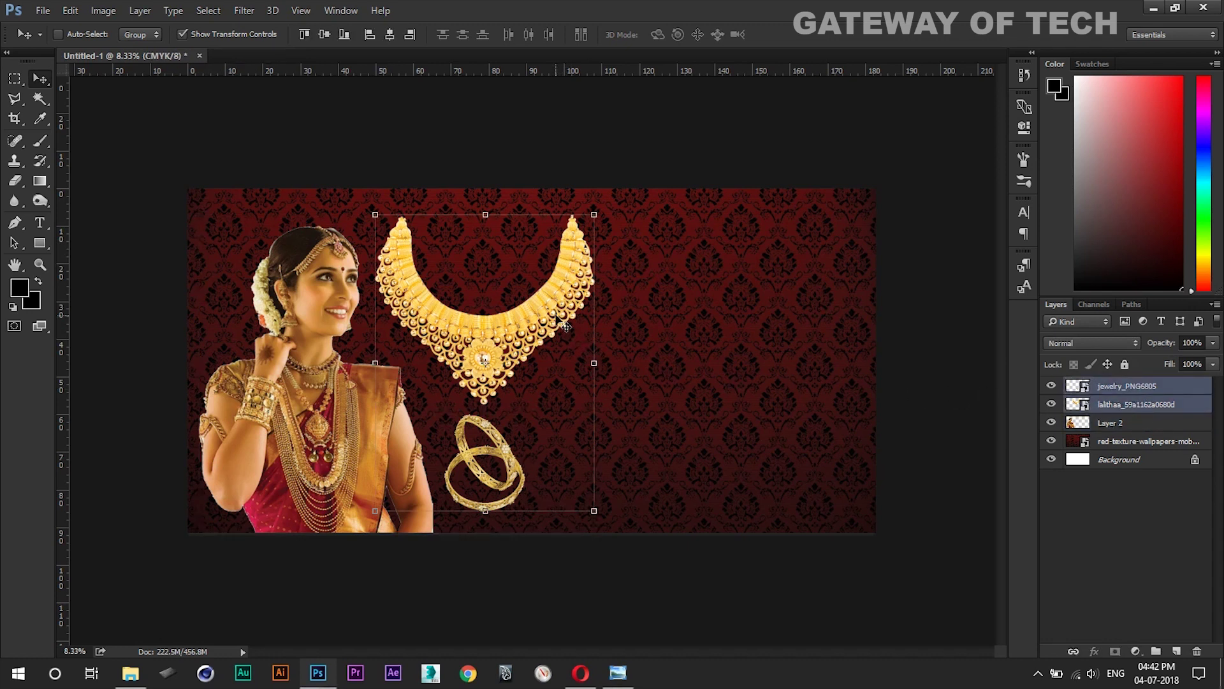
{"action": "left_click_drag", "start_coordinate": [557, 316], "coordinate": [557, 292]}
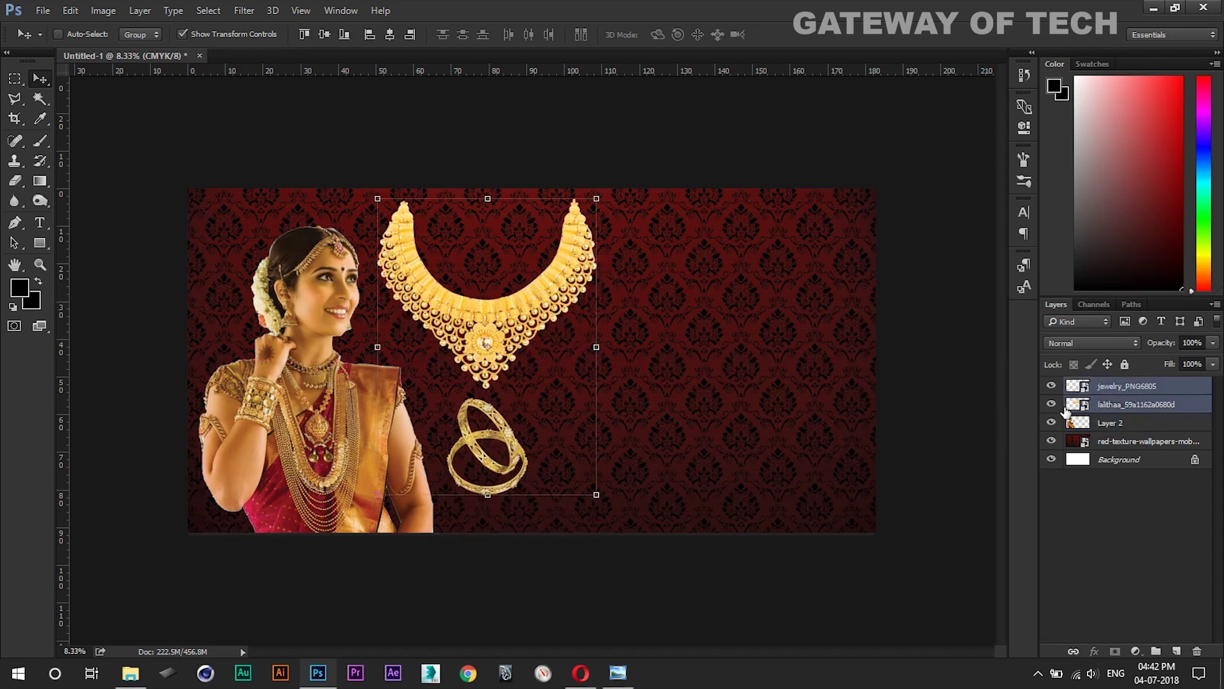
{"action": "left_click", "coordinate": [1094, 426]}
{"action": "left_click_drag", "start_coordinate": [352, 428], "coordinate": [348, 406]}
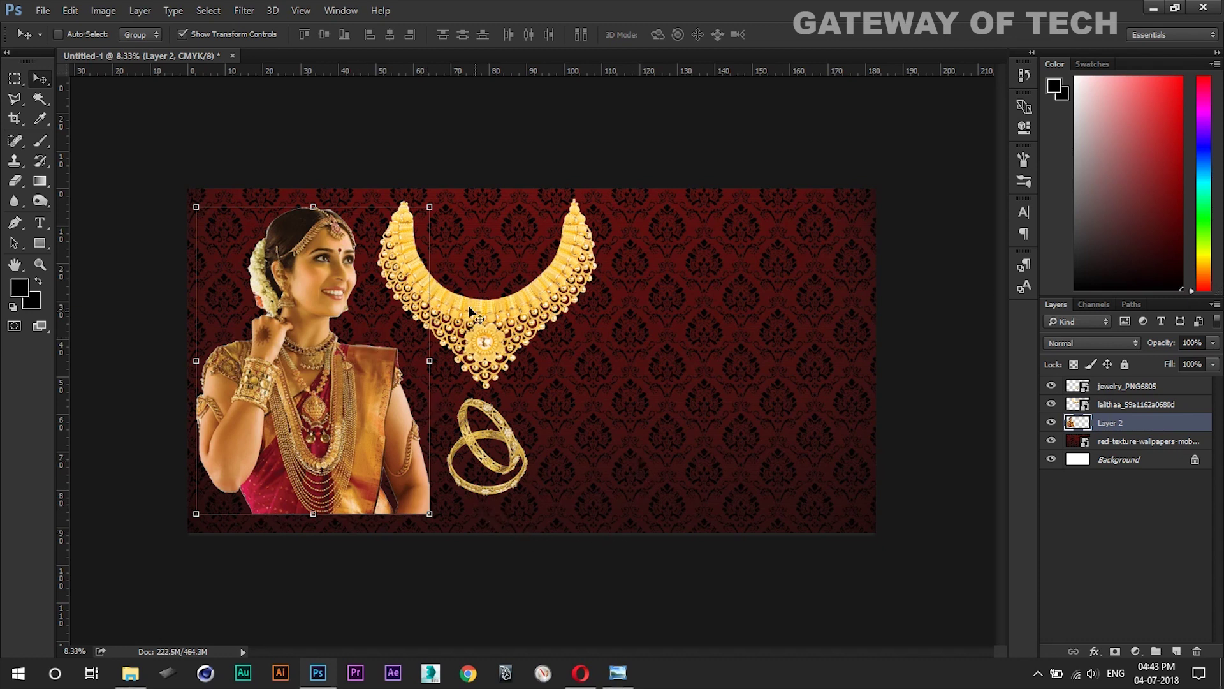
{"action": "left_click", "coordinate": [1061, 564]}
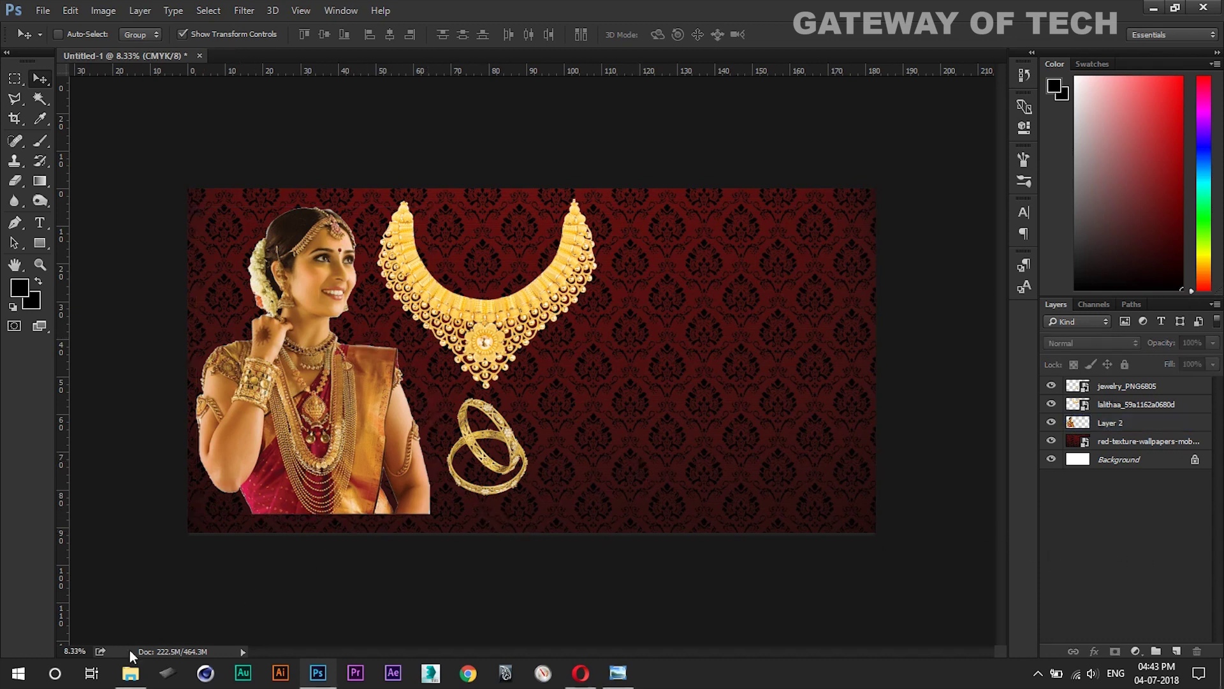
Add the SAHA JEWELLERY crown logo right of the bangles, enlarged to about 113%.
{"action": "left_click", "coordinate": [130, 671]}
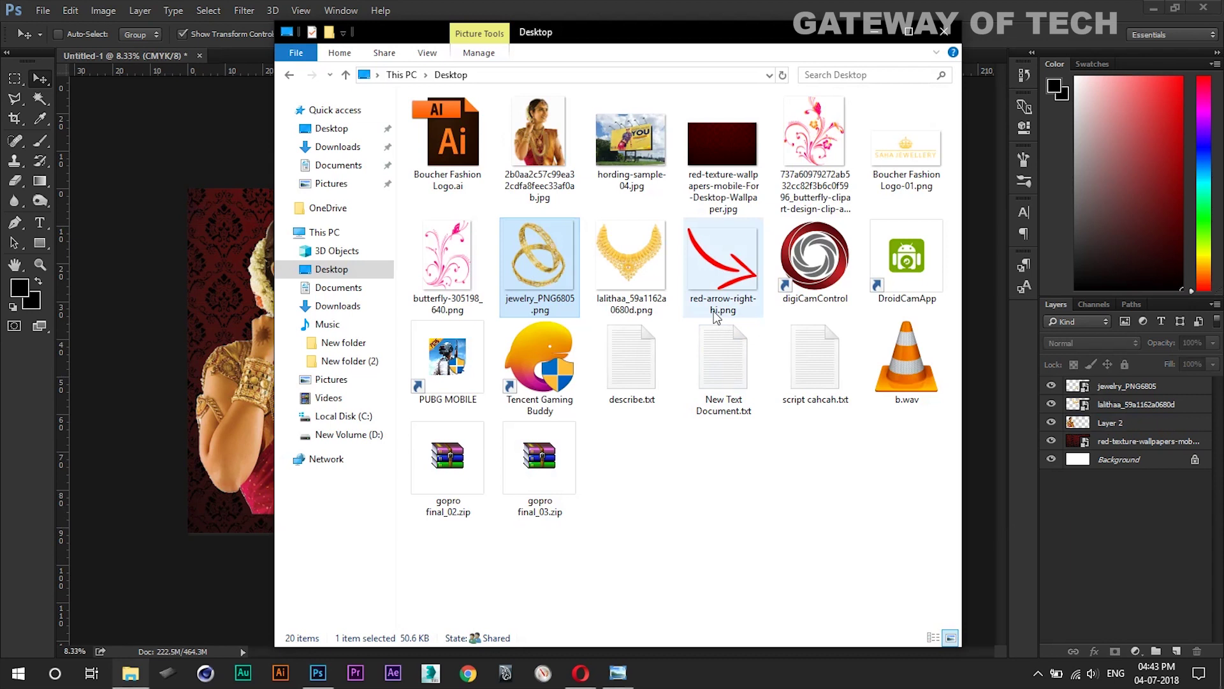
{"action": "left_click", "coordinate": [153, 325]}
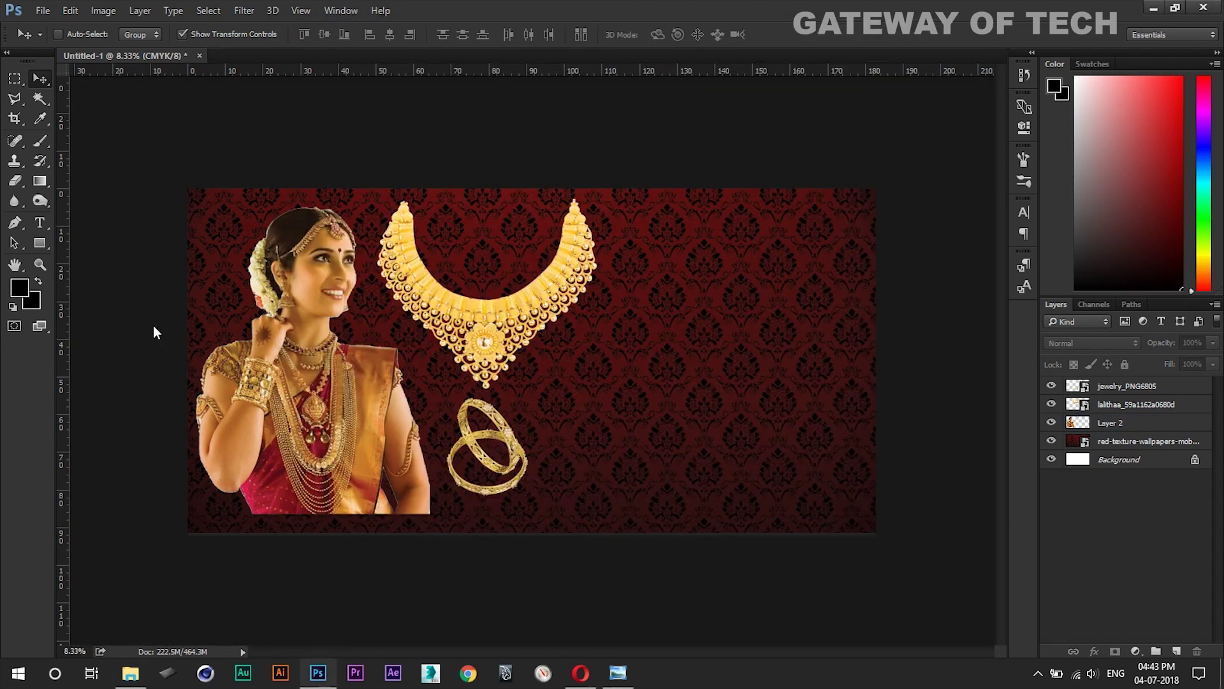
{"action": "left_click_drag", "start_coordinate": [577, 415], "coordinate": [738, 413]}
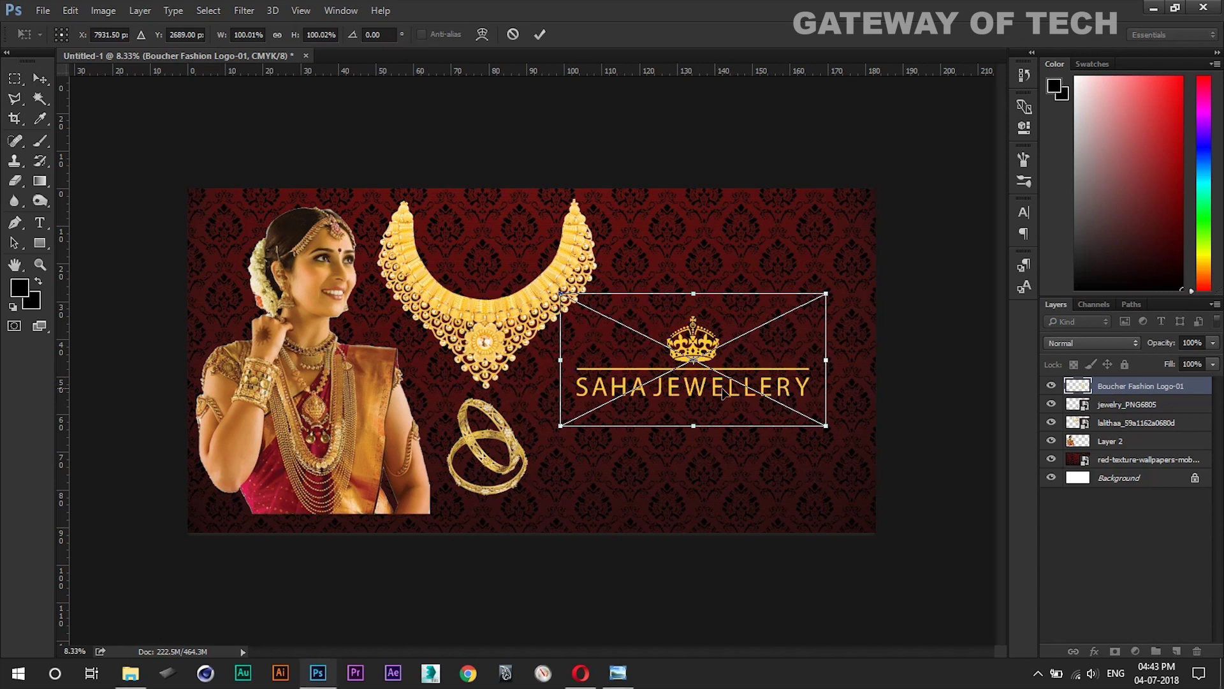
{"action": "left_click_drag", "start_coordinate": [723, 392], "coordinate": [731, 412]}
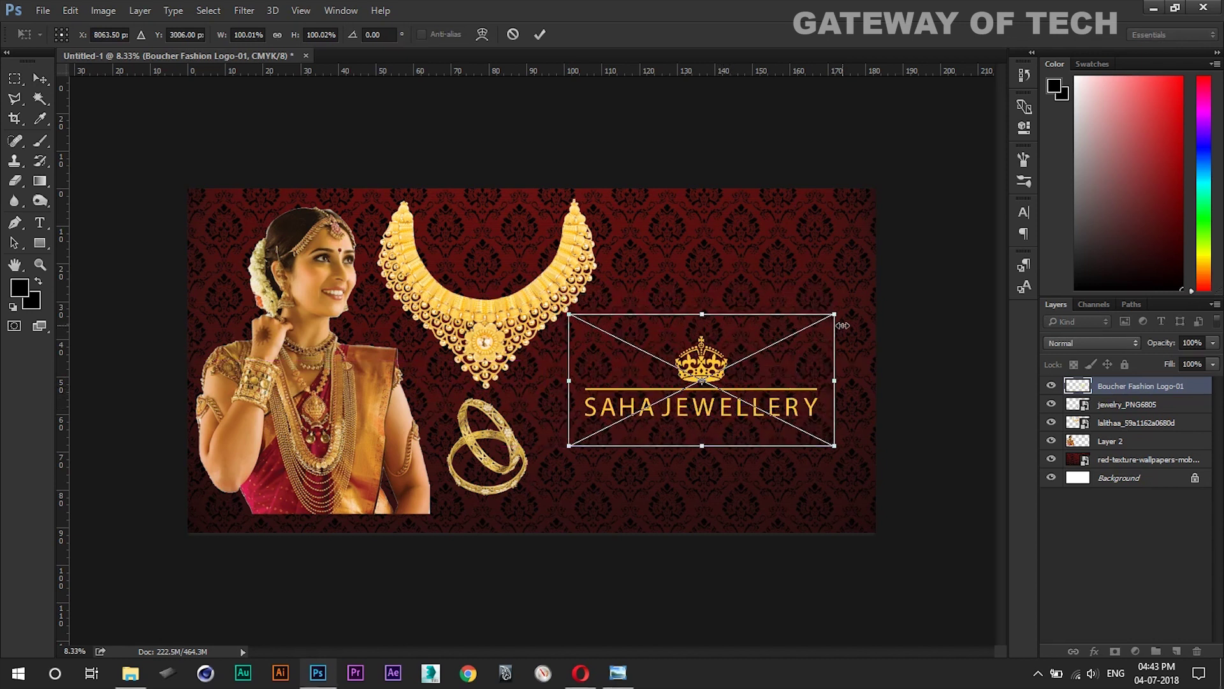
{"action": "left_click_drag", "start_coordinate": [837, 315], "coordinate": [861, 323]}
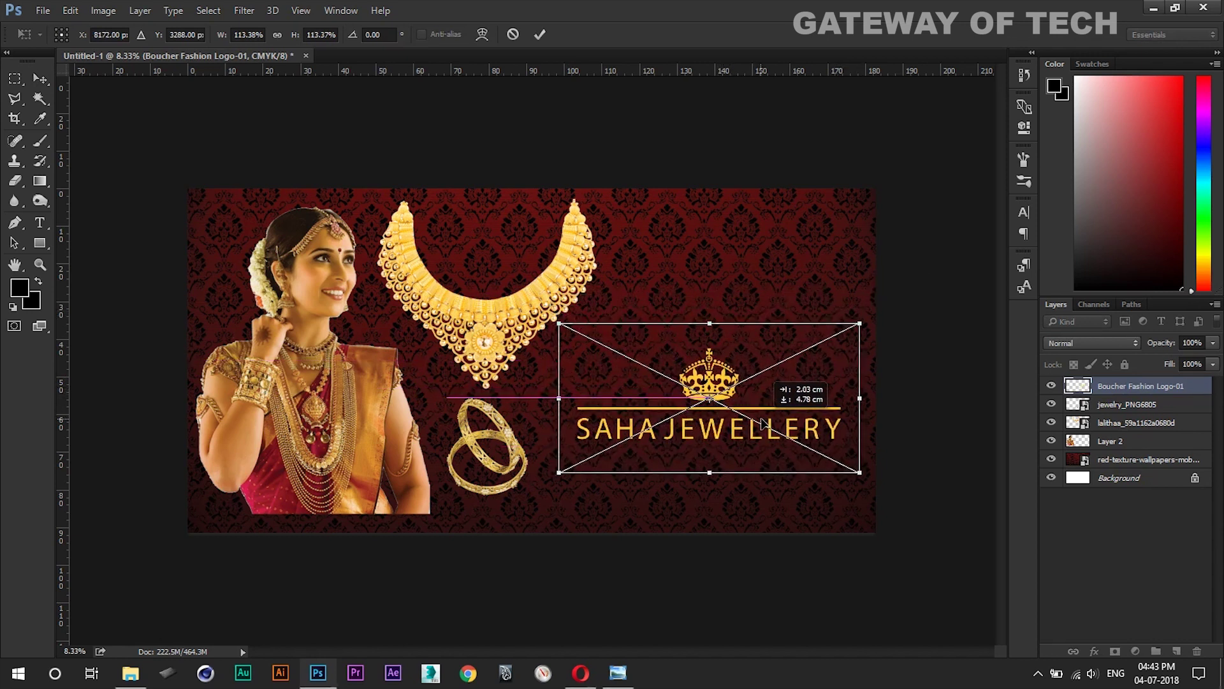
{"action": "left_click", "coordinate": [1106, 558]}
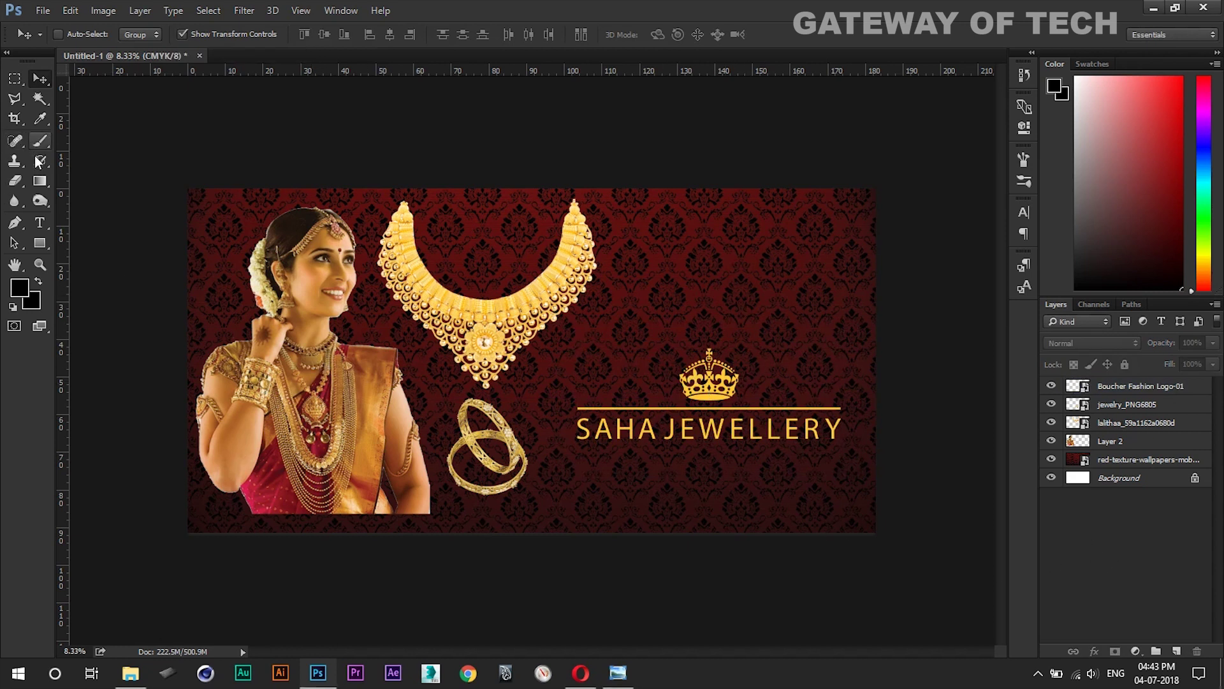
Type the two-line text 'New Design / New Collection' above the crown logo and select both lines.
{"action": "left_click", "coordinate": [40, 222]}
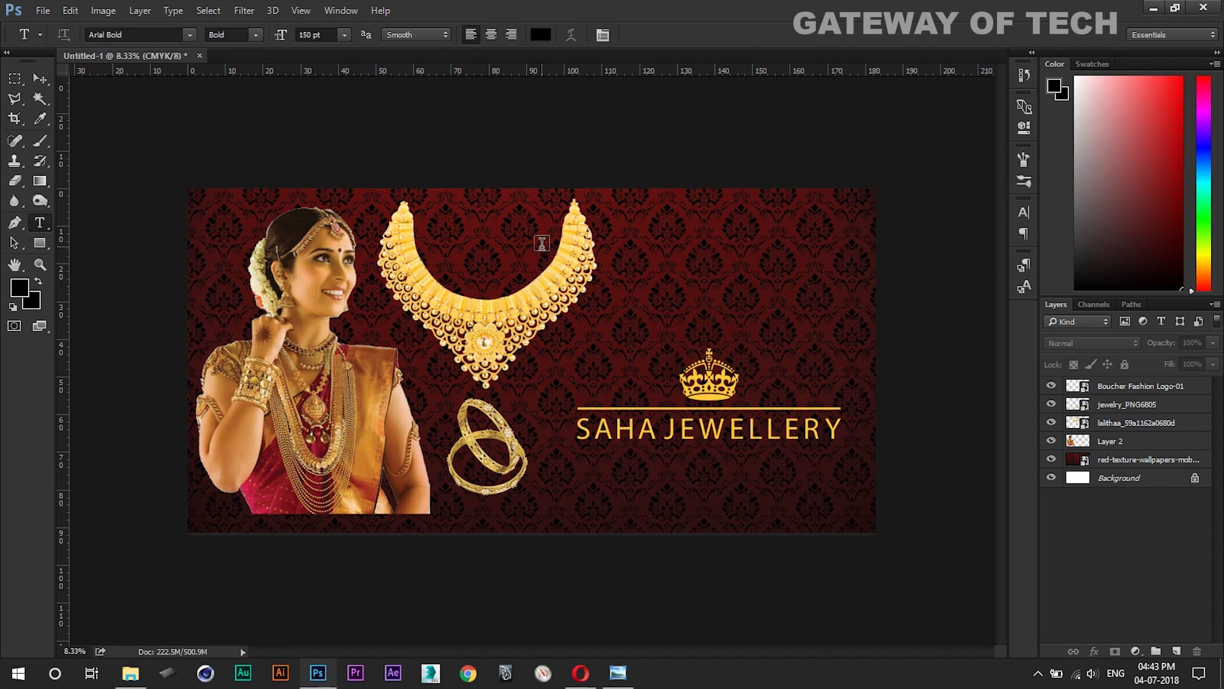
{"action": "left_click", "coordinate": [644, 278]}
{"action": "type", "text": "New"}
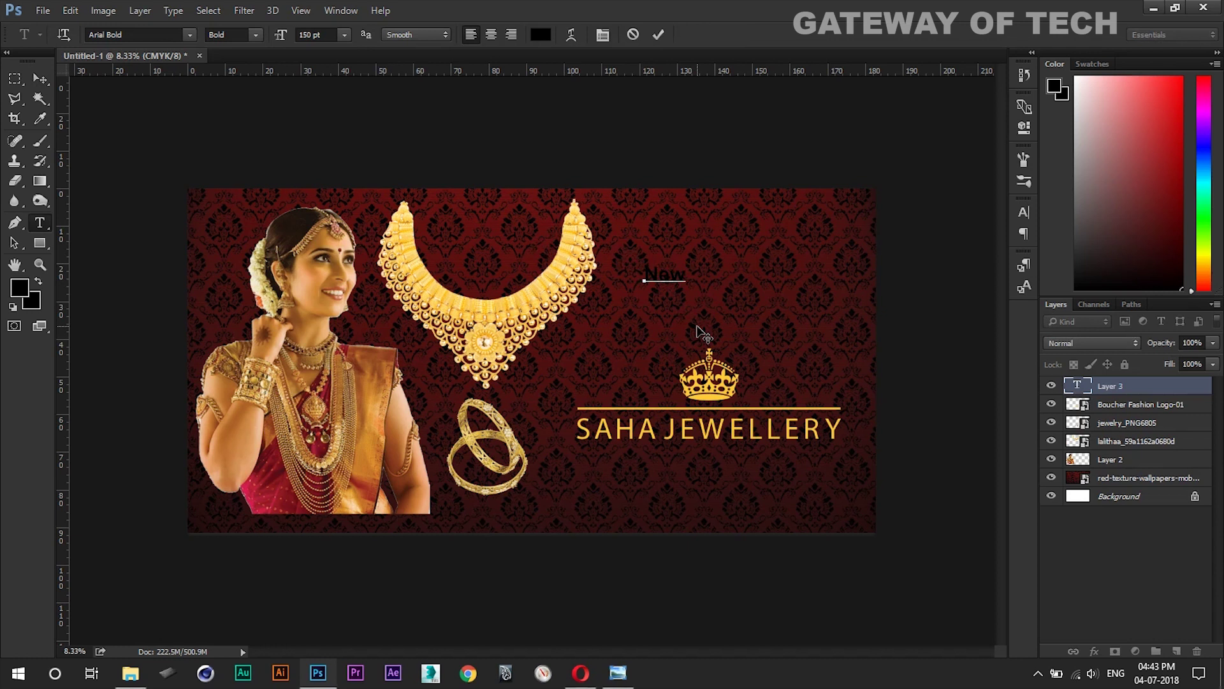
{"action": "type", "text": "Design"}
{"action": "key", "text": "Return"}
{"action": "type", "text": "New Collect"}
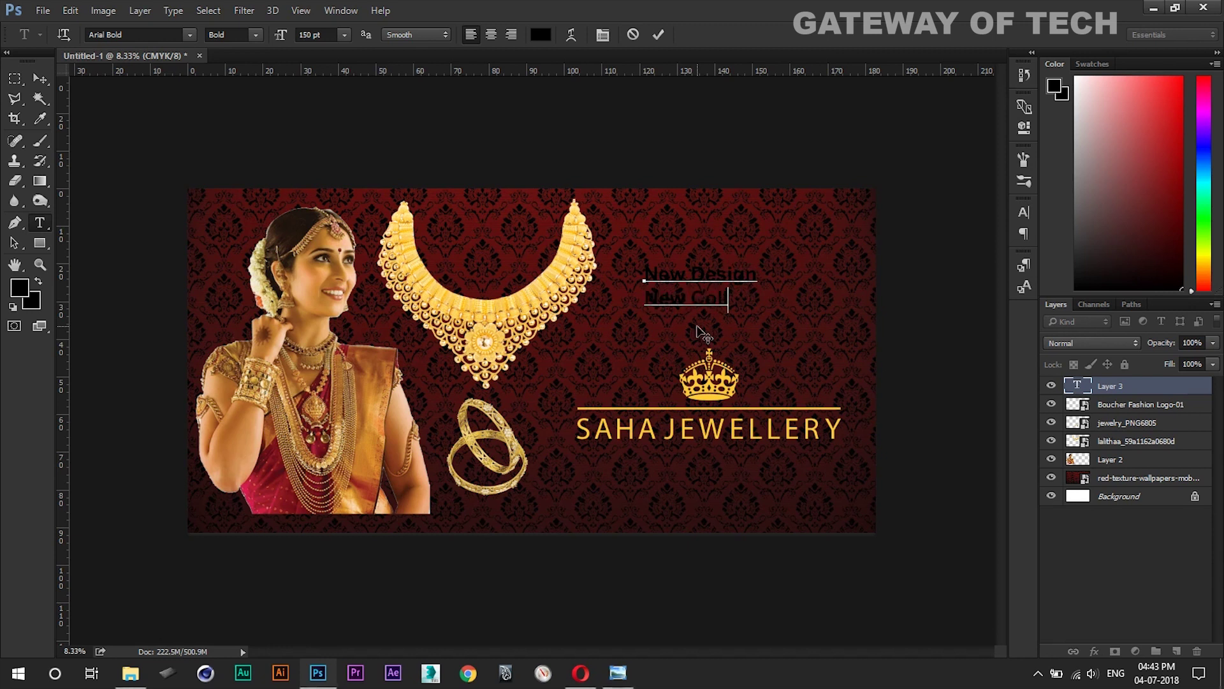
{"action": "type", "text": "ion"}
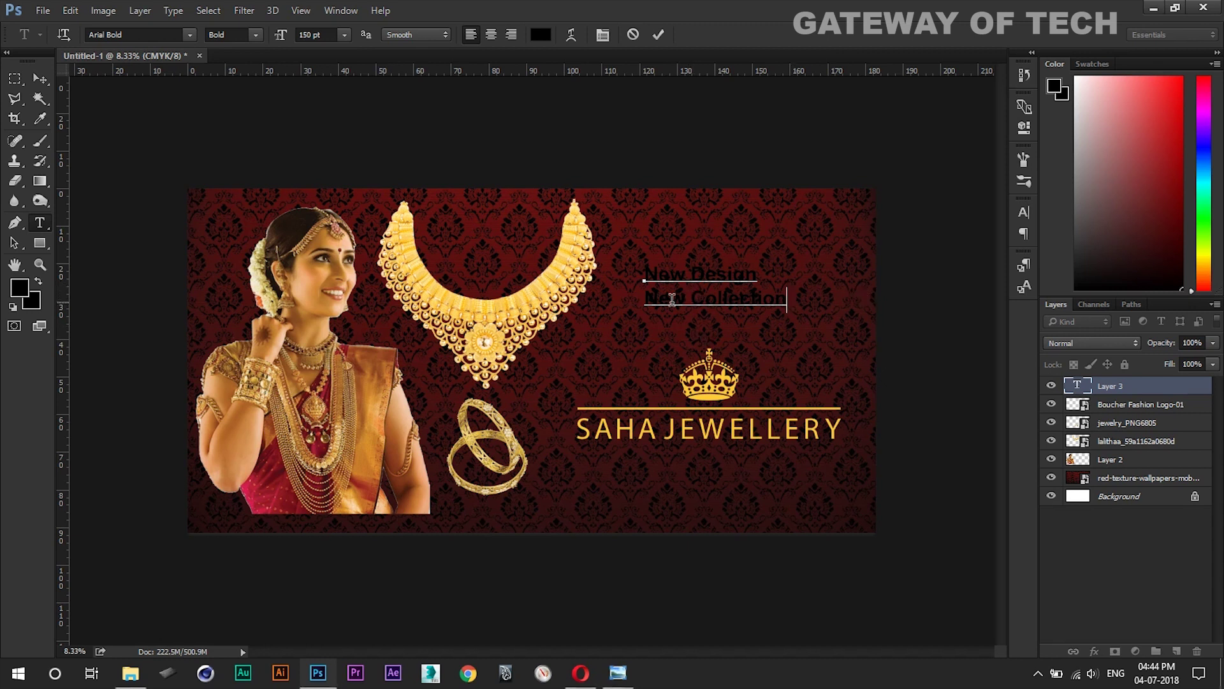
{"action": "triple_click", "coordinate": [685, 275]}
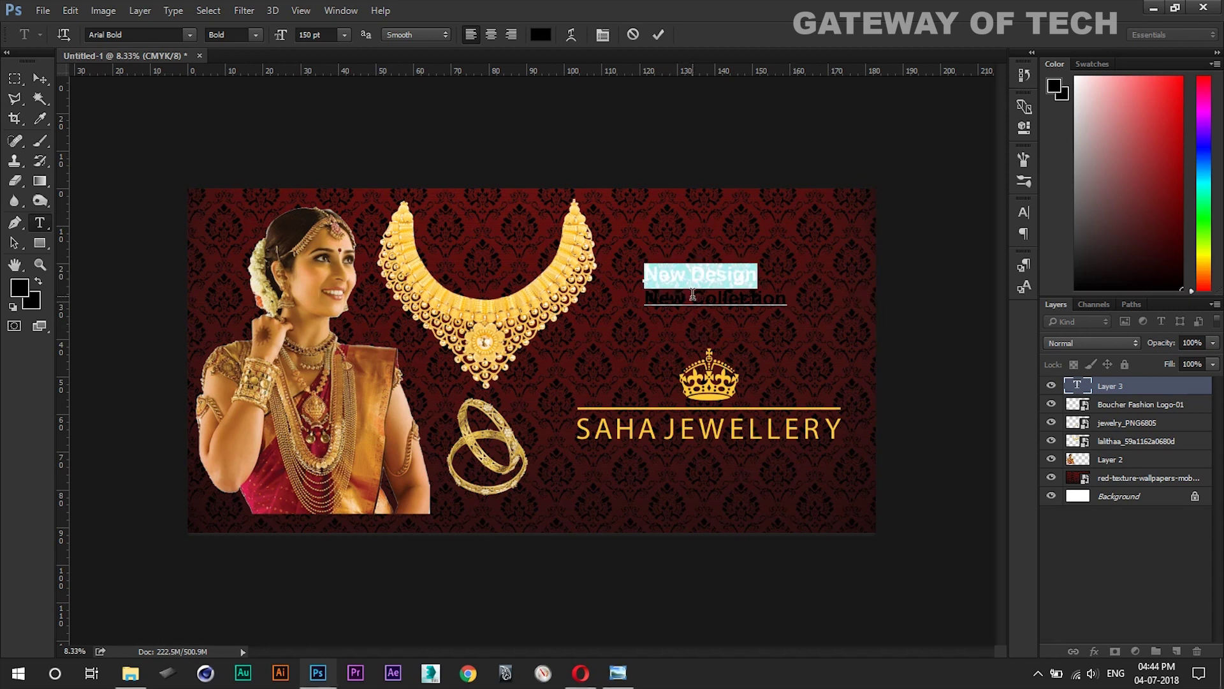
{"action": "left_click", "coordinate": [693, 294]}
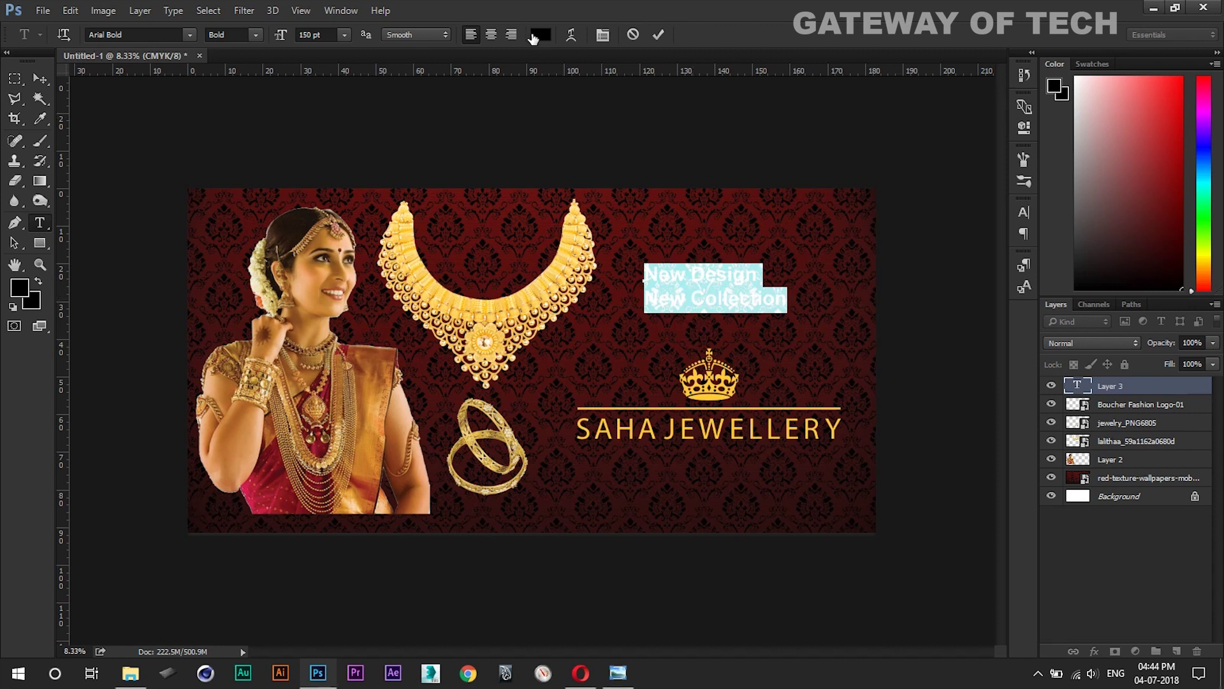
Make the tagline gold from the crown, centre-aligned, in Arimo Bold at 250 pt.
{"action": "left_click", "coordinate": [534, 37]}
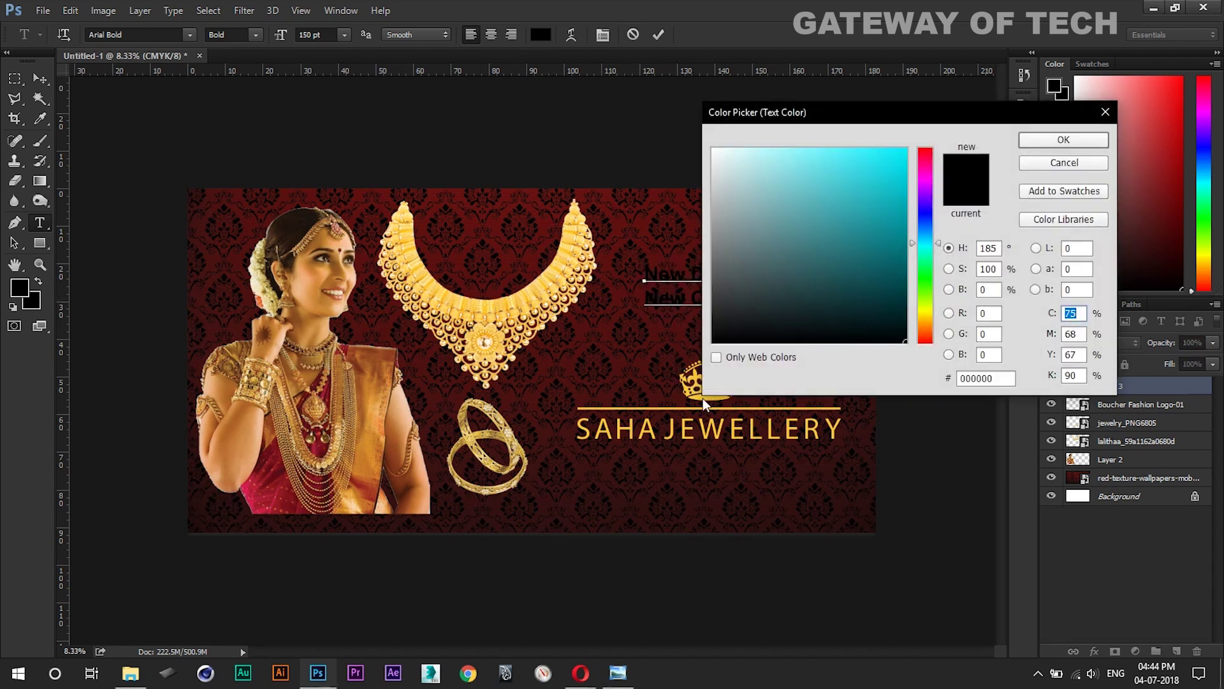
{"action": "left_click_drag", "start_coordinate": [827, 113], "coordinate": [882, 102]}
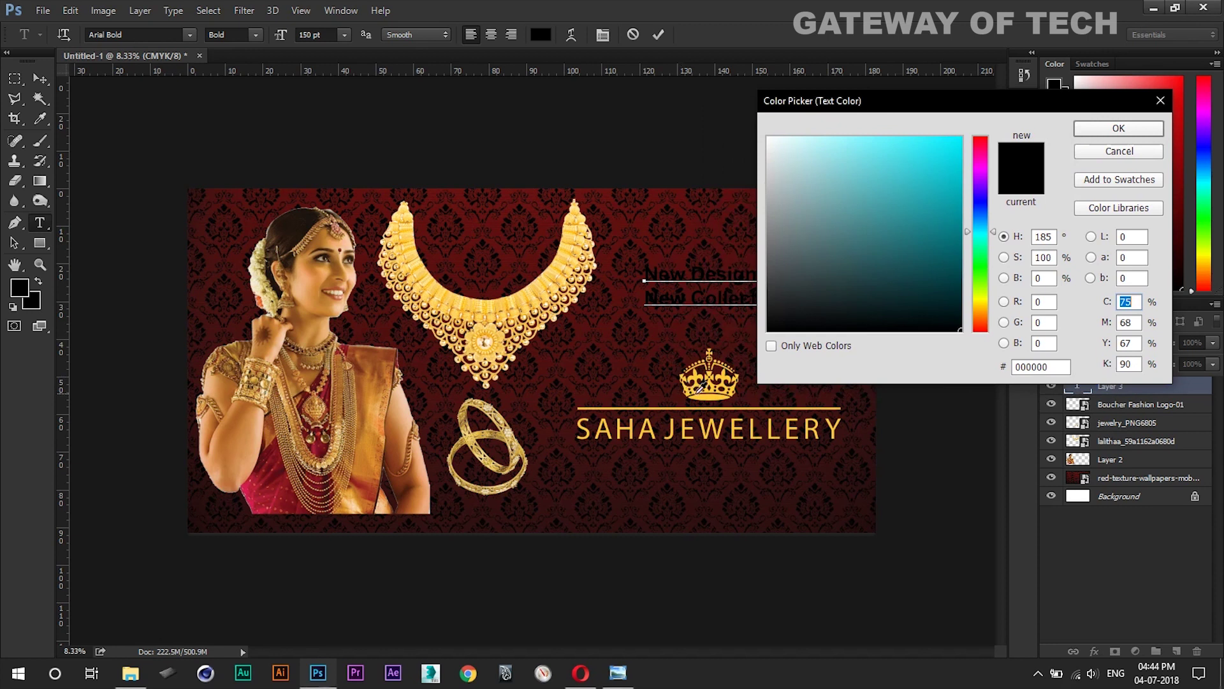
{"action": "left_click", "coordinate": [711, 393]}
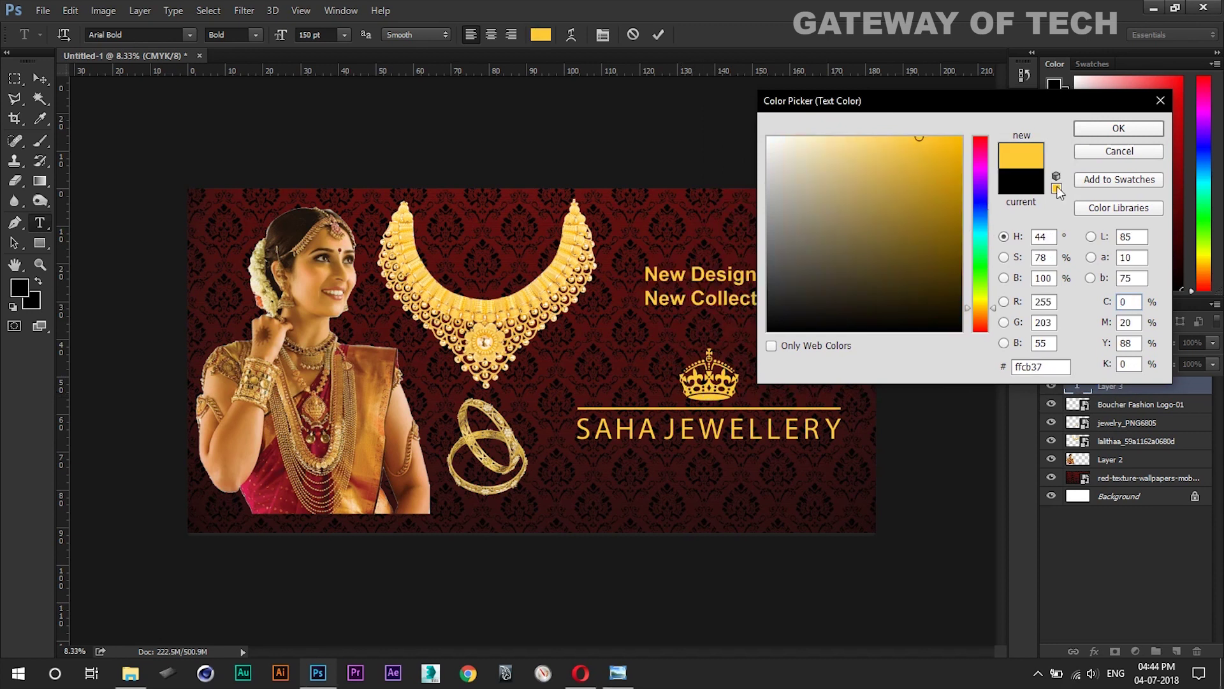
{"action": "left_click", "coordinate": [1116, 130]}
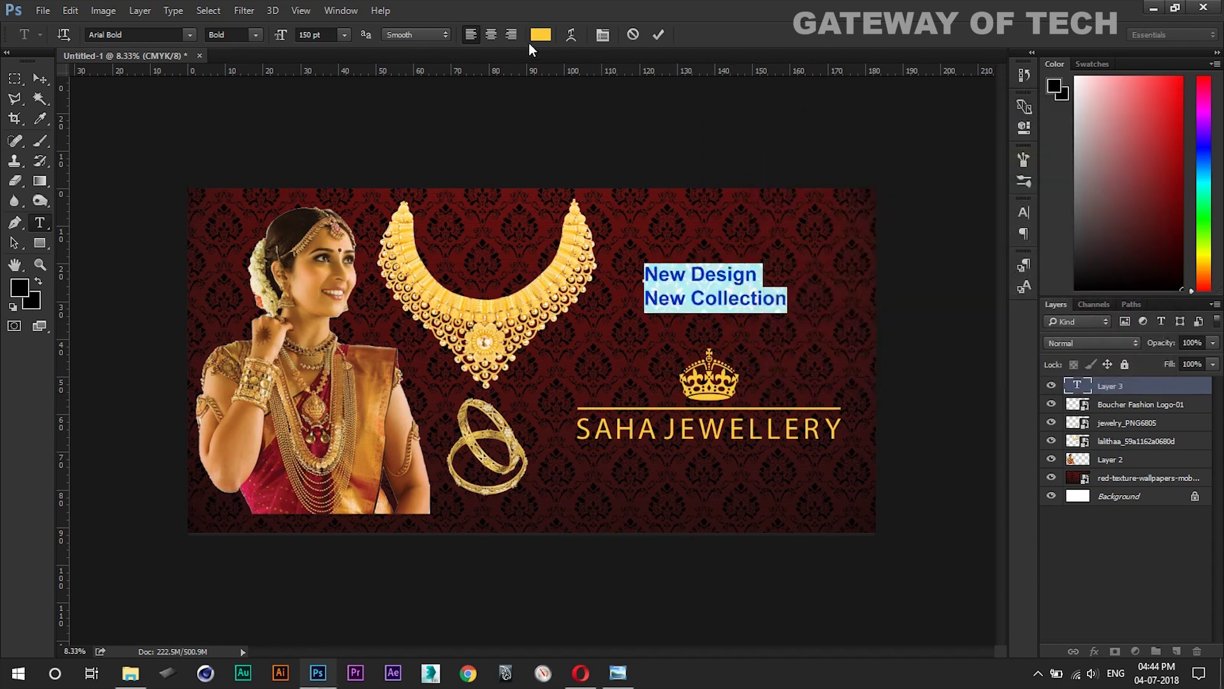
{"action": "left_click", "coordinate": [495, 34]}
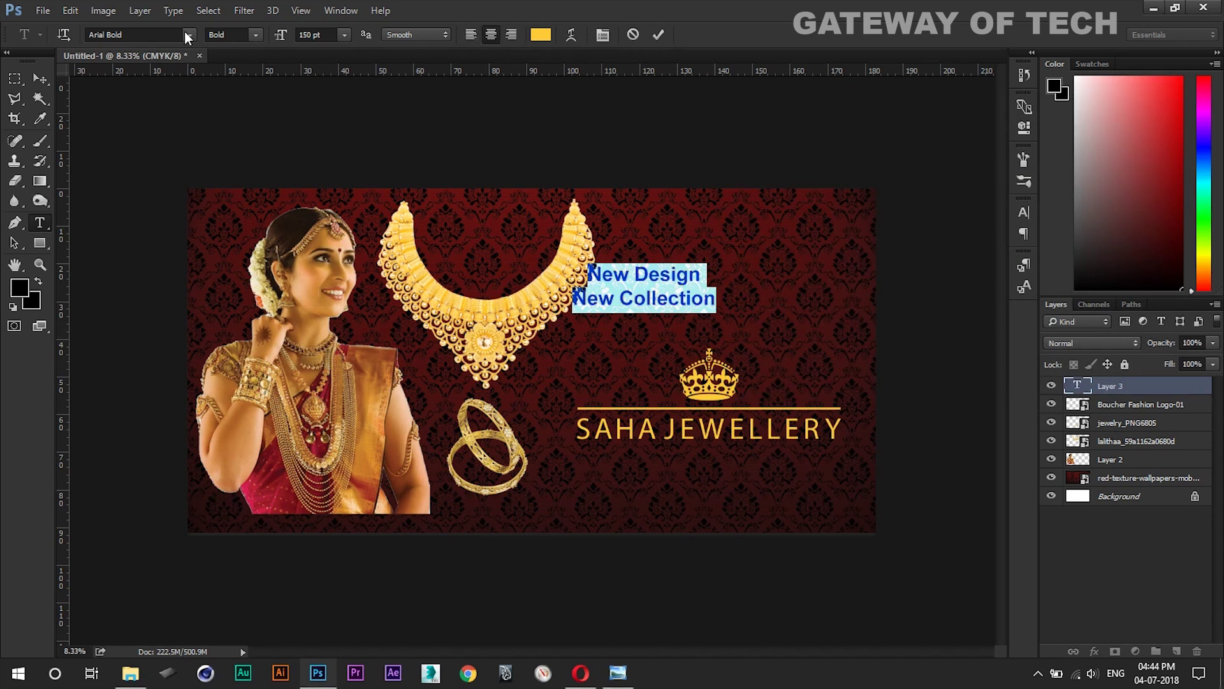
{"action": "left_click", "coordinate": [189, 35]}
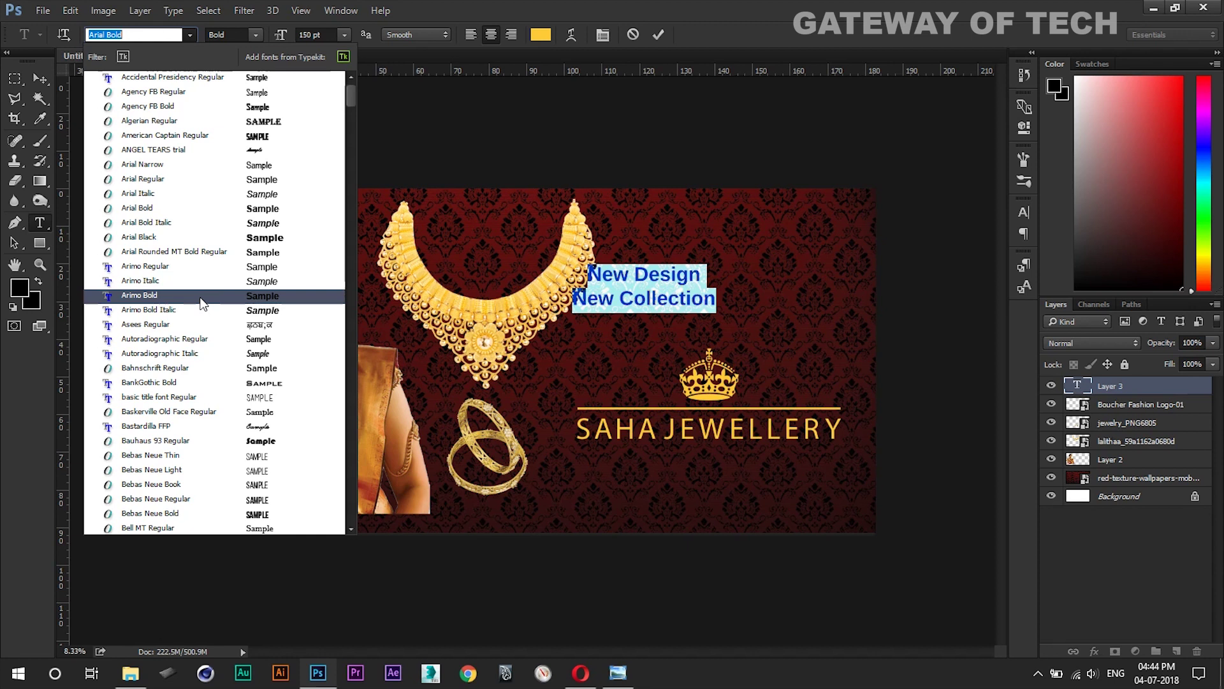
{"action": "left_click", "coordinate": [191, 296]}
{"action": "double_click", "coordinate": [309, 35]}
{"action": "type", "text": "250"}
{"action": "left_click", "coordinate": [40, 78]}
Resize the logo slightly and move it to the top-right, placing the tagline below it.
{"action": "mouse_move", "coordinate": [695, 271]}
{"action": "left_mouse_down"}
{"action": "mouse_move", "coordinate": [791, 268]}
{"action": "mouse_move", "coordinate": [759, 390]}
{"action": "mouse_move", "coordinate": [794, 223]}
{"action": "left_mouse_up"}
{"action": "left_click_drag", "start_coordinate": [870, 206], "coordinate": [854, 212]}
{"action": "left_click_drag", "start_coordinate": [789, 269], "coordinate": [803, 275]}
{"action": "left_click_drag", "start_coordinate": [875, 189], "coordinate": [893, 167]}
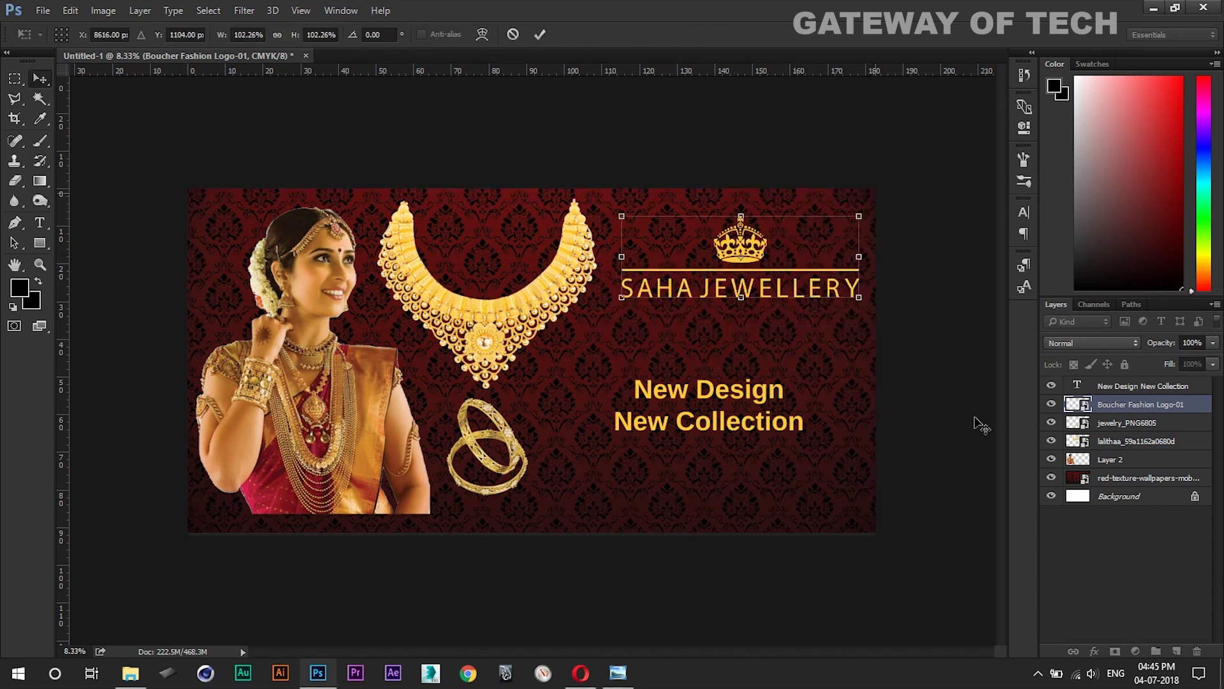
{"action": "key", "text": "Return"}
{"action": "left_click", "coordinate": [767, 379], "text": "ctrl"}
{"action": "mouse_move", "coordinate": [750, 396]}
{"action": "left_mouse_down"}
{"action": "mouse_move", "coordinate": [739, 416]}
{"action": "mouse_move", "coordinate": [748, 408]}
{"action": "left_mouse_up"}
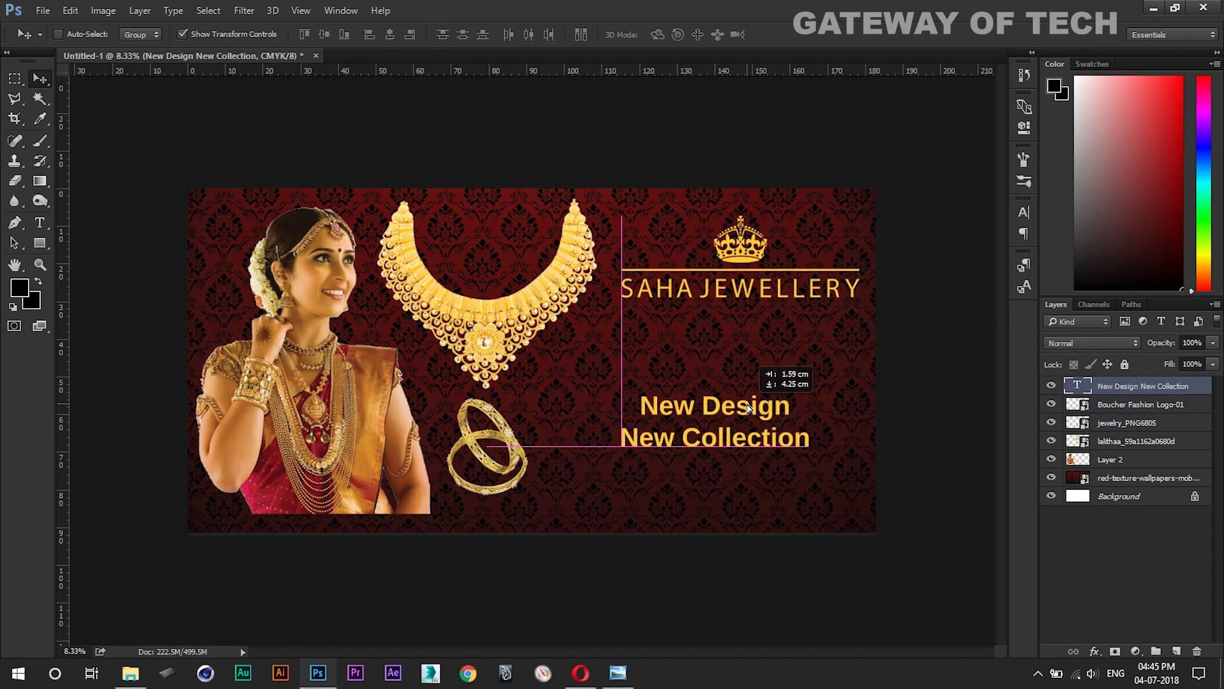
Set the tagline's line spacing (leading) to 300 pt.
{"action": "left_click", "coordinate": [1024, 210]}
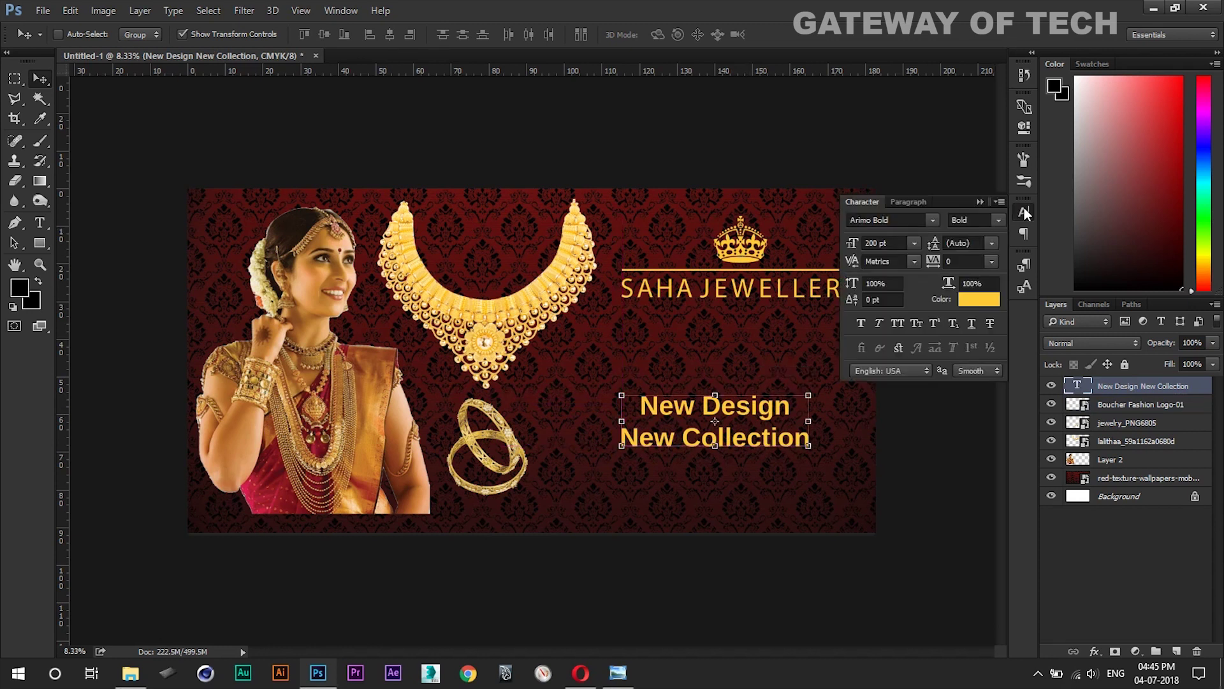
{"action": "left_click", "coordinate": [992, 243]}
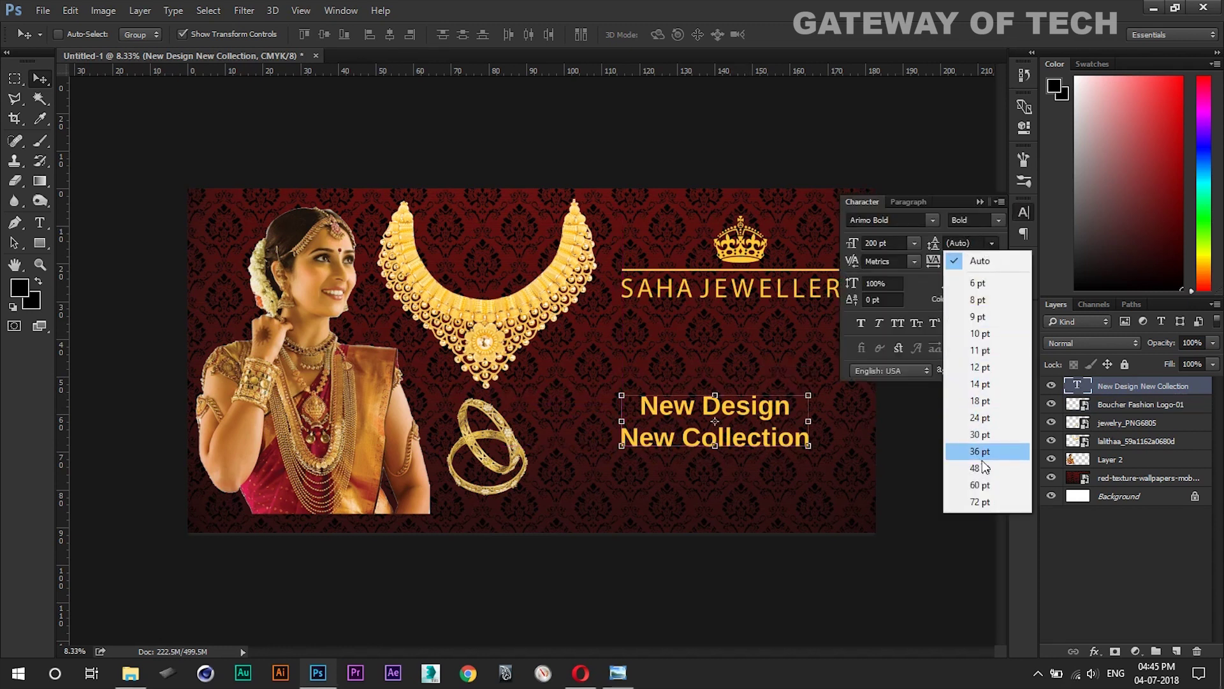
{"action": "left_click", "coordinate": [985, 488]}
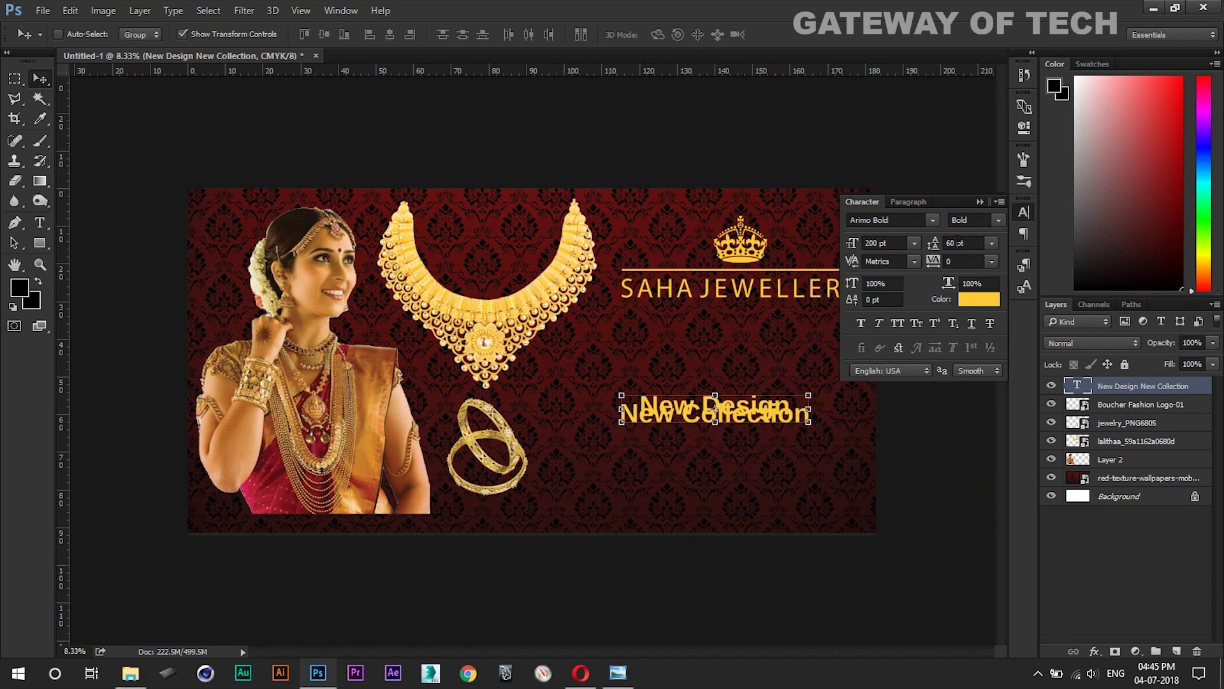
{"action": "double_click", "coordinate": [953, 243]}
{"action": "key", "text": "Return"}
{"action": "type", "text": "4"}
{"action": "key", "text": "Return"}
{"action": "left_click", "coordinate": [954, 242]}
{"action": "type", "text": "300"}
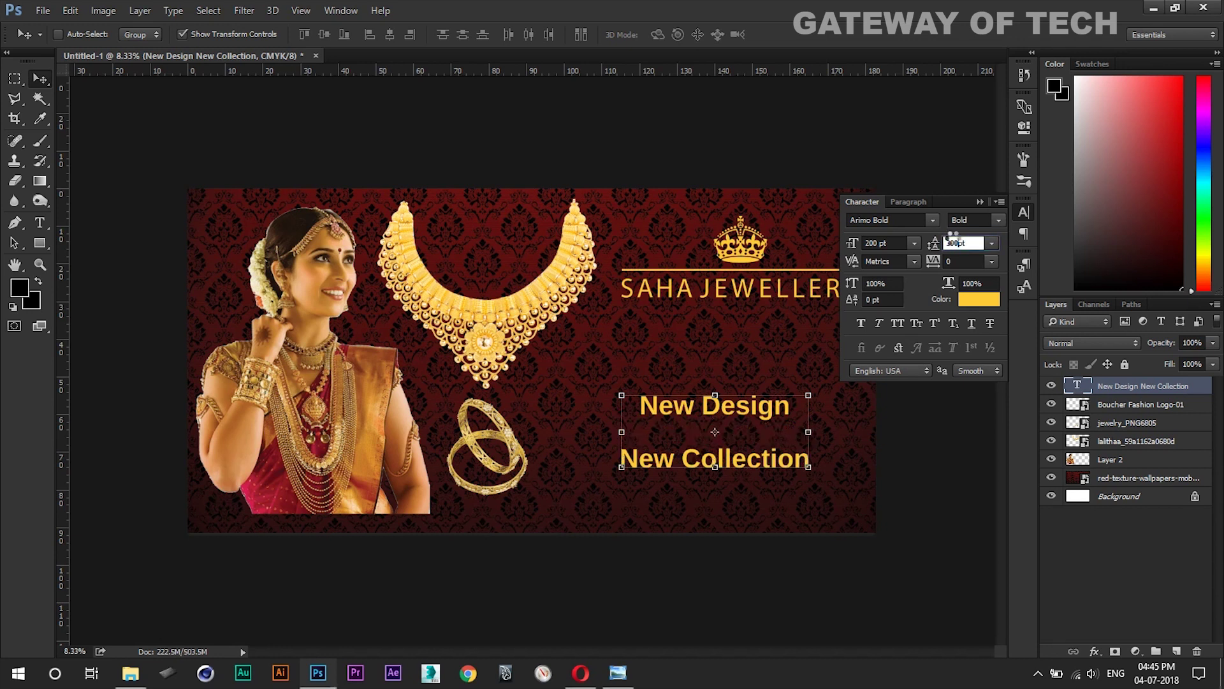
{"action": "key", "text": "Return"}
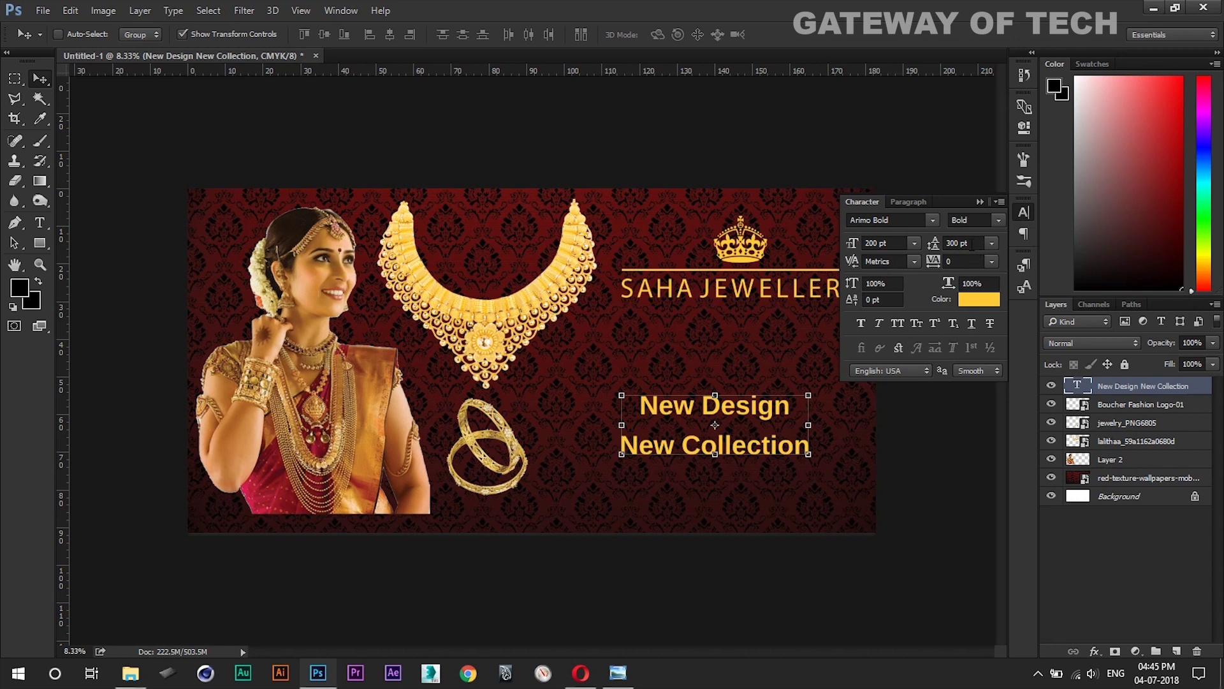
{"action": "left_click", "coordinate": [1024, 212]}
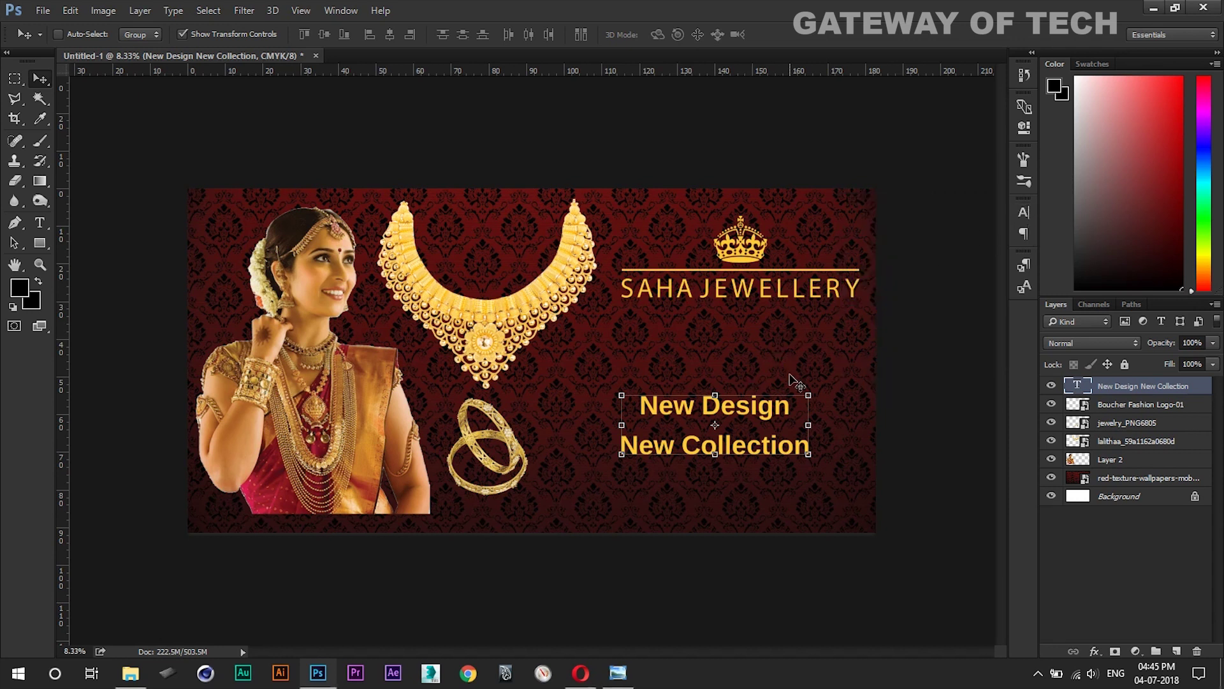
Shift the tagline text up and slightly left, then deselect it.
{"action": "left_click_drag", "start_coordinate": [762, 413], "coordinate": [745, 391]}
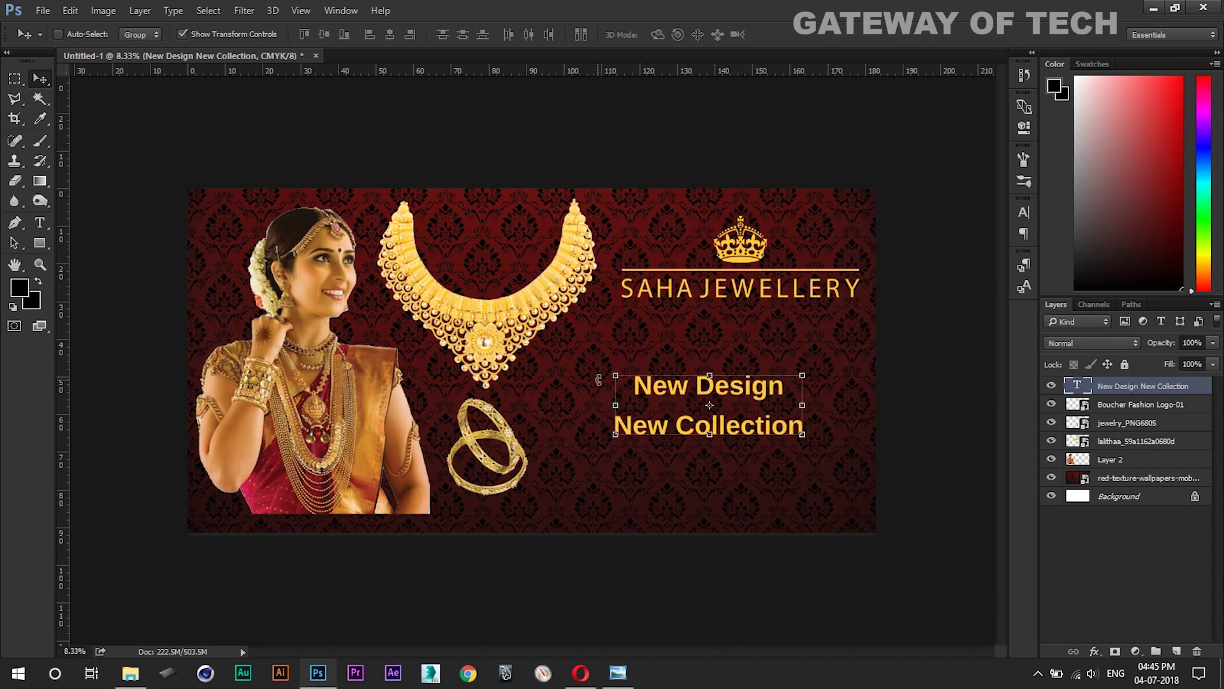
{"action": "left_click_drag", "start_coordinate": [738, 391], "coordinate": [726, 390]}
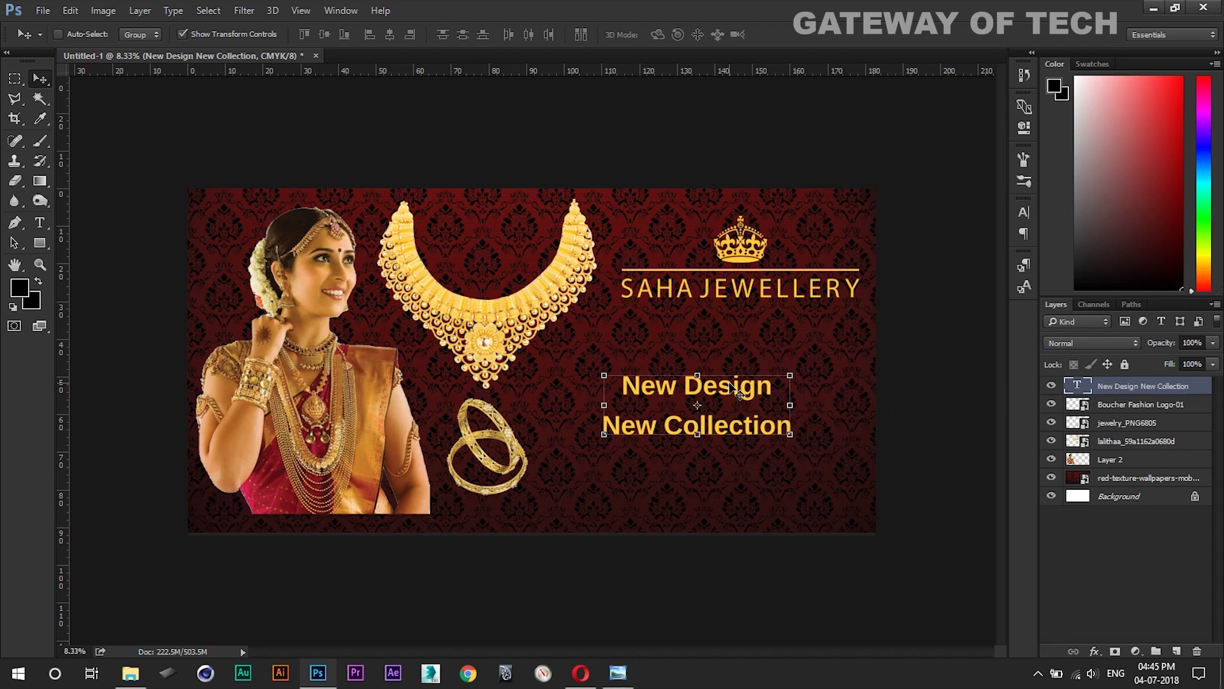
{"action": "left_click", "coordinate": [1087, 526]}
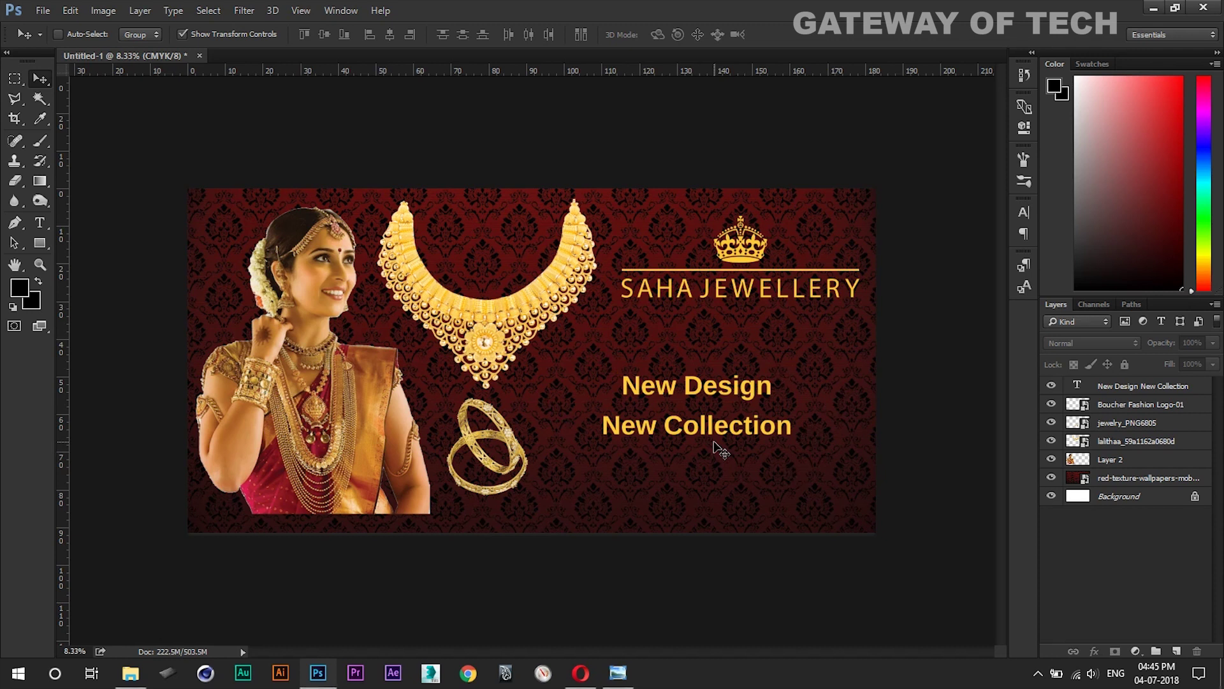
Drag the butterfly clipart PNG from the Desktop beside the New Design text and rotate it about -34°.
{"action": "left_click", "coordinate": [130, 673]}
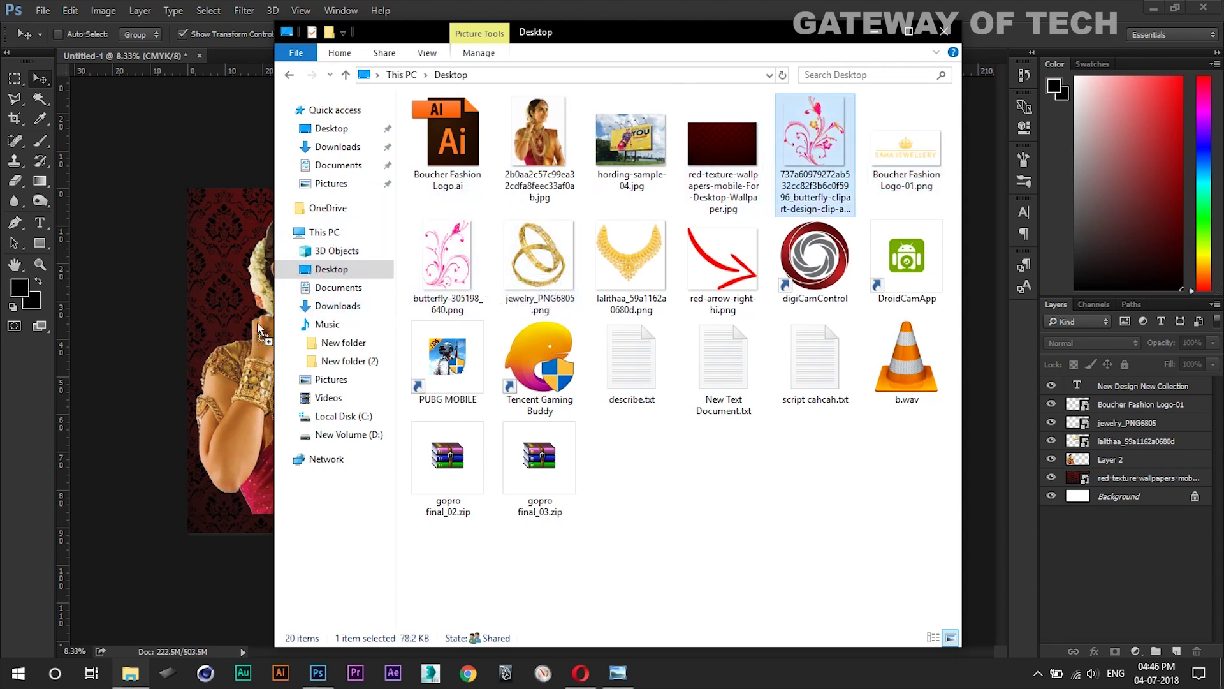
{"action": "left_click_drag", "start_coordinate": [813, 151], "coordinate": [197, 347]}
{"action": "left_click_drag", "start_coordinate": [534, 385], "coordinate": [564, 411]}
{"action": "left_click_drag", "start_coordinate": [613, 335], "coordinate": [572, 331]}
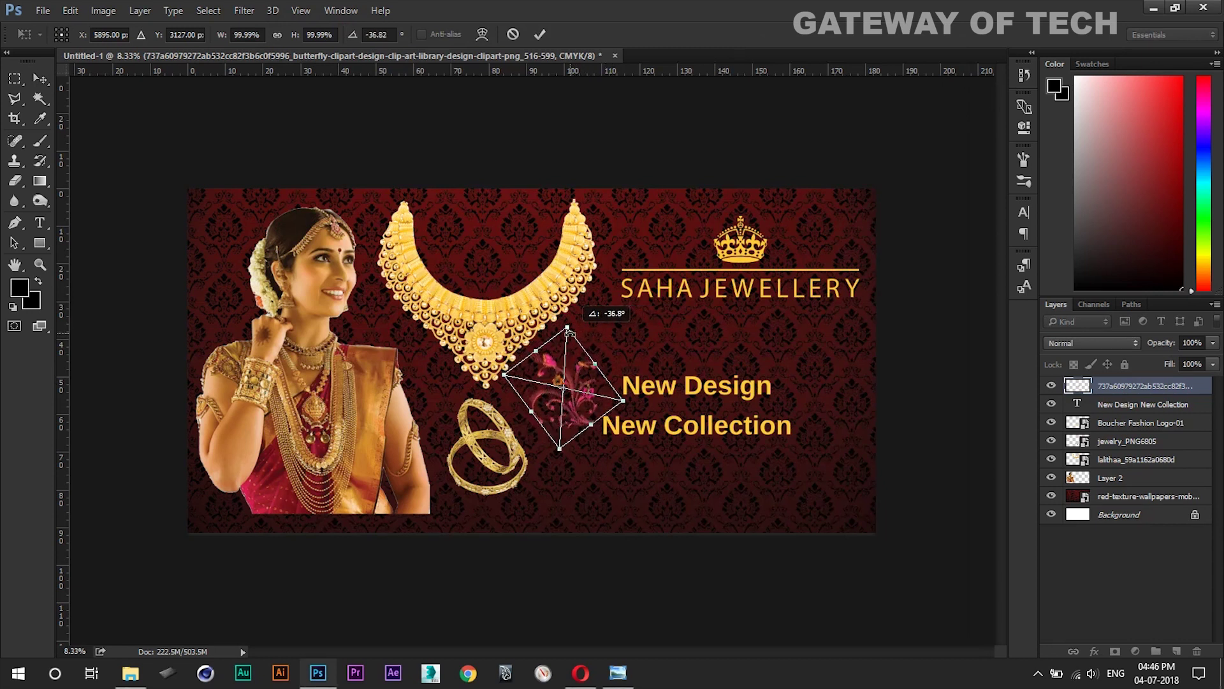
Rotate the clipart to about -38°, scale it to about 114%, and rasterize the layer.
{"action": "left_click_drag", "start_coordinate": [573, 331], "coordinate": [574, 341]}
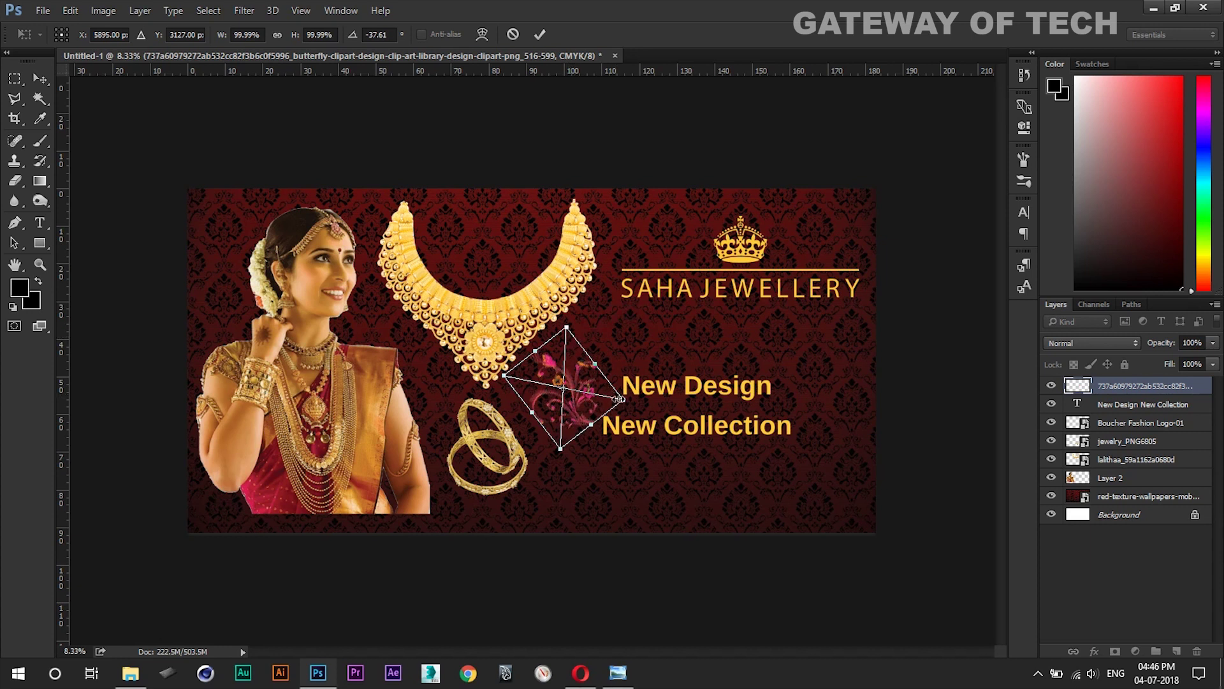
{"action": "left_click_drag", "start_coordinate": [624, 399], "coordinate": [626, 401]}
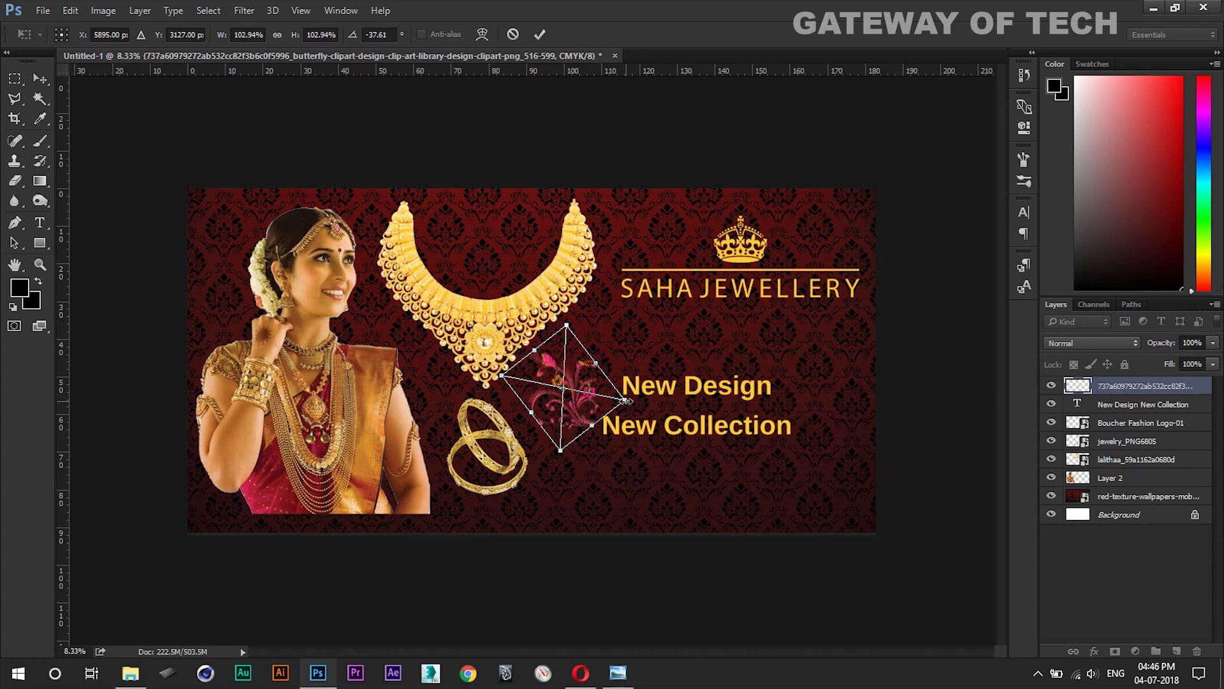
{"action": "key", "text": "Return"}
{"action": "right_click", "coordinate": [1092, 388]}
{"action": "left_click", "coordinate": [820, 348]}
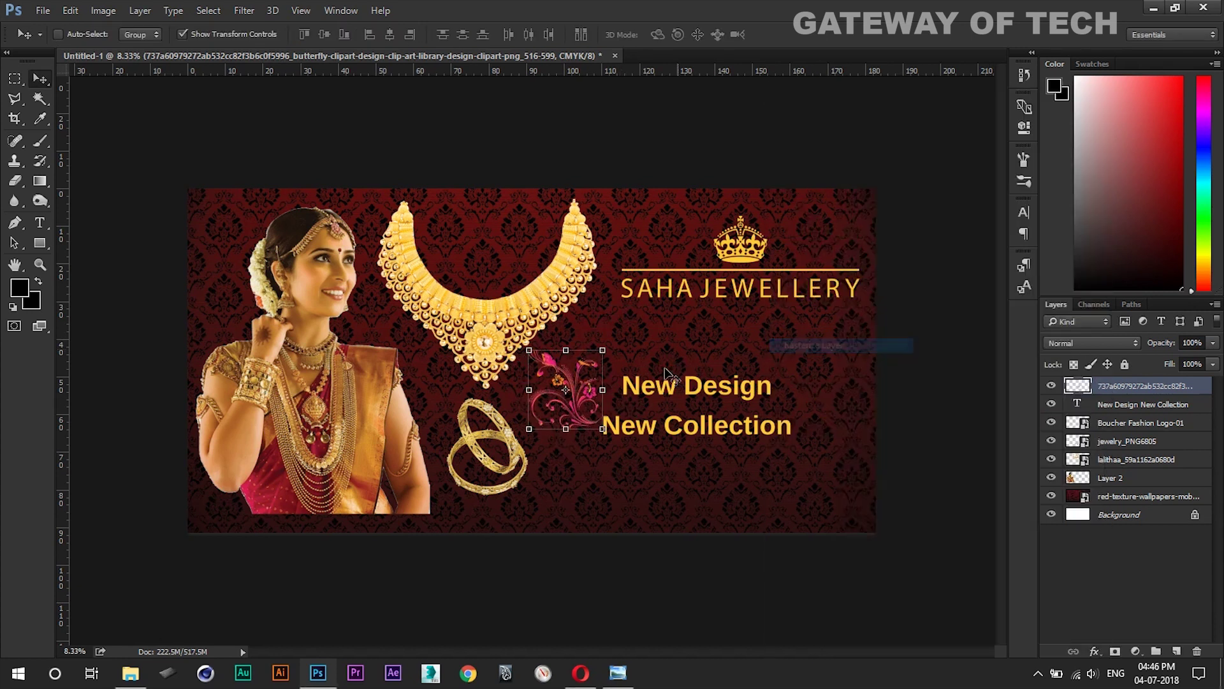
Fill the clipart with gold sampled from the crown and place a copy right of the text.
{"action": "left_click", "coordinate": [1082, 389], "text": "ctrl"}
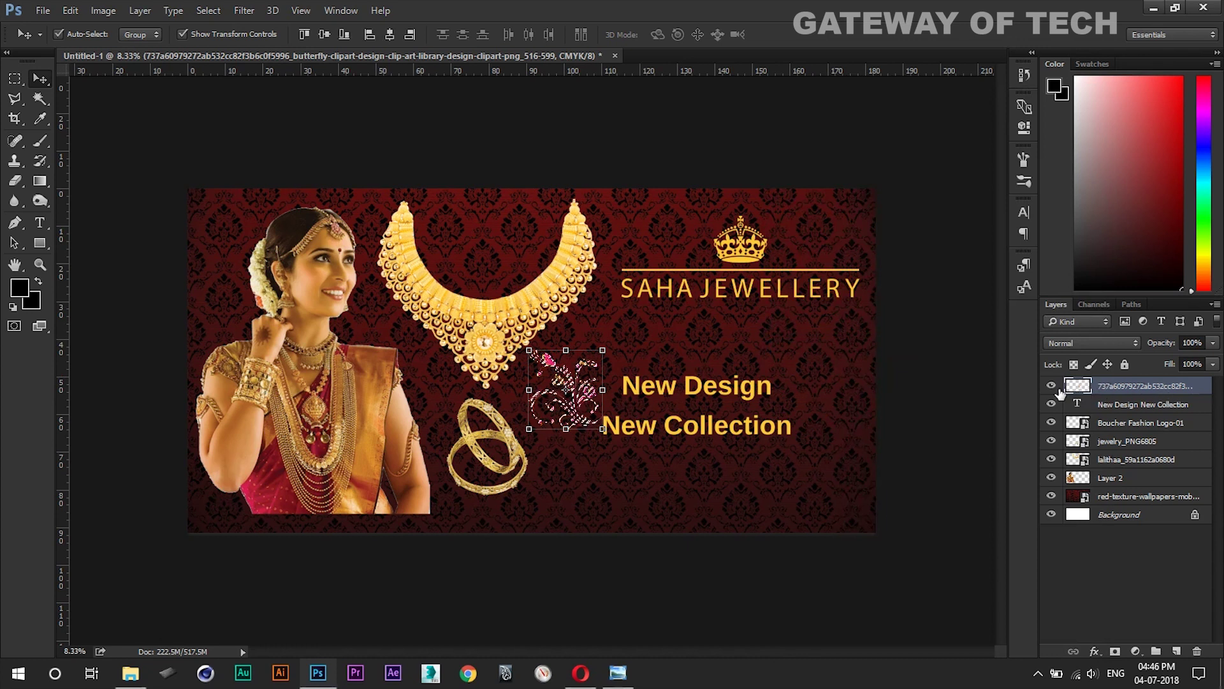
{"action": "key", "text": "i"}
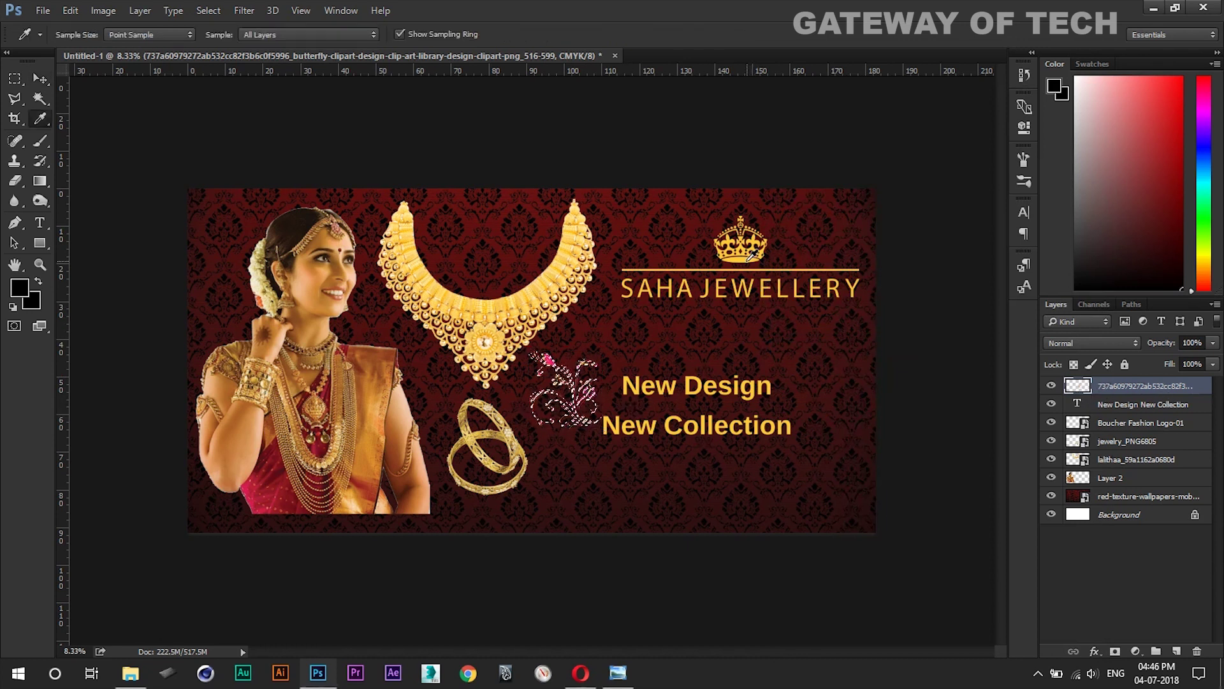
{"action": "left_click", "coordinate": [747, 258]}
{"action": "key", "text": "v"}
{"action": "key", "text": "alt+BackSpace"}
{"action": "key", "text": "ctrl+d"}
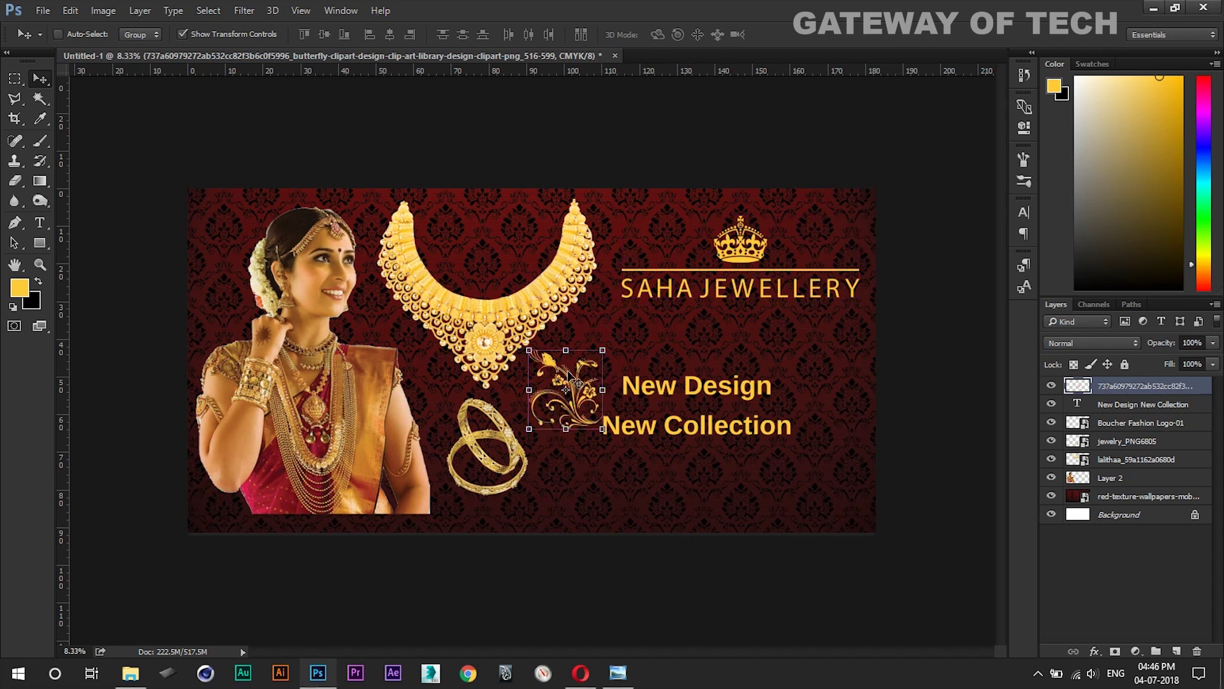
{"action": "left_click_drag", "start_coordinate": [568, 375], "coordinate": [854, 379]}
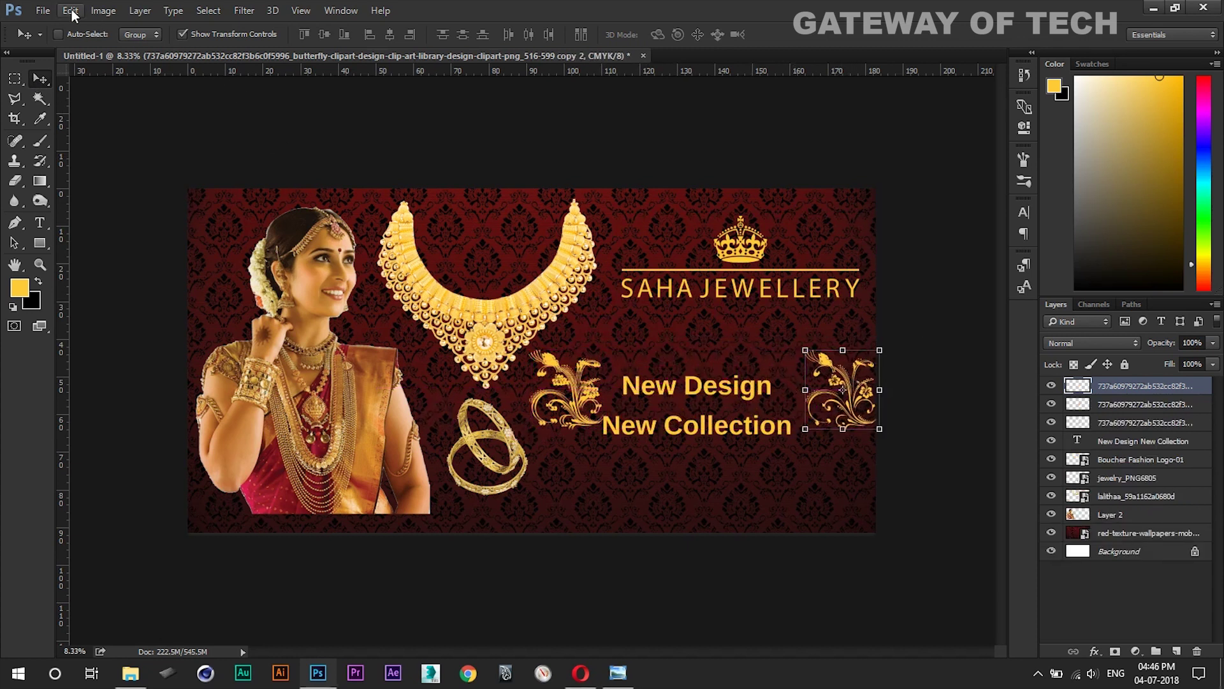
Flip the right ornament horizontally, remove the extra copy, and nudge both ornaments left.
{"action": "left_click", "coordinate": [71, 11]}
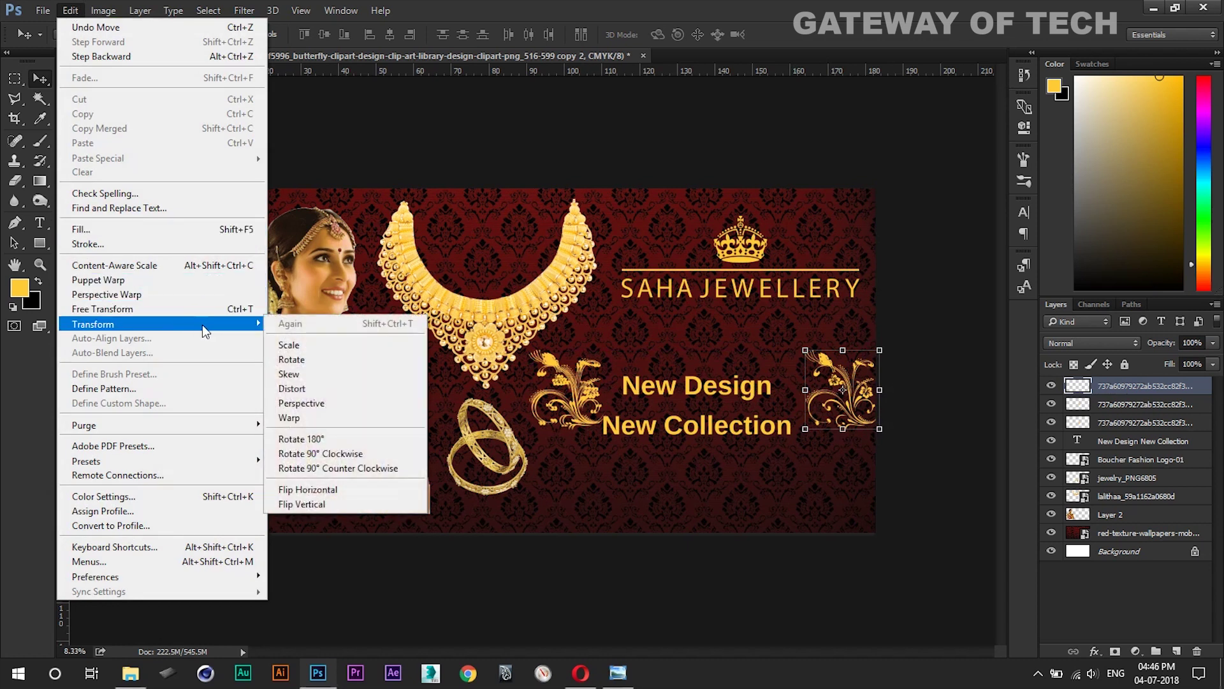
{"action": "left_click", "coordinate": [349, 491]}
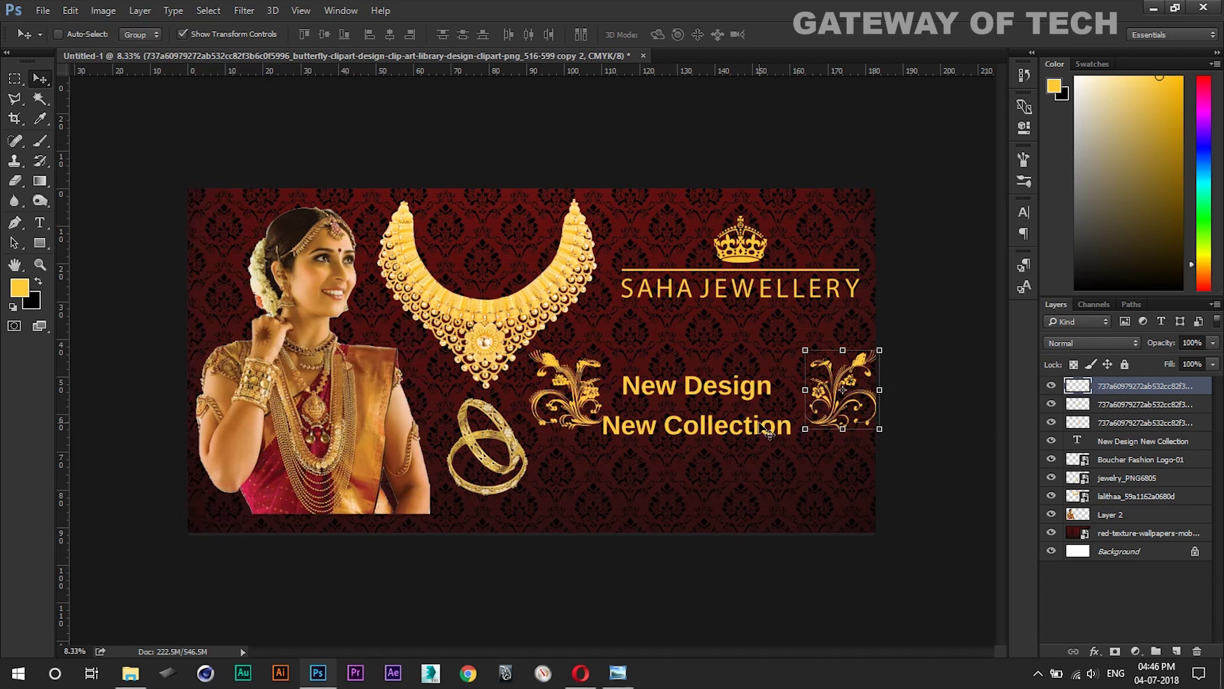
{"action": "left_click", "coordinate": [1127, 404], "text": "ctrl"}
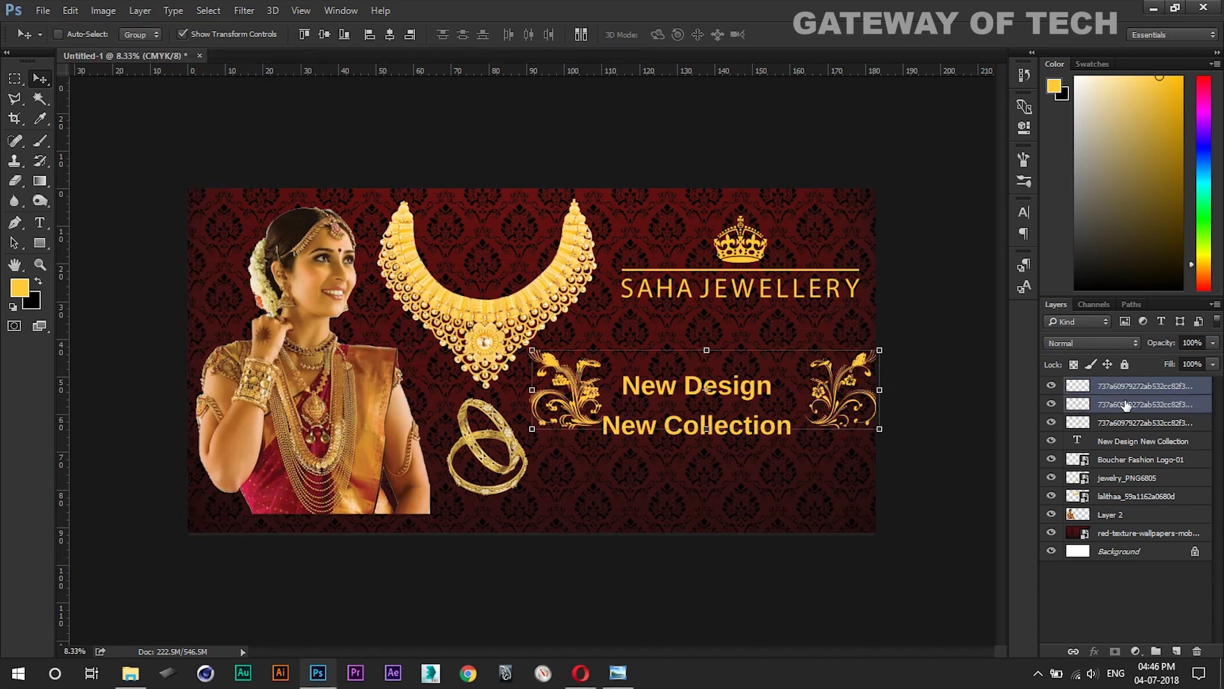
{"action": "key", "text": "ctrl+alt+z"}
{"action": "key", "text": "ctrl+alt+z"}
{"action": "key", "text": "ctrl+alt+z"}
{"action": "key", "text": "ctrl+alt+z"}
{"action": "key", "text": "ctrl+alt+z"}
{"action": "key", "text": "ctrl+alt+z"}
{"action": "key", "text": "ctrl+alt+z"}
{"action": "key", "text": "ctrl+alt+z"}
{"action": "key", "text": "ctrl+alt+z"}
{"action": "key", "text": "ctrl+alt+z"}
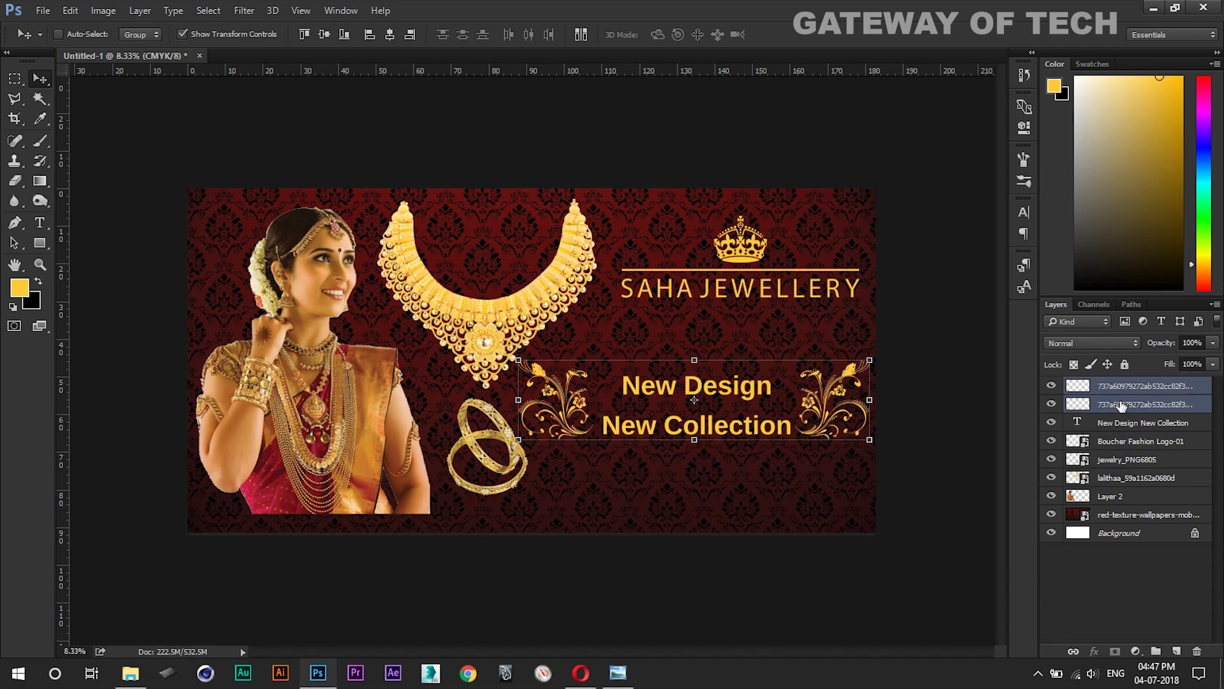
{"action": "key", "text": "ctrl+alt+z"}
{"action": "key", "text": "ctrl+alt+z"}
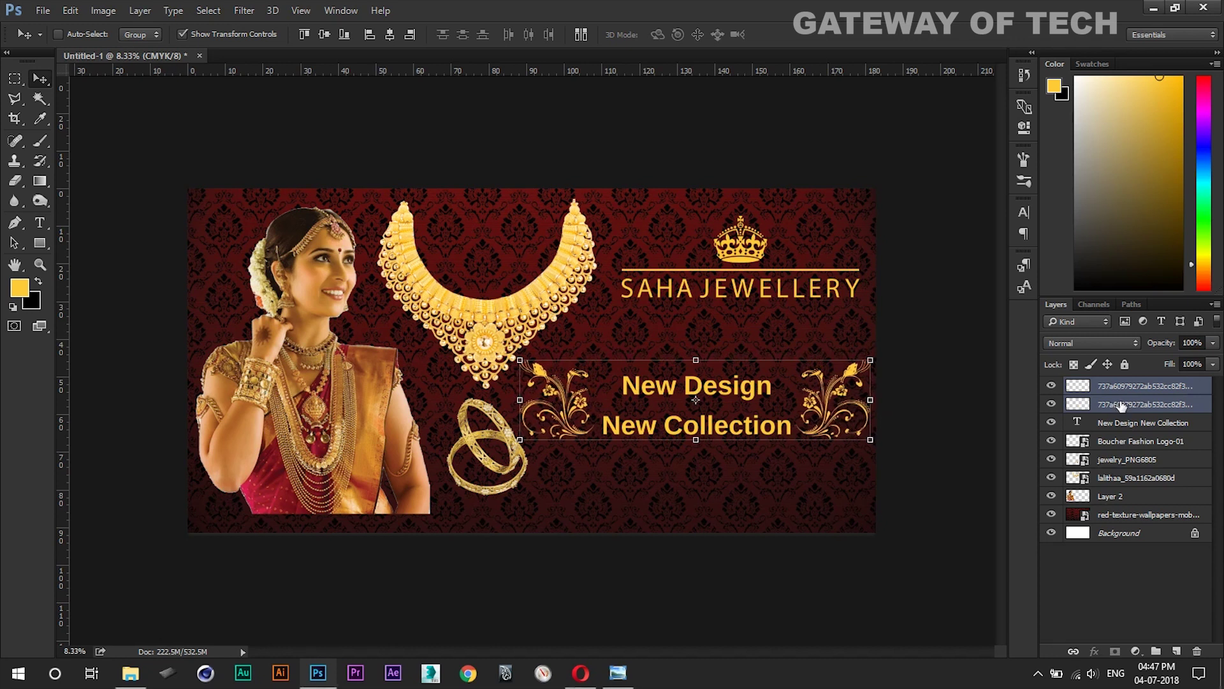
{"action": "key", "text": "ctrl+alt+z"}
{"action": "key", "text": "ctrl+alt+z"}
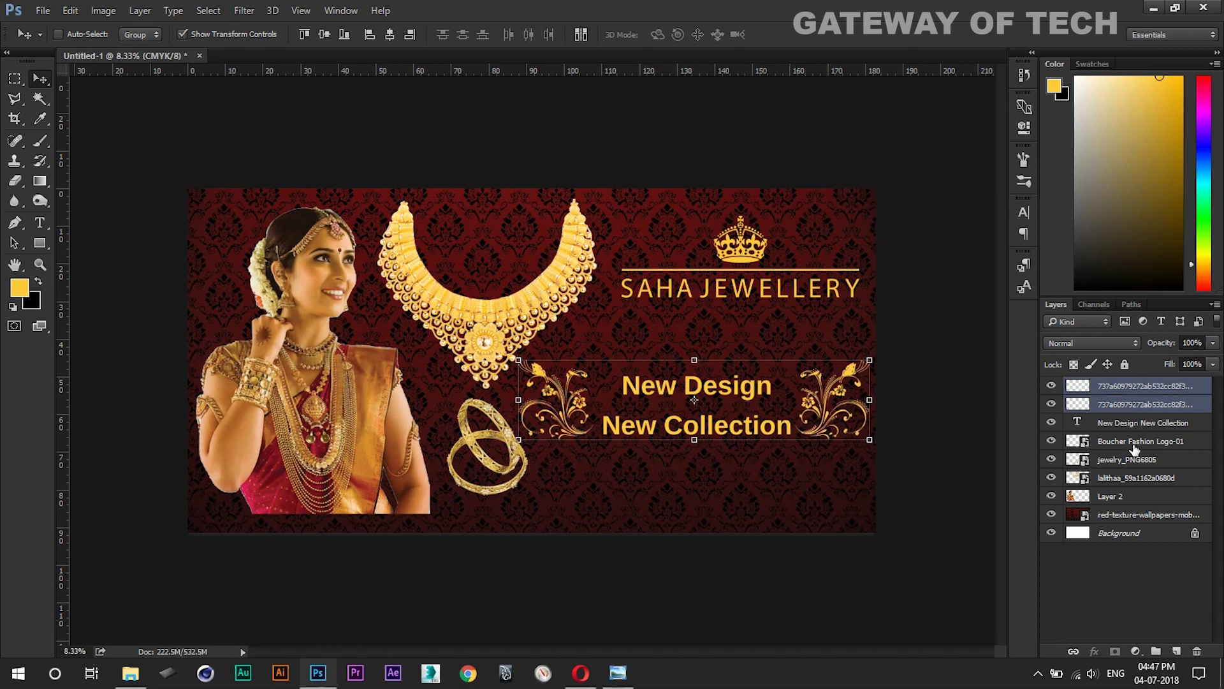
Nudge the necklace and bangles layers left together.
{"action": "left_click", "coordinate": [1135, 441]}
{"action": "left_click", "coordinate": [1132, 463]}
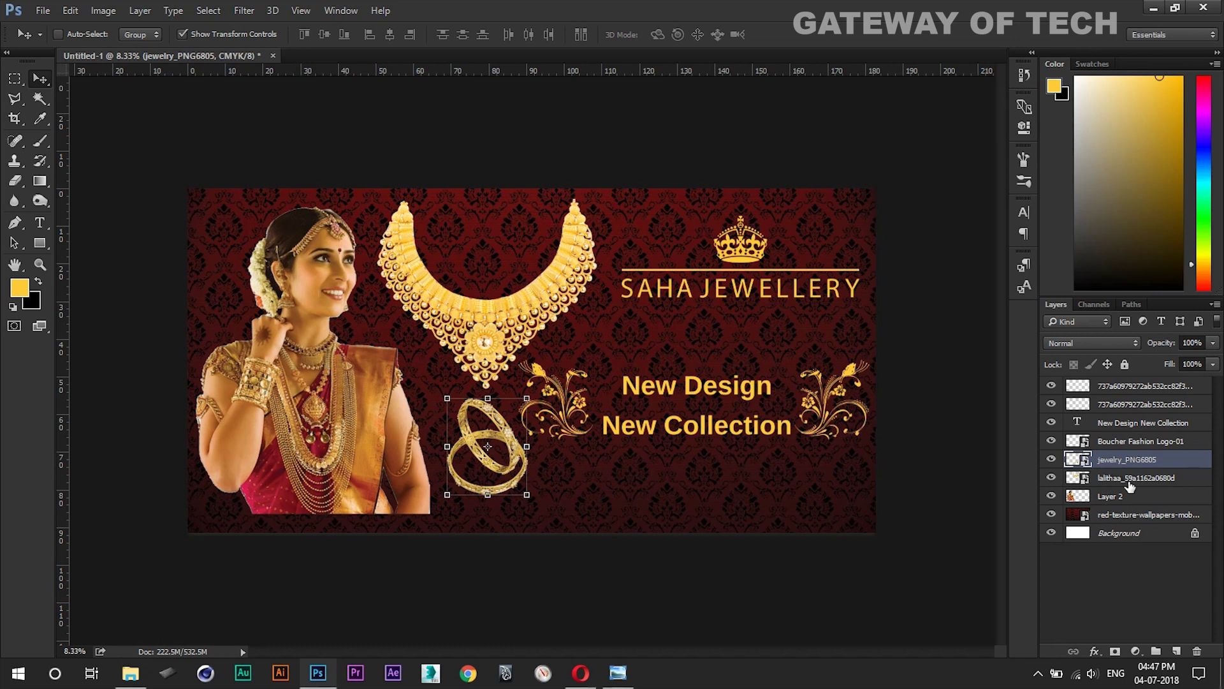
{"action": "key", "text": "shift+Left"}
{"action": "key", "text": "shift+Left"}
{"action": "key", "text": "shift+Left"}
{"action": "key", "text": "shift+Left"}
{"action": "key", "text": "shift+Left"}
{"action": "key", "text": "shift+Left"}
{"action": "key", "text": "shift+Left"}
{"action": "key", "text": "shift+Left"}
{"action": "key", "text": "shift+Left"}
{"action": "key", "text": "shift+Left"}
{"action": "key", "text": "shift+Left"}
{"action": "key", "text": "shift+Left"}
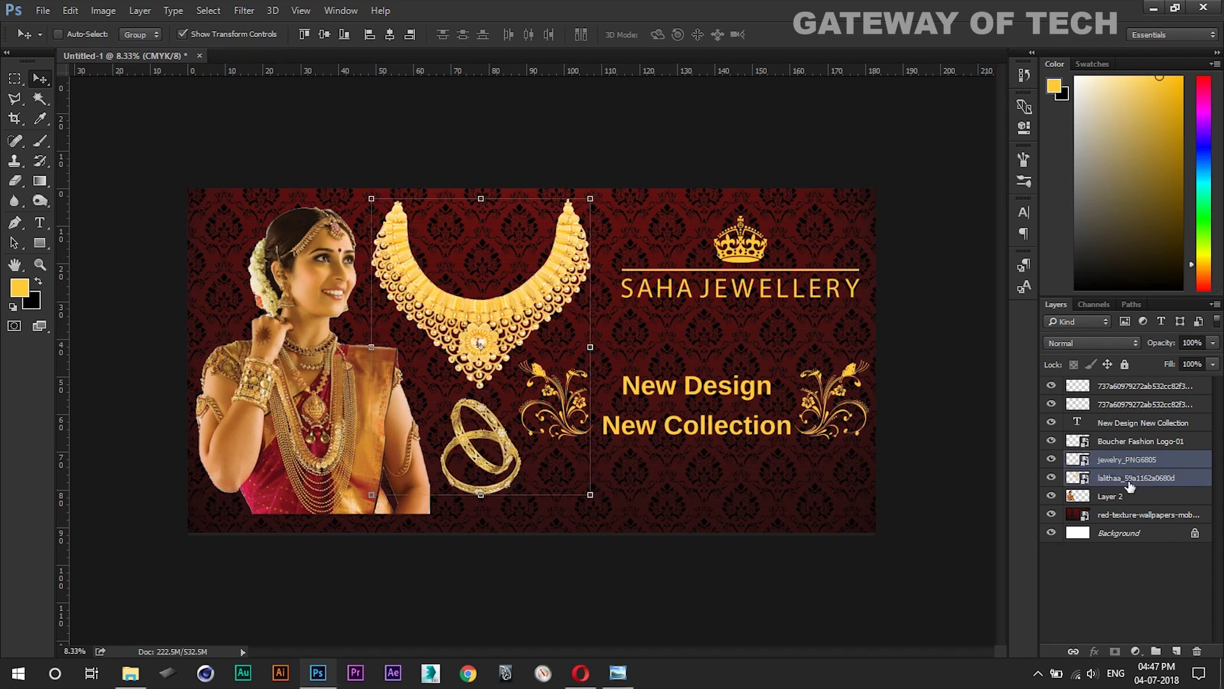
{"action": "key", "text": "shift+Left"}
{"action": "key", "text": "shift+Left"}
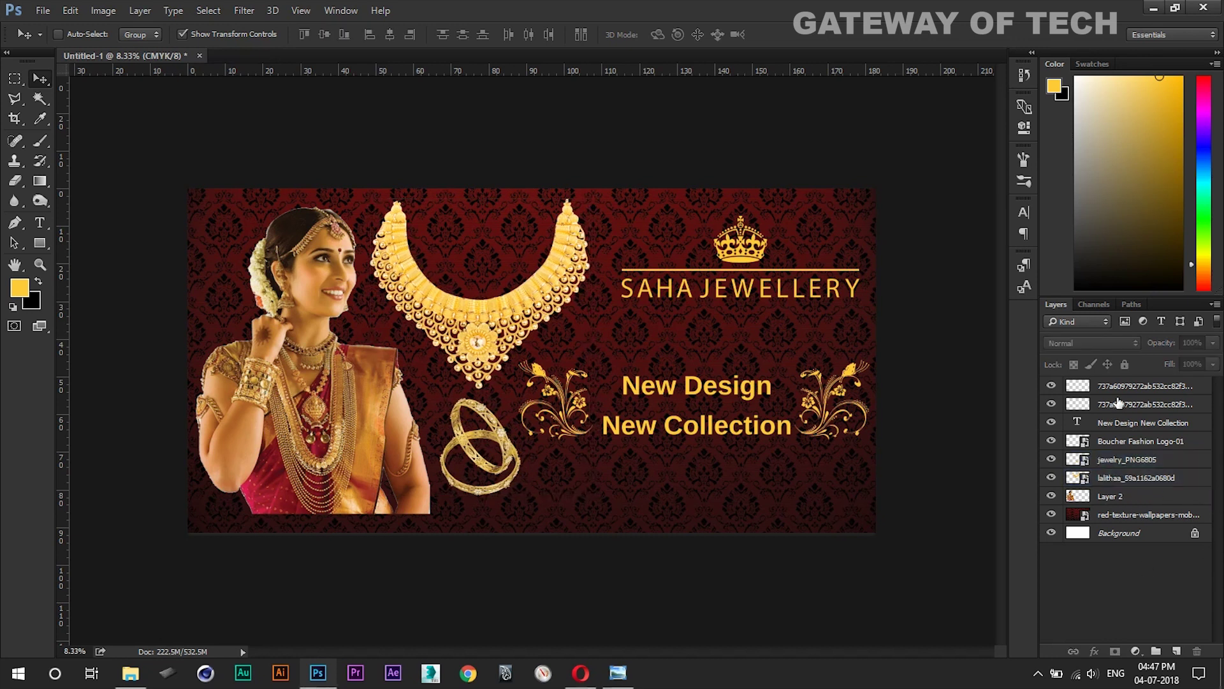
Nudge the ornaments and tagline text left, then the text a little further.
{"action": "left_click", "coordinate": [1122, 387]}
{"action": "left_click", "coordinate": [1131, 424], "text": "shift"}
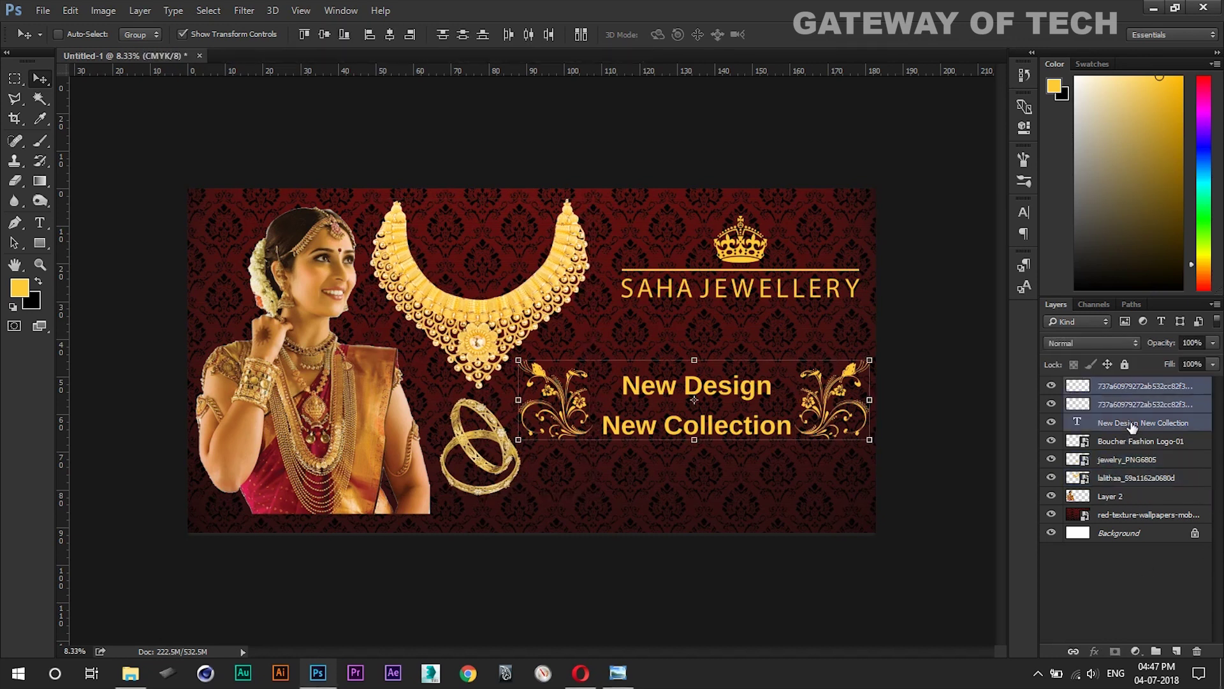
{"action": "key", "text": "shift+Left"}
{"action": "key", "text": "shift+Left"}
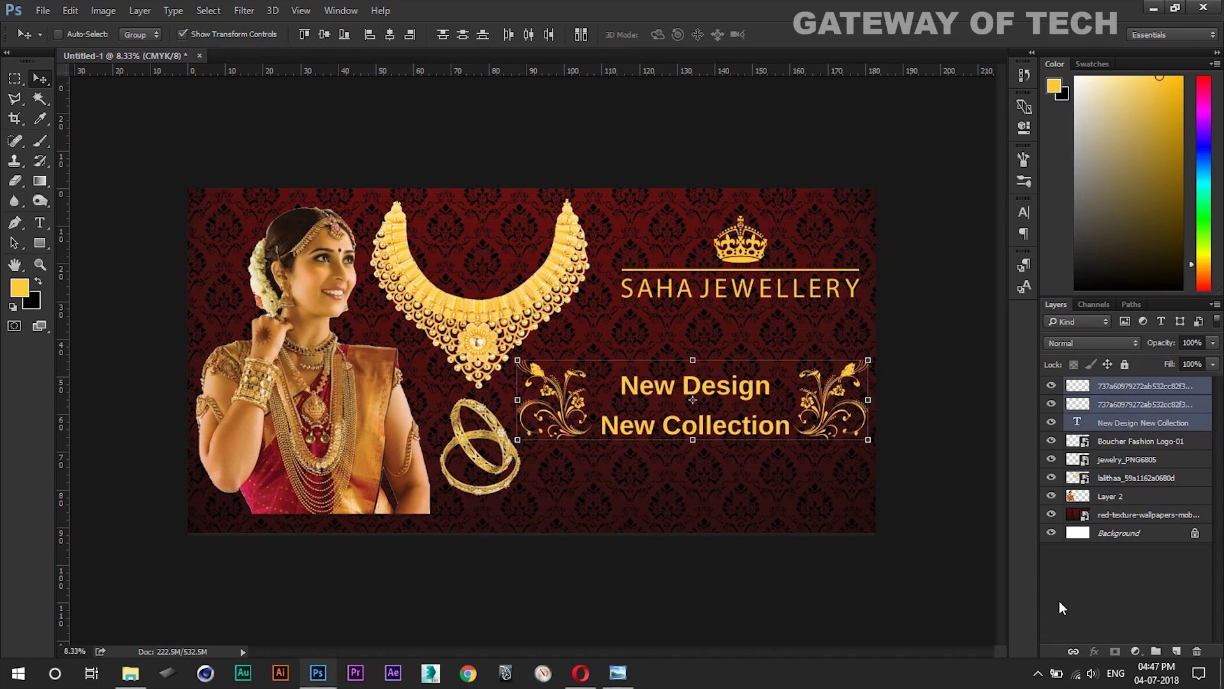
{"action": "left_click", "coordinate": [1133, 425]}
{"action": "key", "text": "shift+Left"}
{"action": "key", "text": "shift+Left"}
{"action": "key", "text": "shift+Left"}
{"action": "key", "text": "shift+Left"}
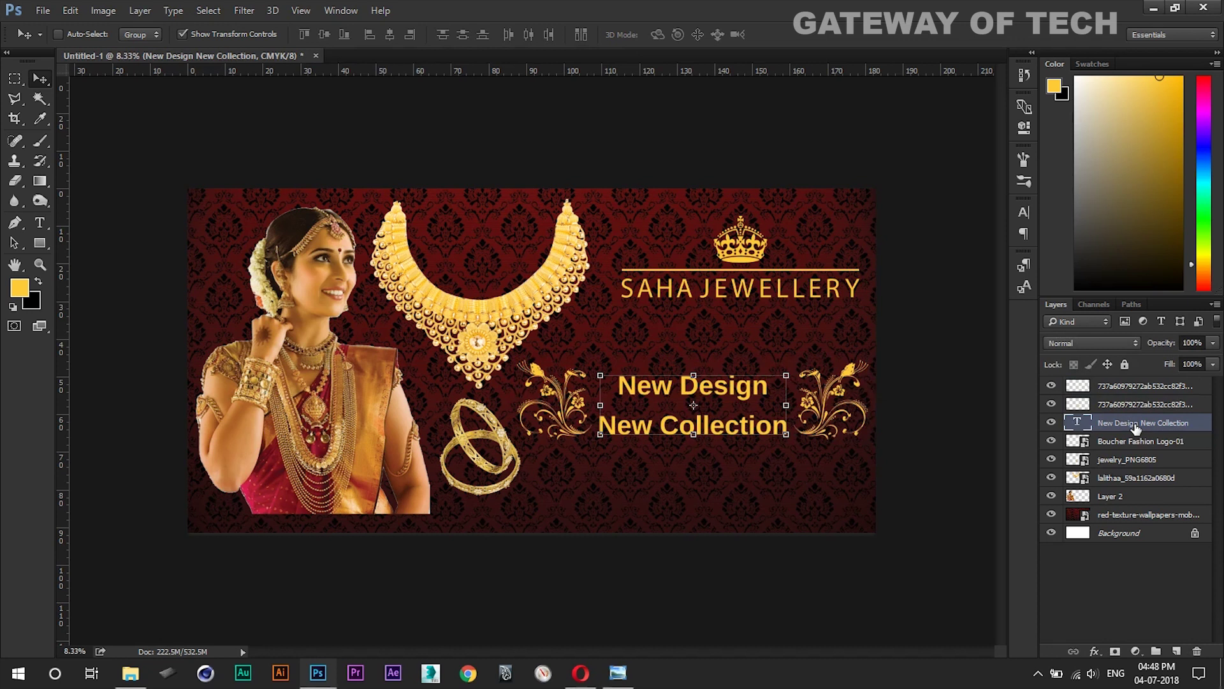
{"action": "left_click", "coordinate": [1156, 588]}
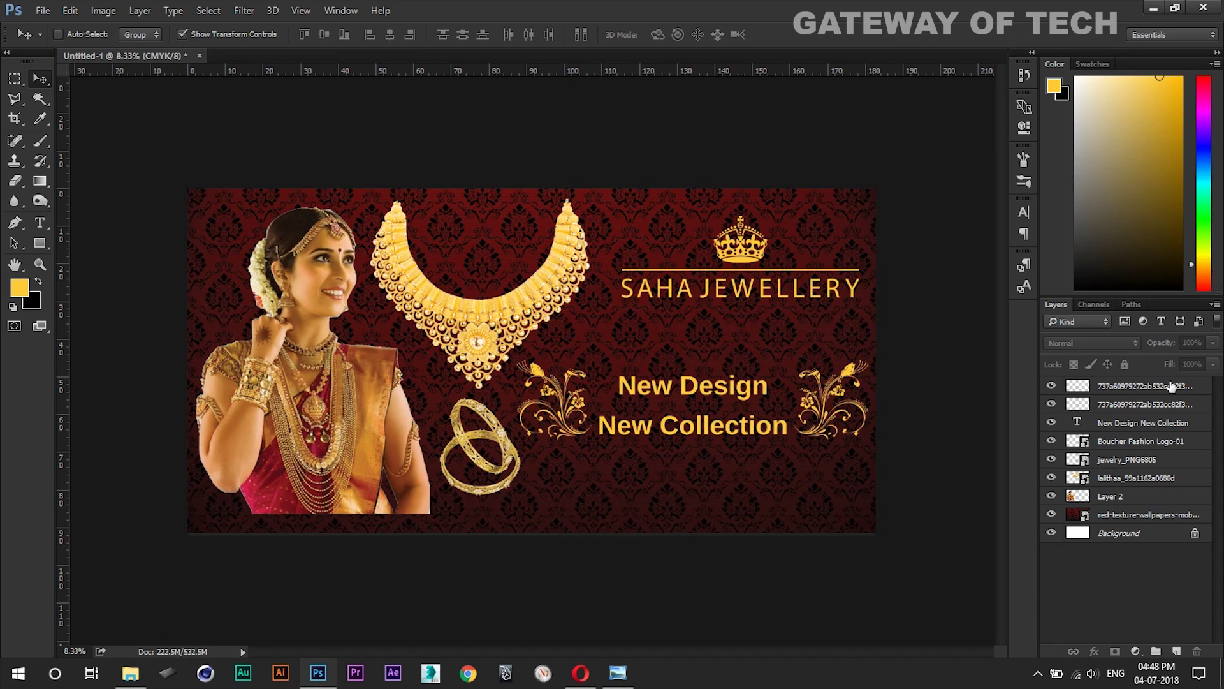
Give the right ornament a black drop shadow: opacity 50%, spread 11, size 76.
{"action": "left_click", "coordinate": [1170, 387]}
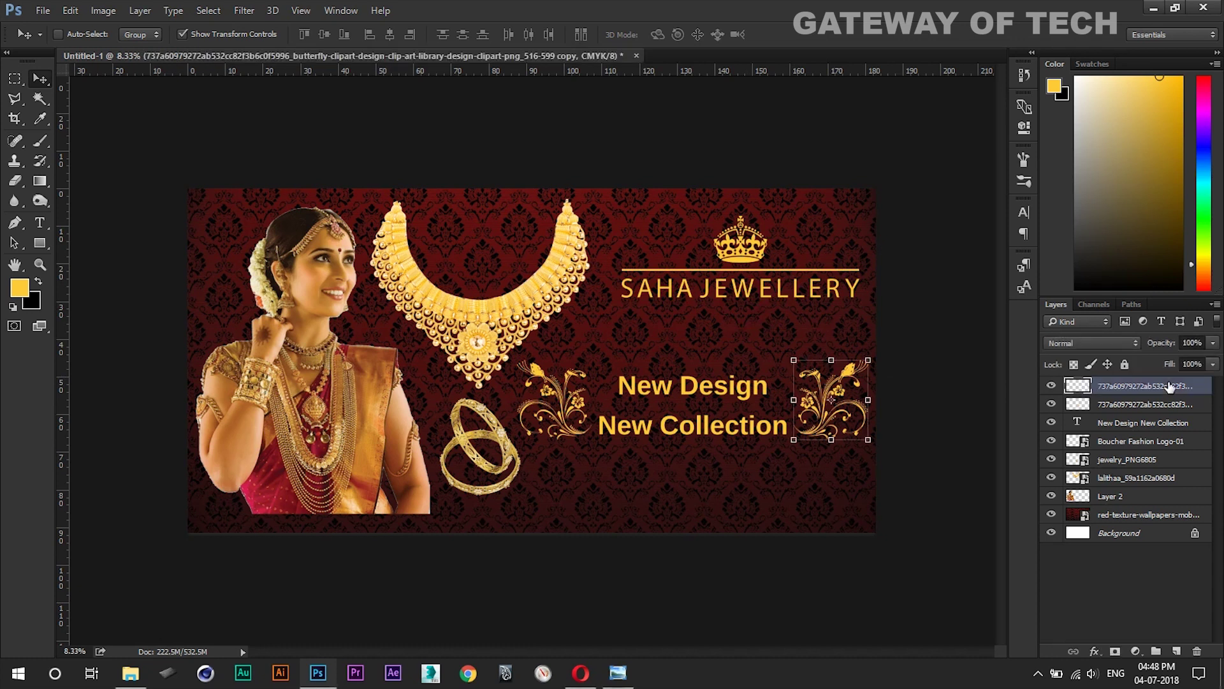
{"action": "right_click", "coordinate": [1171, 387]}
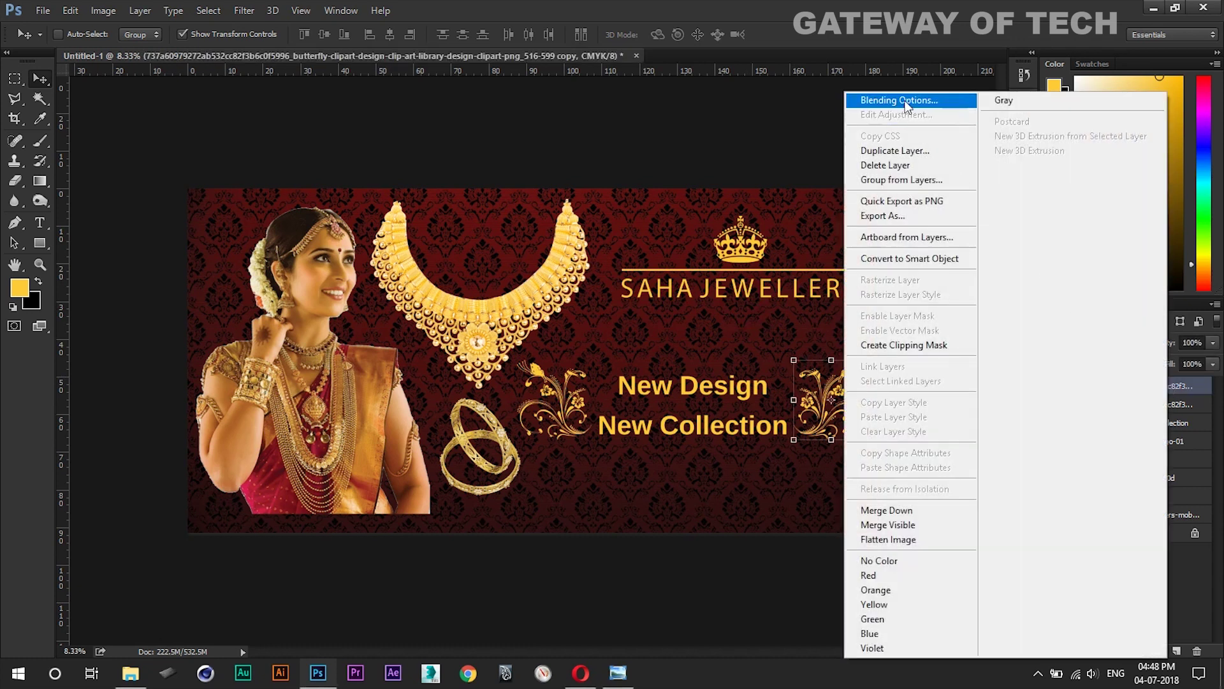
{"action": "left_click", "coordinate": [905, 102]}
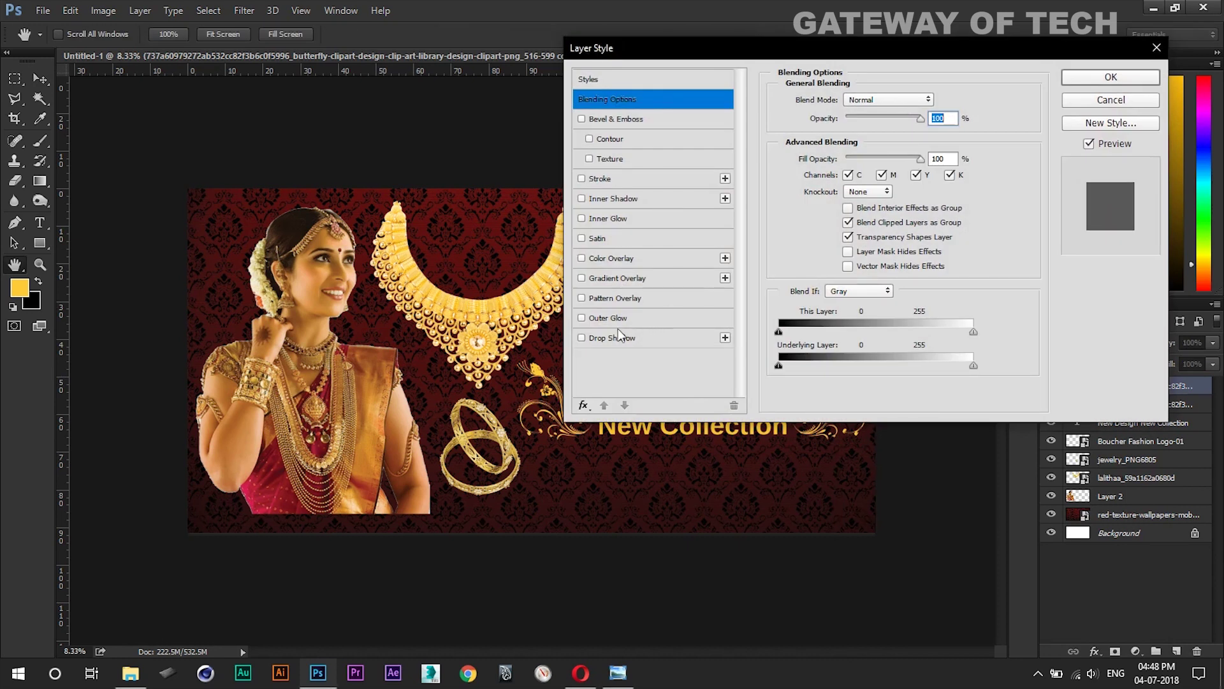
{"action": "left_click", "coordinate": [609, 339]}
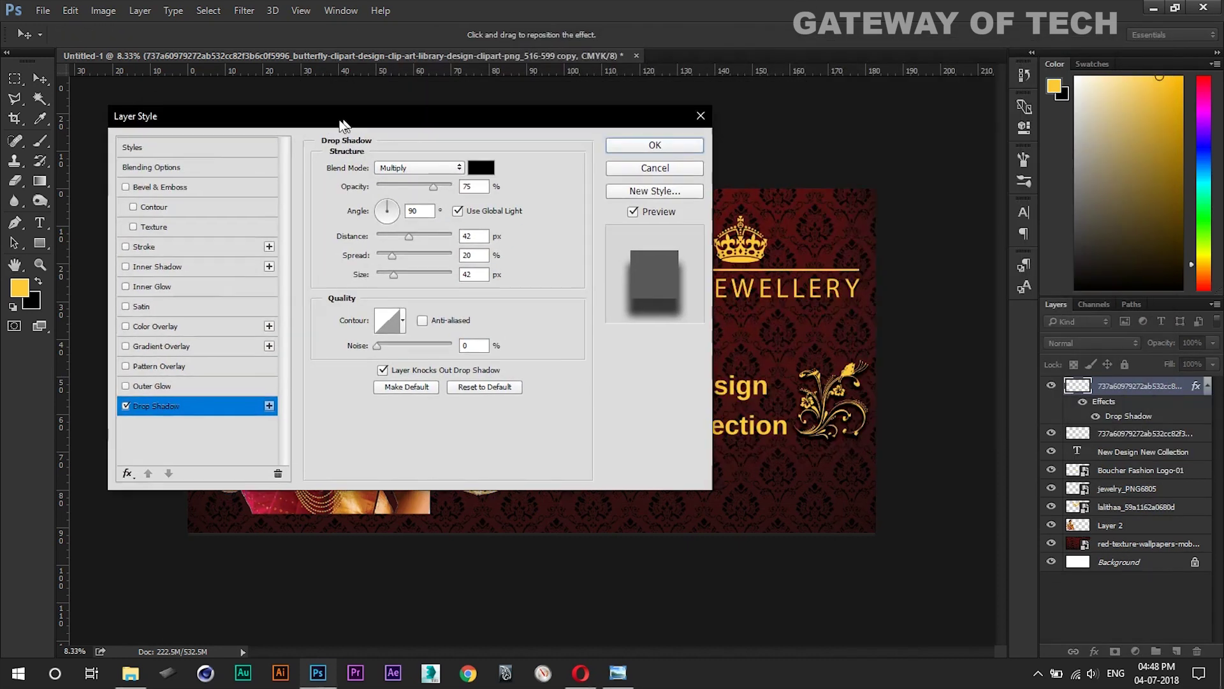
{"action": "left_click_drag", "start_coordinate": [802, 56], "coordinate": [318, 133]}
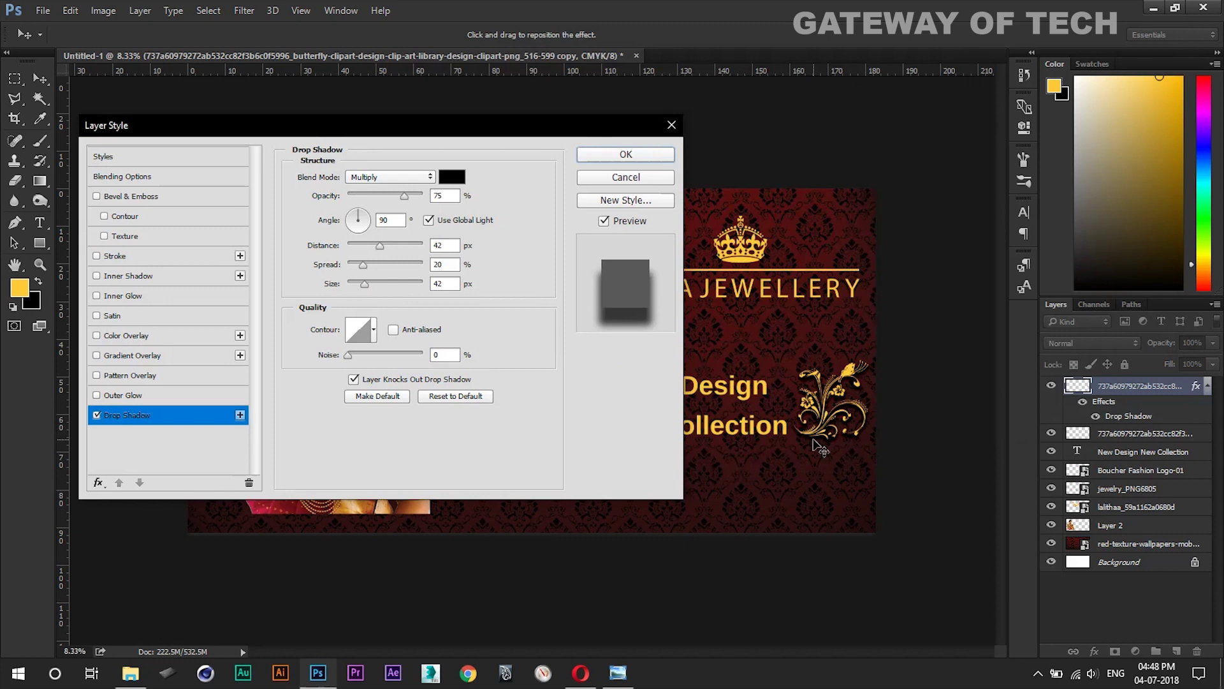
{"action": "left_click_drag", "start_coordinate": [400, 203], "coordinate": [392, 203]}
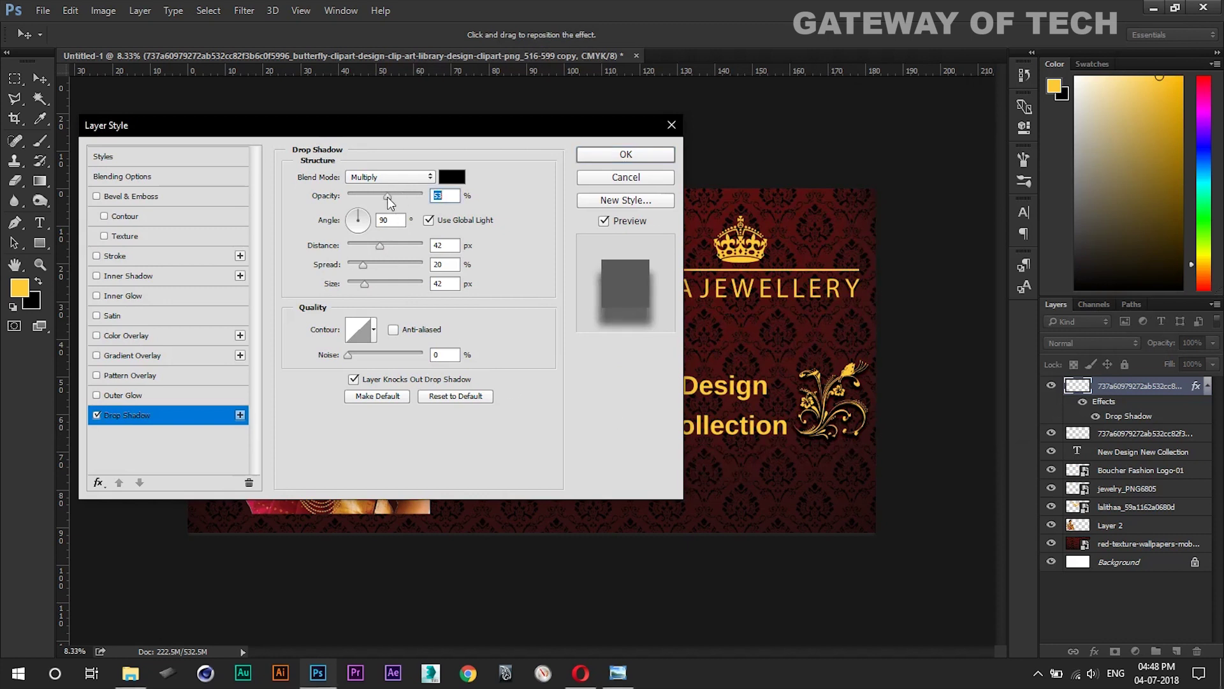
{"action": "mouse_move", "coordinate": [365, 283]}
{"action": "left_mouse_down"}
{"action": "mouse_move", "coordinate": [394, 283]}
{"action": "mouse_move", "coordinate": [366, 290]}
{"action": "mouse_move", "coordinate": [382, 293]}
{"action": "mouse_move", "coordinate": [354, 267]}
{"action": "left_mouse_up"}
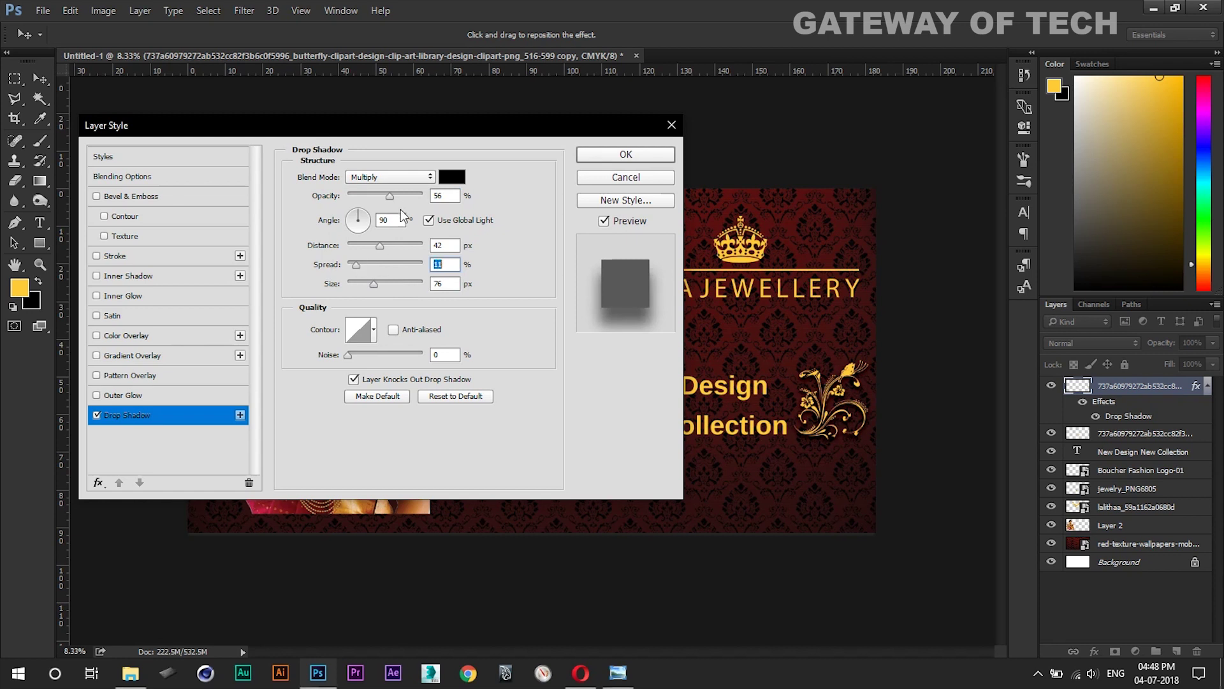
{"action": "left_click", "coordinate": [430, 197]}
{"action": "key", "text": "Delete"}
{"action": "type", "text": "0"}
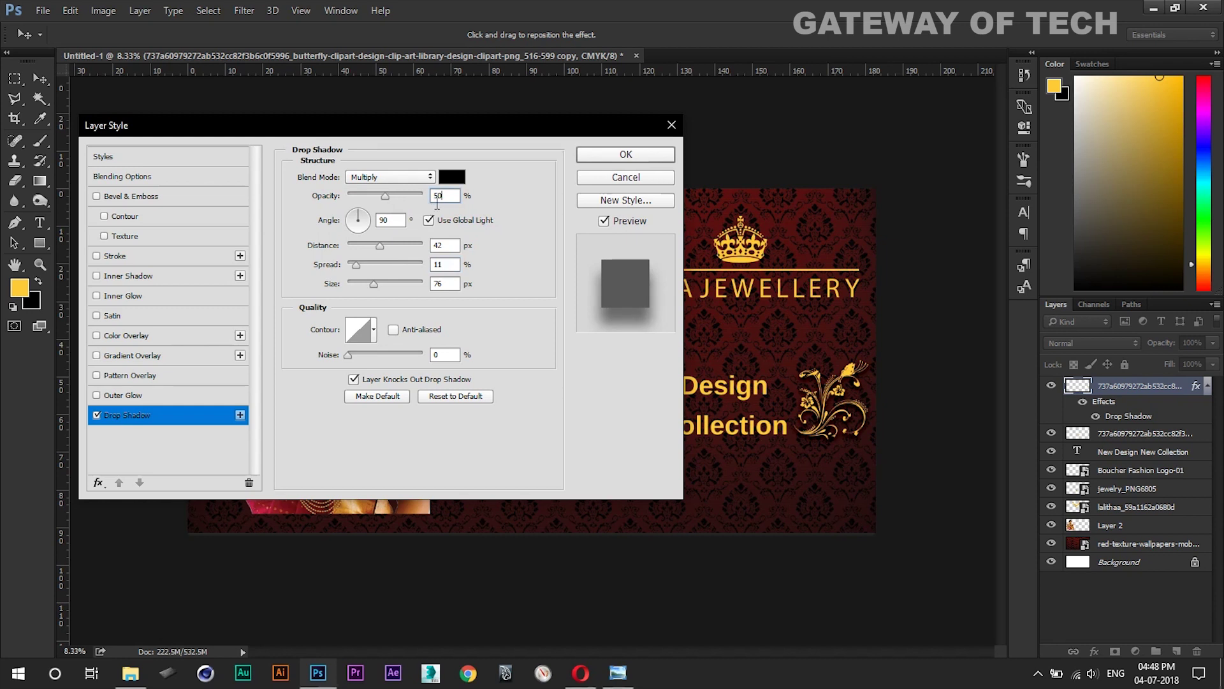
{"action": "left_click", "coordinate": [620, 154]}
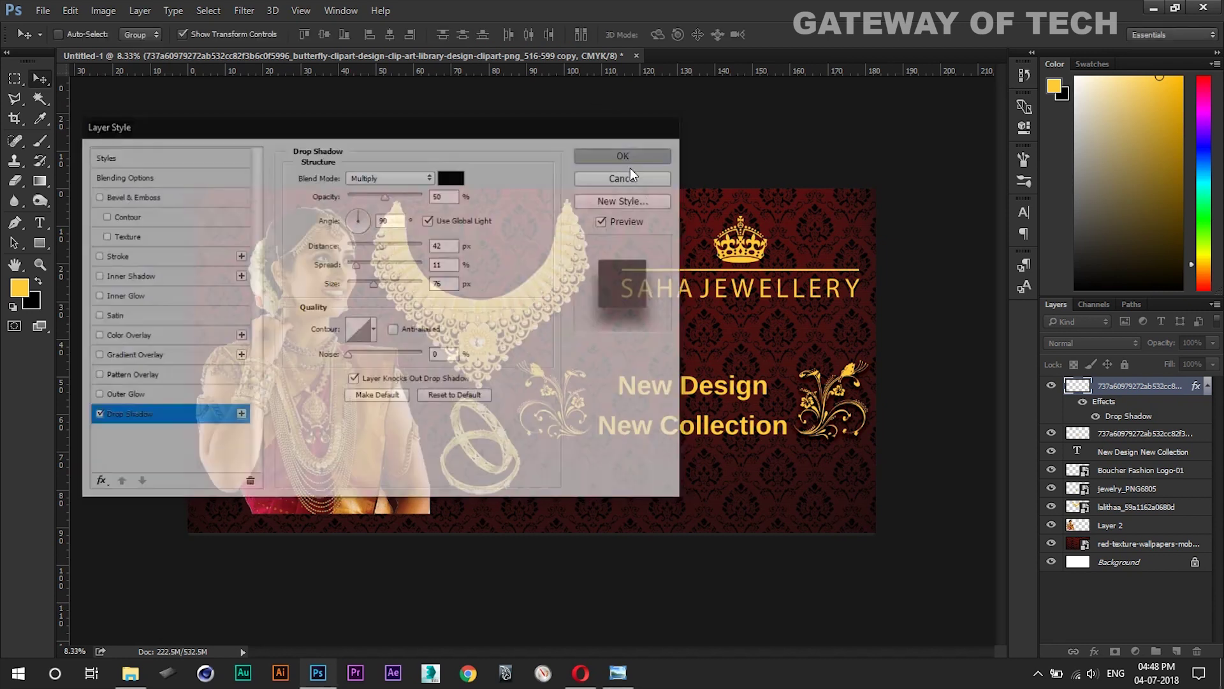
Copy the ornament's drop shadow style and paste it onto the left ornament and tagline text.
{"action": "right_click", "coordinate": [1151, 390]}
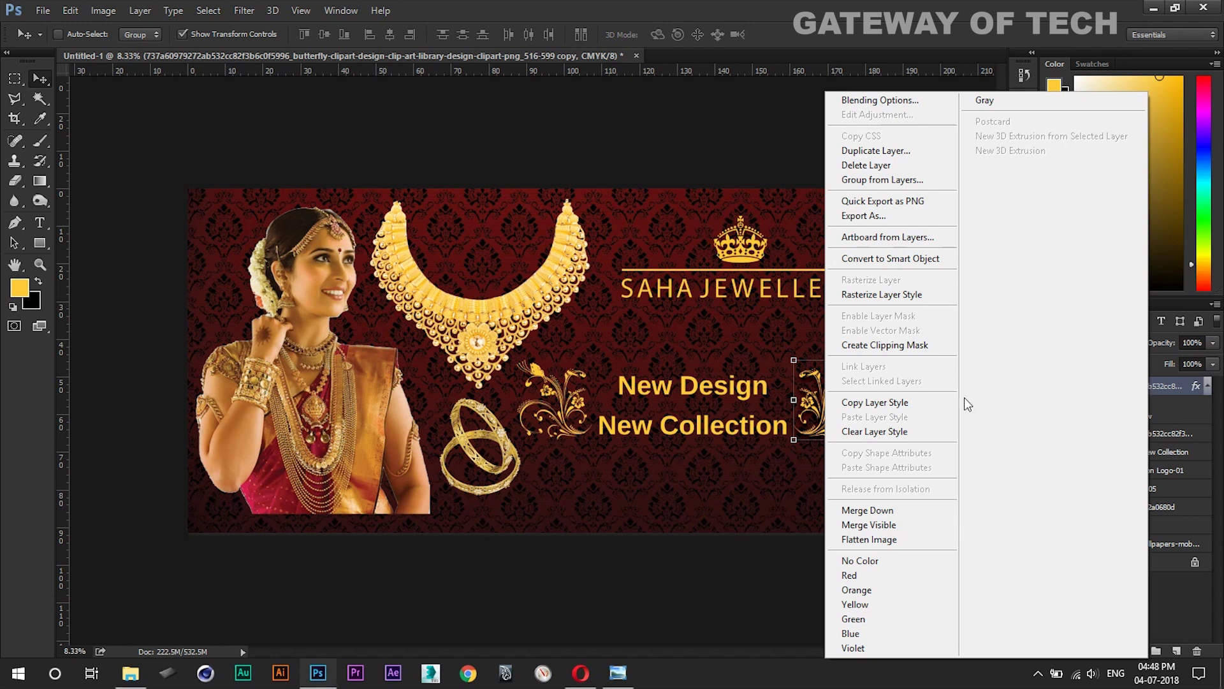
{"action": "left_click", "coordinate": [896, 403]}
{"action": "left_click", "coordinate": [1145, 434]}
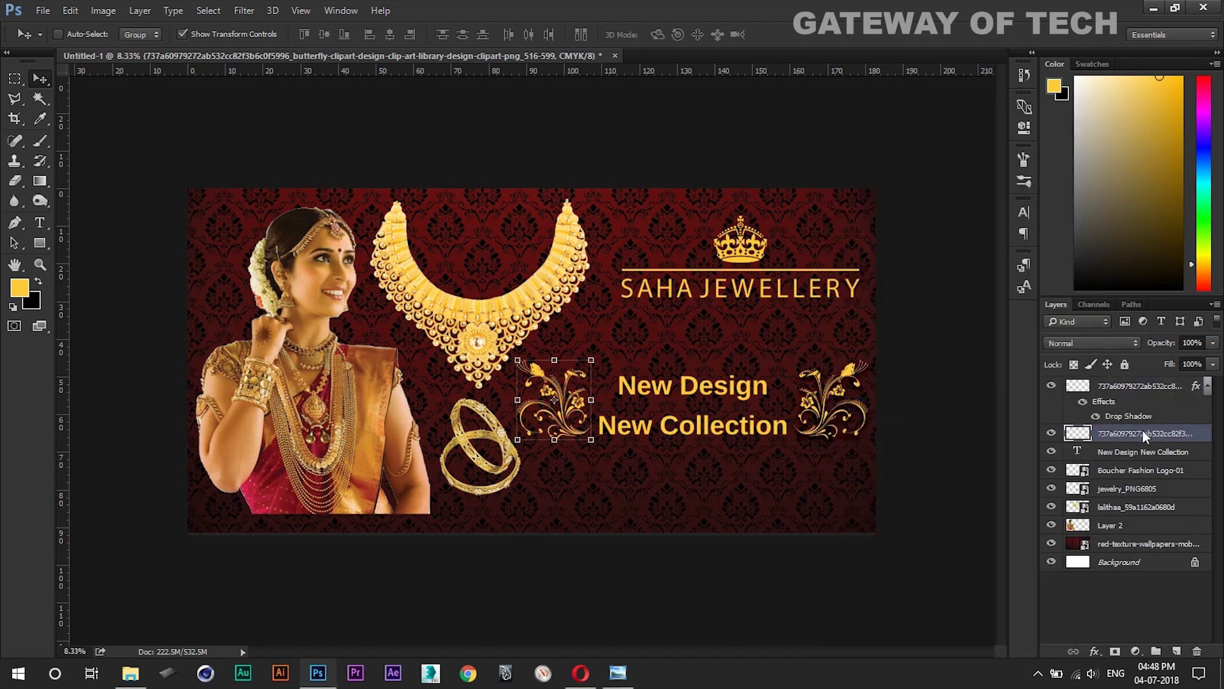
{"action": "right_click", "coordinate": [1143, 437]}
{"action": "left_click", "coordinate": [877, 418]}
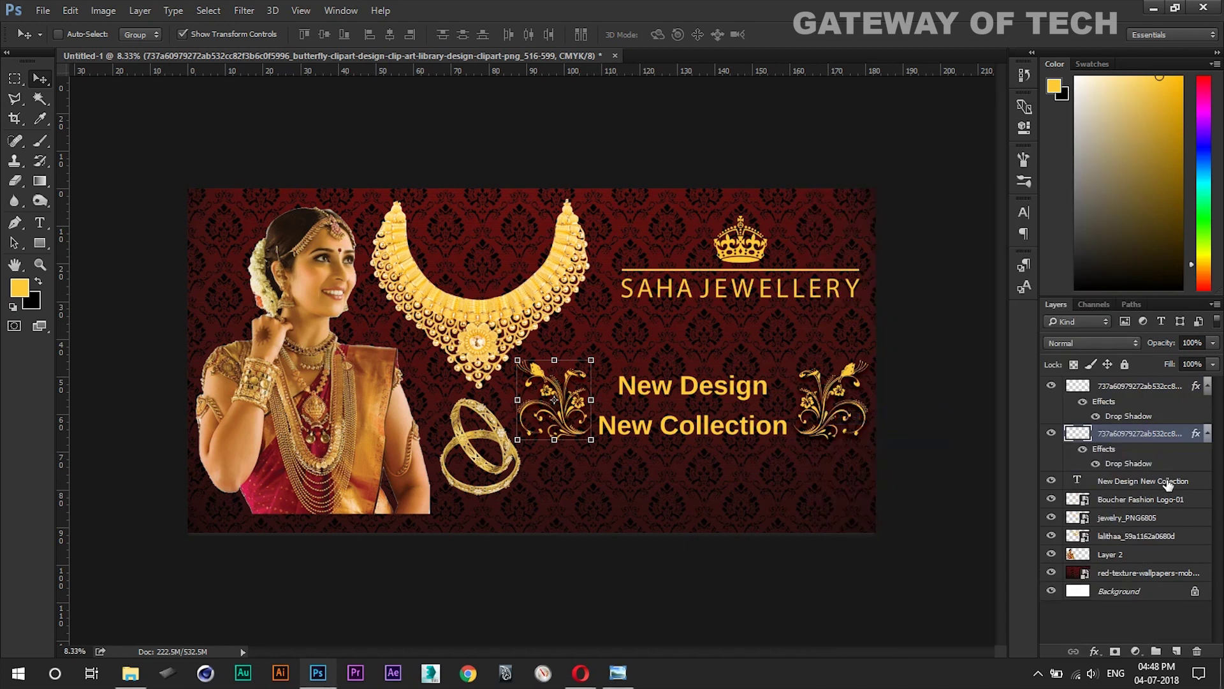
{"action": "left_click", "coordinate": [1159, 483]}
{"action": "right_click", "coordinate": [1159, 482]}
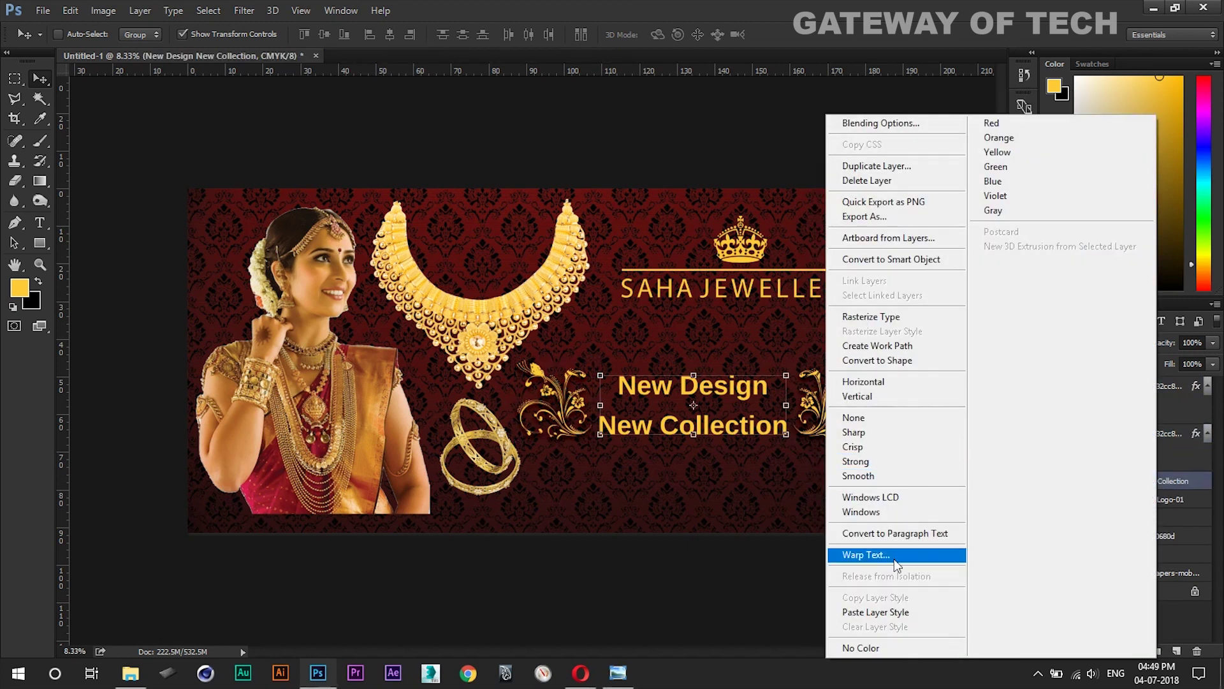
{"action": "left_click", "coordinate": [895, 613]}
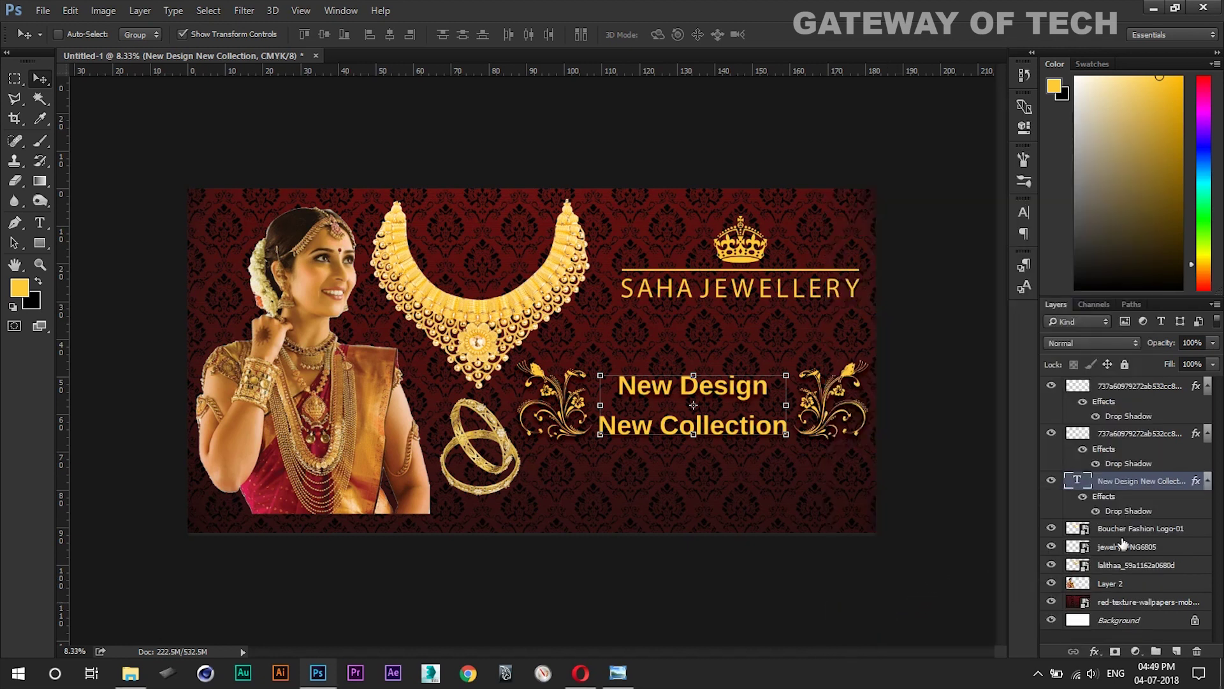
Paste the drop shadow onto the logo, bangles and necklace, then add an empty new layer.
{"action": "left_click", "coordinate": [1137, 528]}
{"action": "right_click", "coordinate": [1137, 528]}
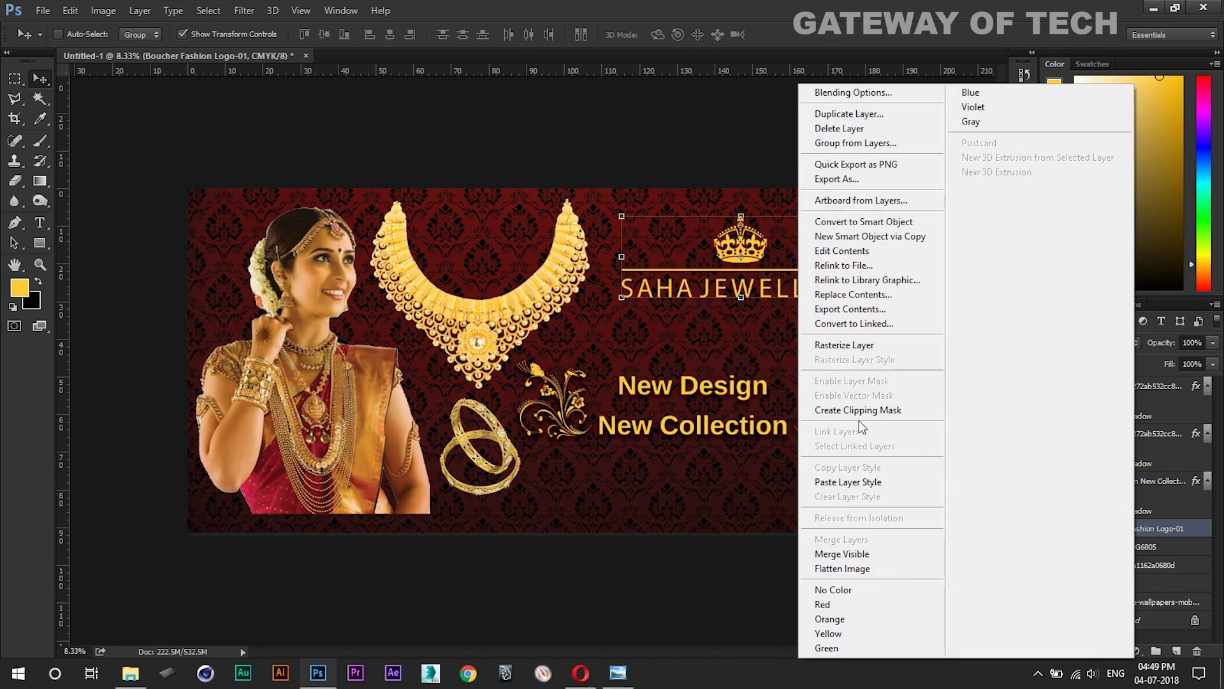
{"action": "left_click", "coordinate": [849, 482]}
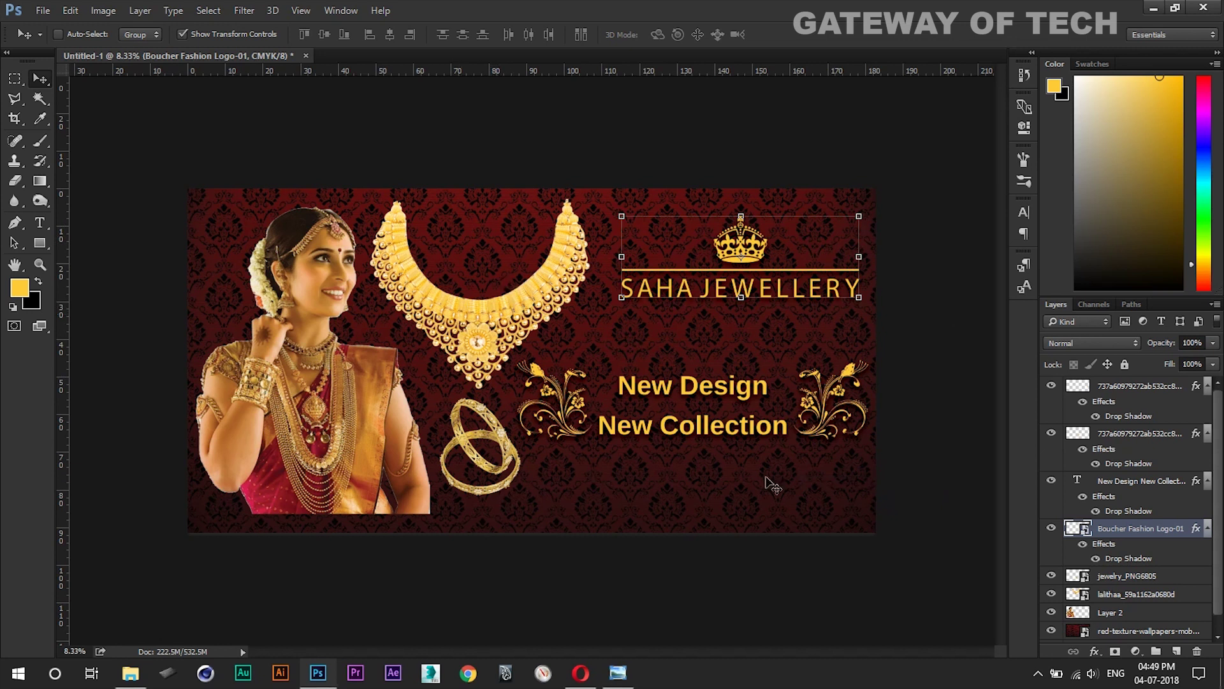
{"action": "scroll", "coordinate": [1127, 564], "scroll_direction": "down", "scroll_amount": 1}
{"action": "left_click", "coordinate": [1126, 564]}
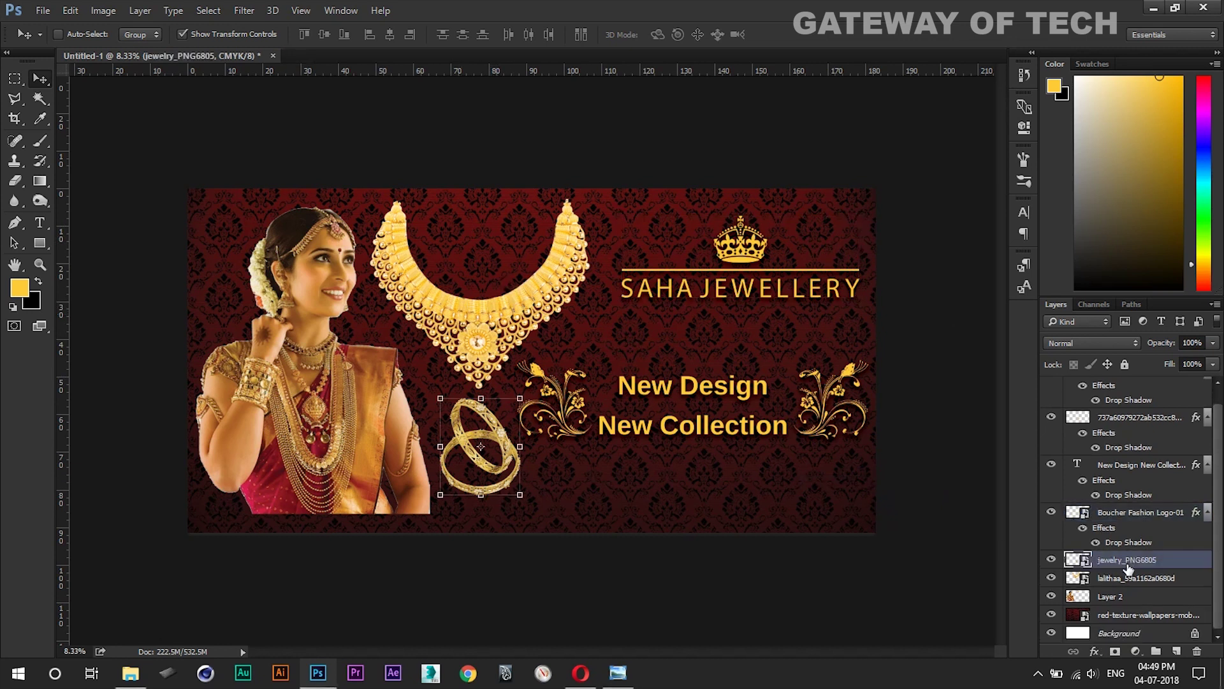
{"action": "right_click", "coordinate": [1127, 566]}
{"action": "left_click", "coordinate": [829, 482]}
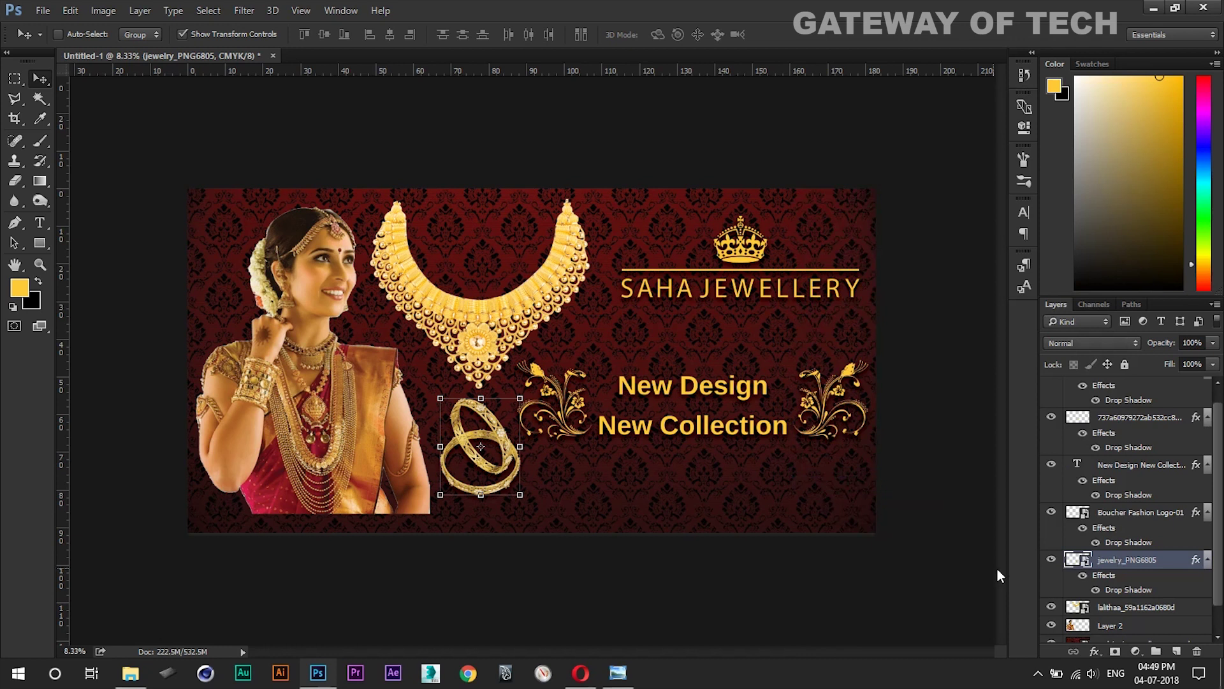
{"action": "double_click", "coordinate": [1148, 608]}
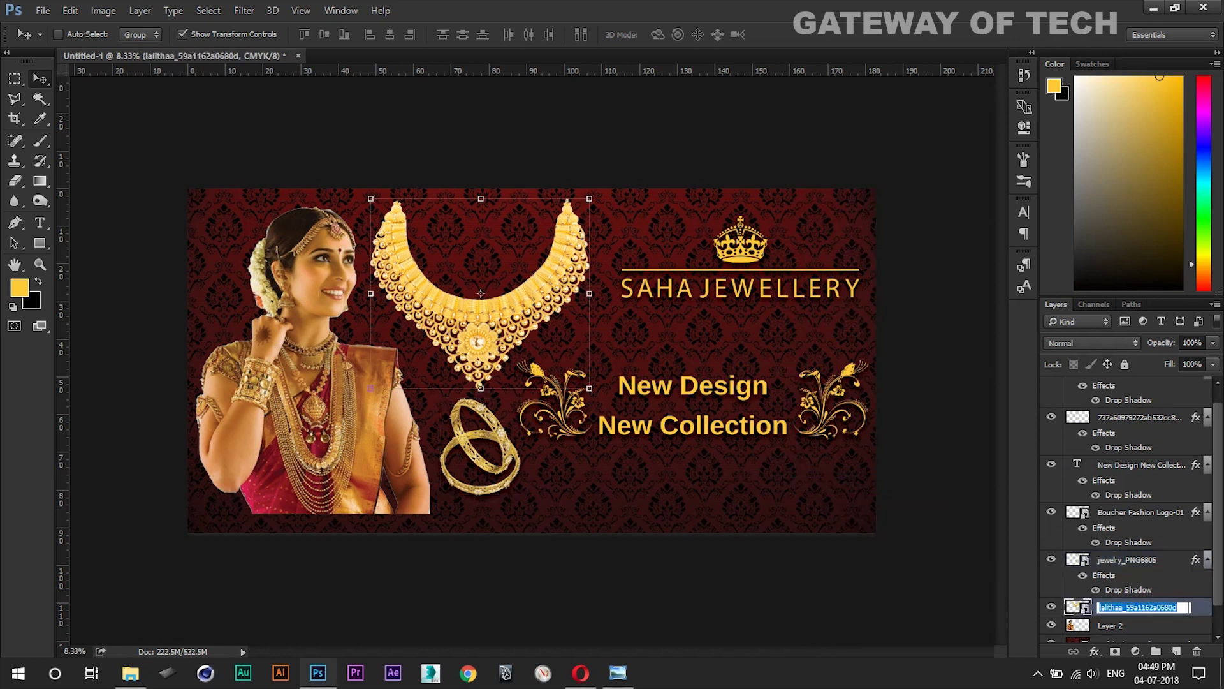
{"action": "key", "text": "Return"}
{"action": "right_click", "coordinate": [1138, 607]}
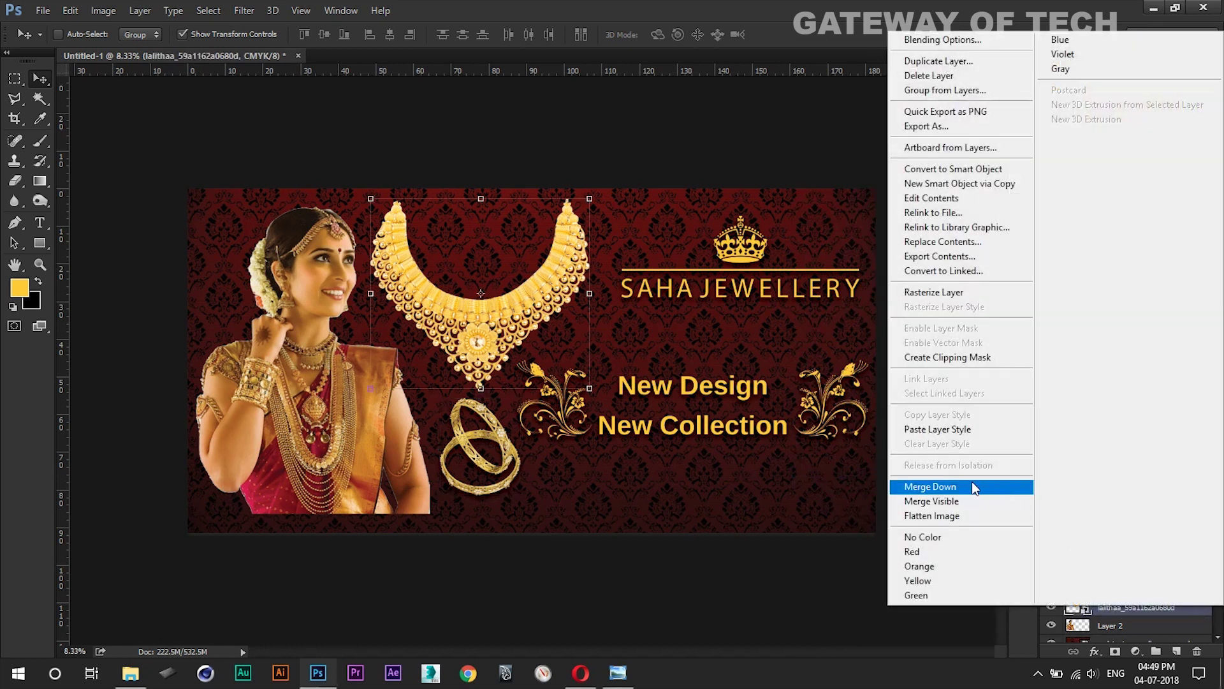
{"action": "left_click", "coordinate": [943, 429]}
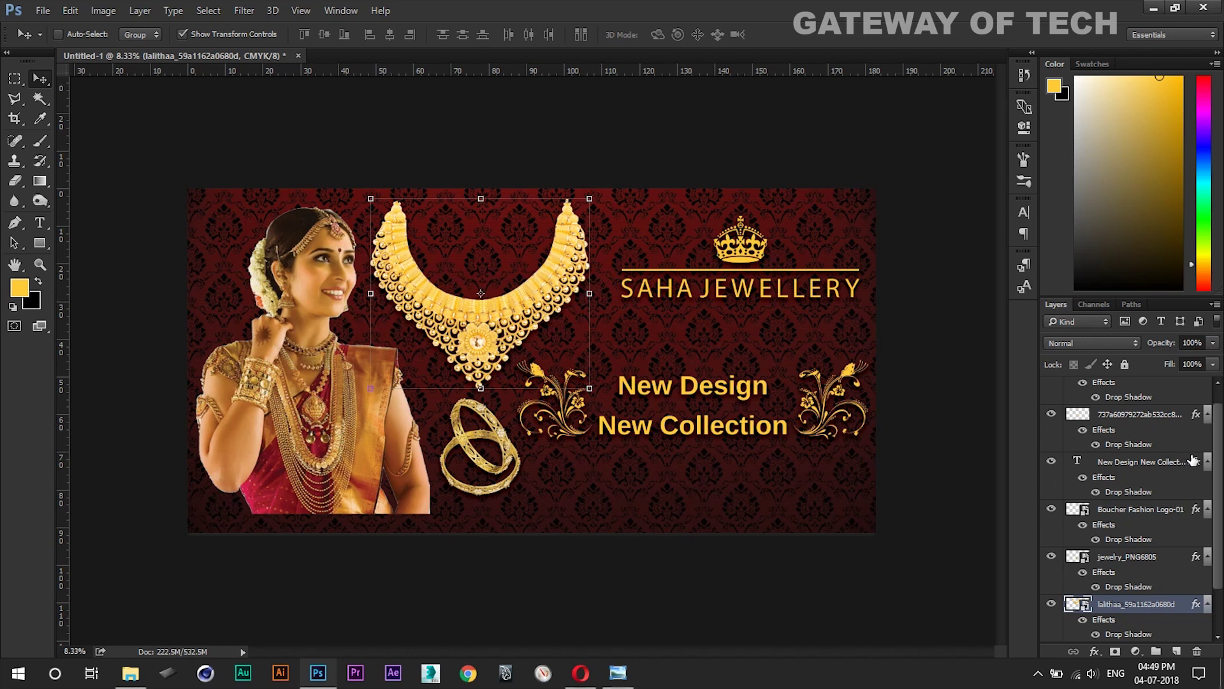
{"action": "scroll", "coordinate": [1218, 472], "scroll_direction": "up", "scroll_amount": 1}
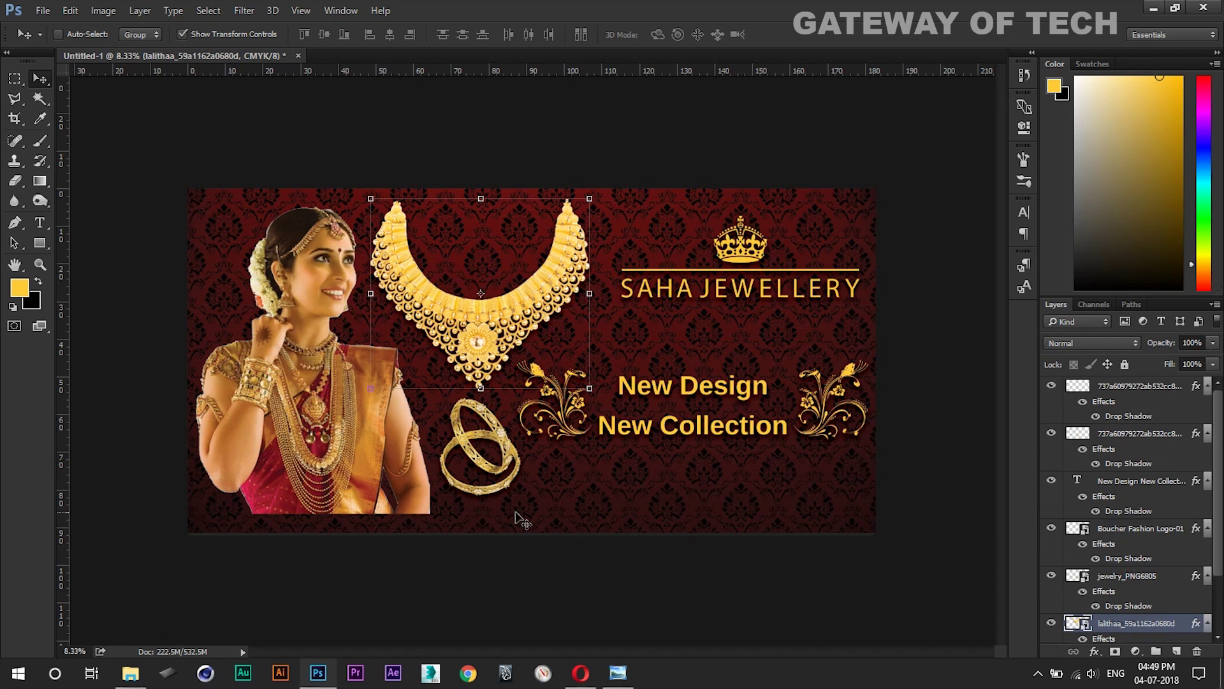
{"action": "left_click", "coordinate": [1176, 652]}
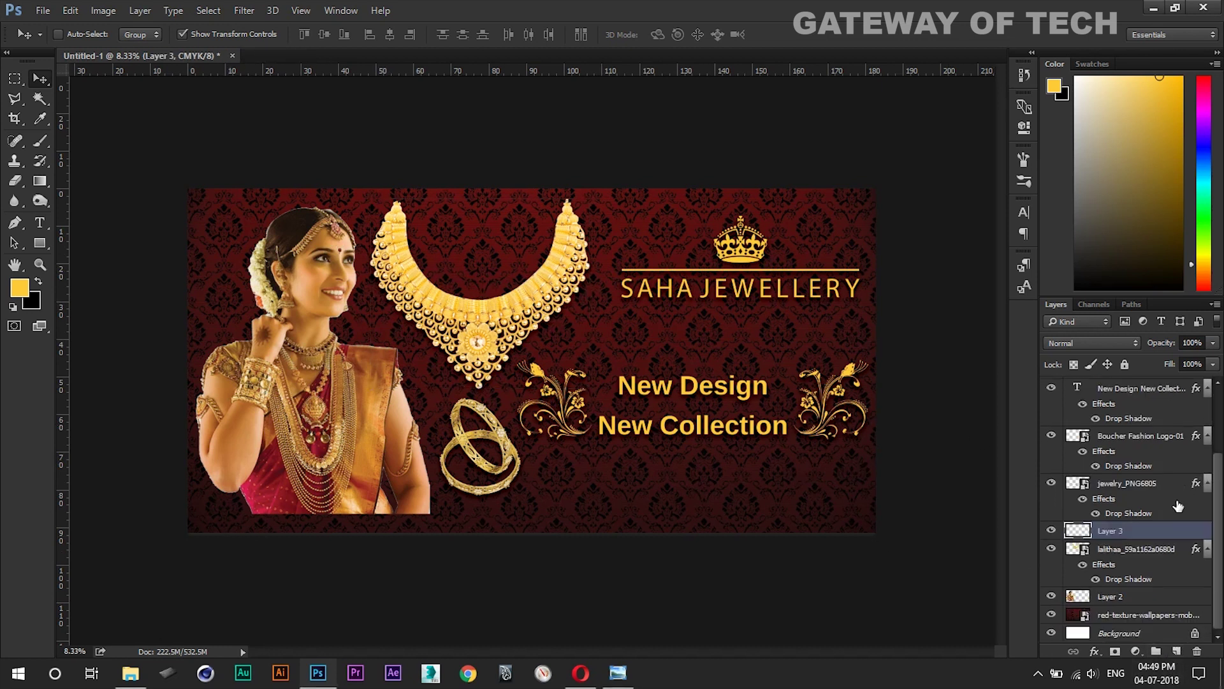
Move the new layer to the top and fill a full-width strip along the bottom edge with yellow.
{"action": "mouse_move", "coordinate": [1135, 531]}
{"action": "left_mouse_down"}
{"action": "mouse_move", "coordinate": [1113, 363]}
{"action": "mouse_move", "coordinate": [1107, 401]}
{"action": "left_mouse_up"}
{"action": "left_click_drag", "start_coordinate": [1110, 483], "coordinate": [1116, 391]}
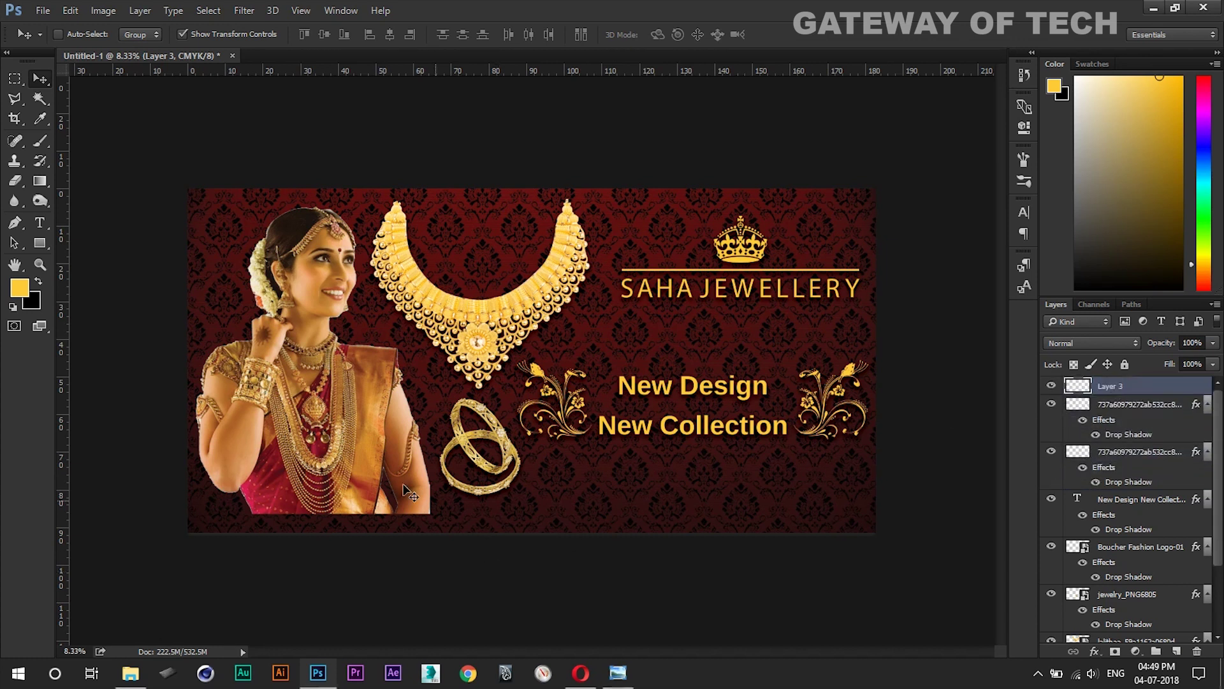
{"action": "left_click", "coordinate": [14, 78]}
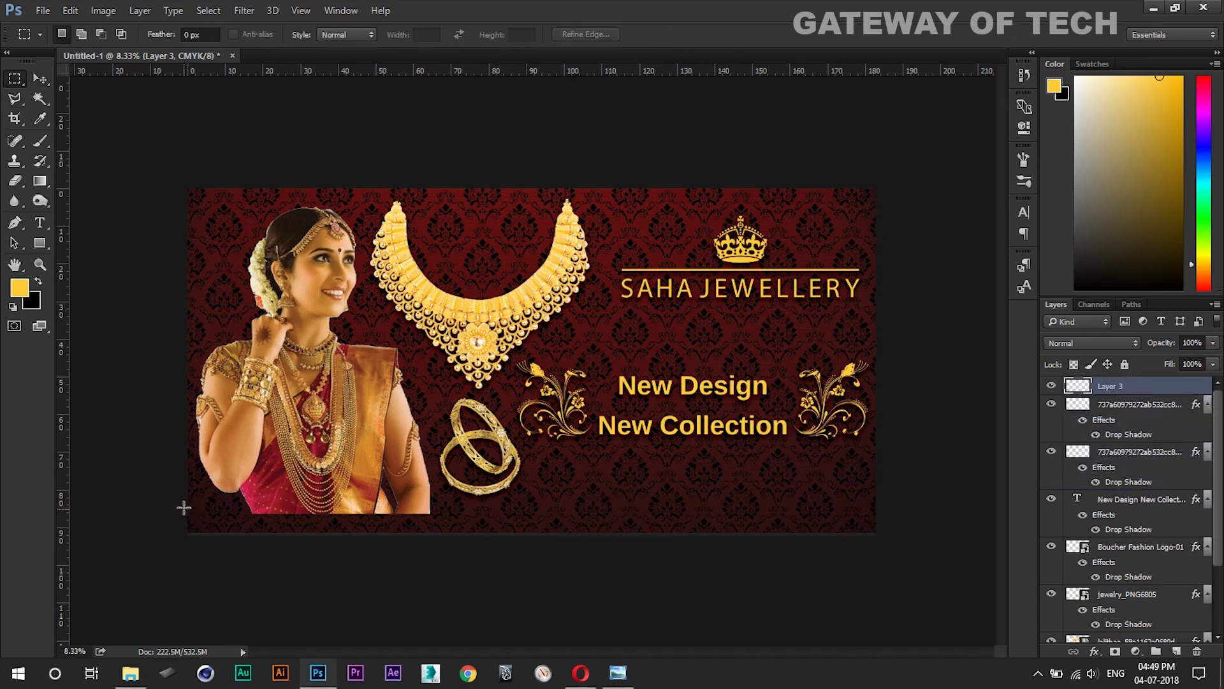
{"action": "left_click_drag", "start_coordinate": [183, 501], "coordinate": [884, 557]}
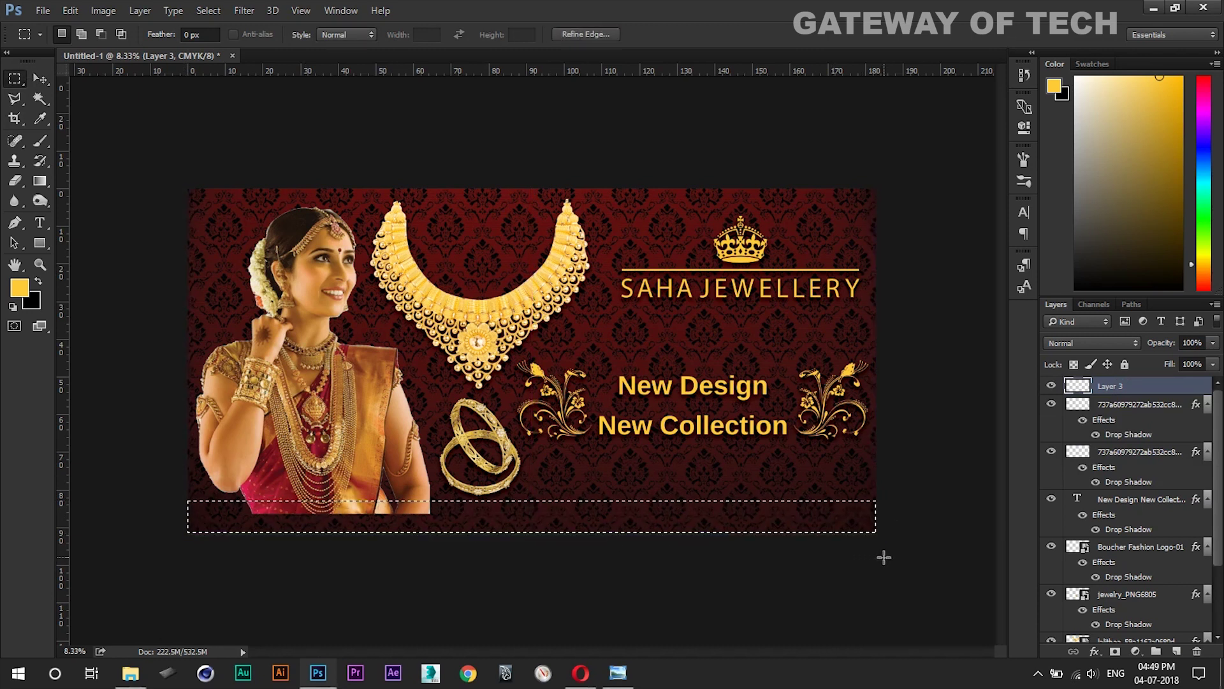
{"action": "key", "text": "alt+BackSpace"}
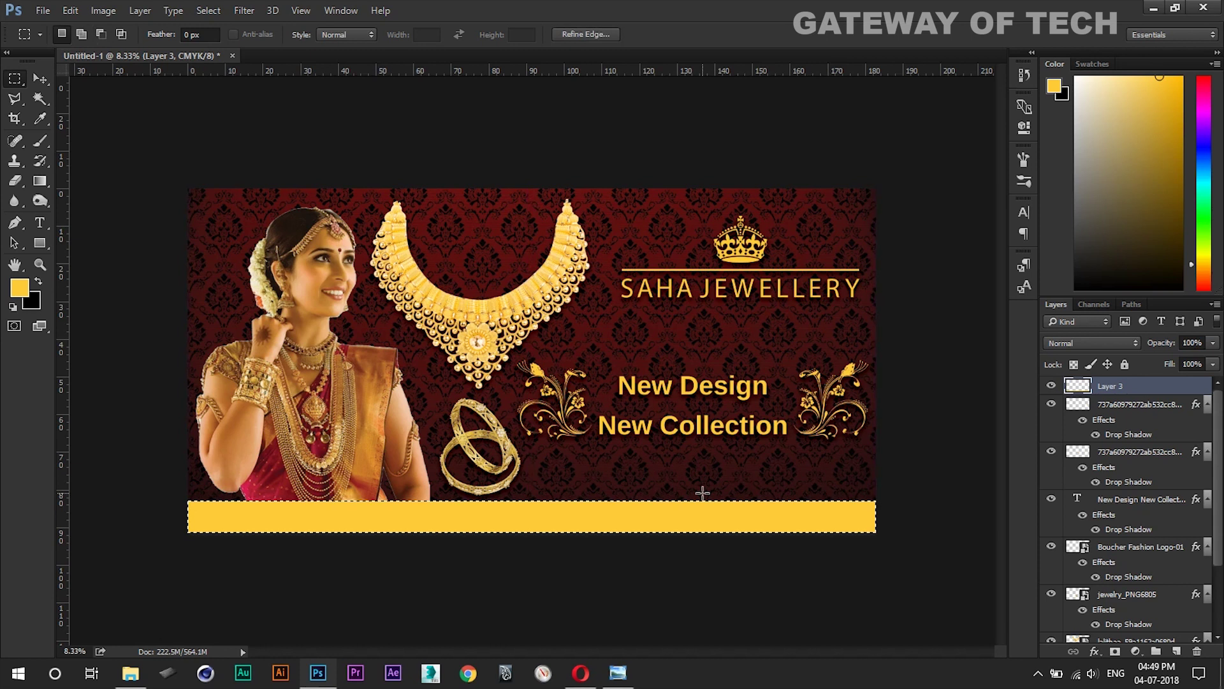
{"action": "key", "text": "ctrl+d"}
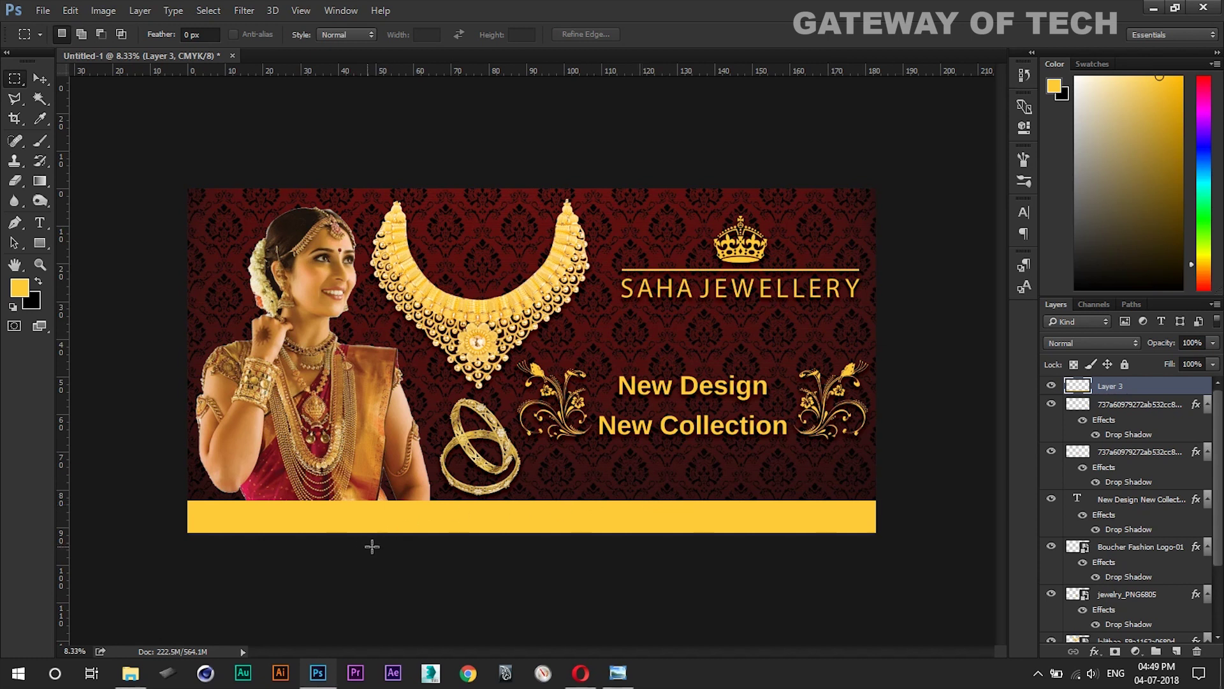
Type the shop's address and phone number in black on the yellow strip and centre it.
{"action": "left_click", "coordinate": [38, 280]}
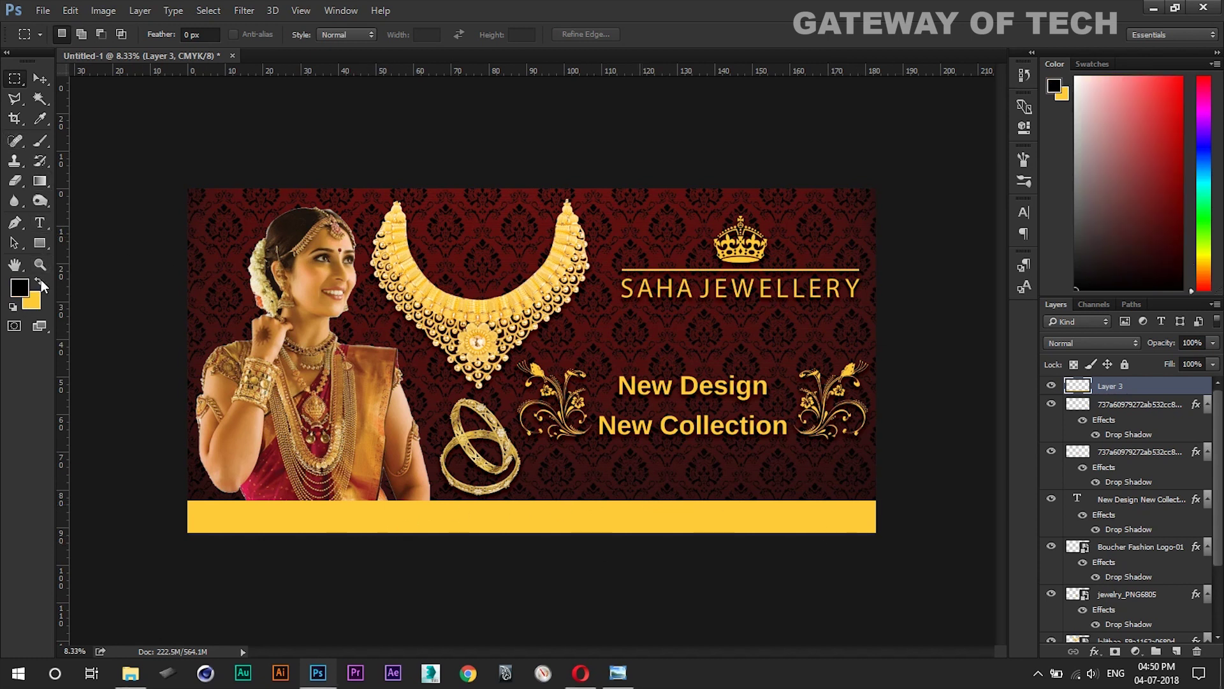
{"action": "left_click", "coordinate": [39, 223]}
{"action": "left_click", "coordinate": [217, 521]}
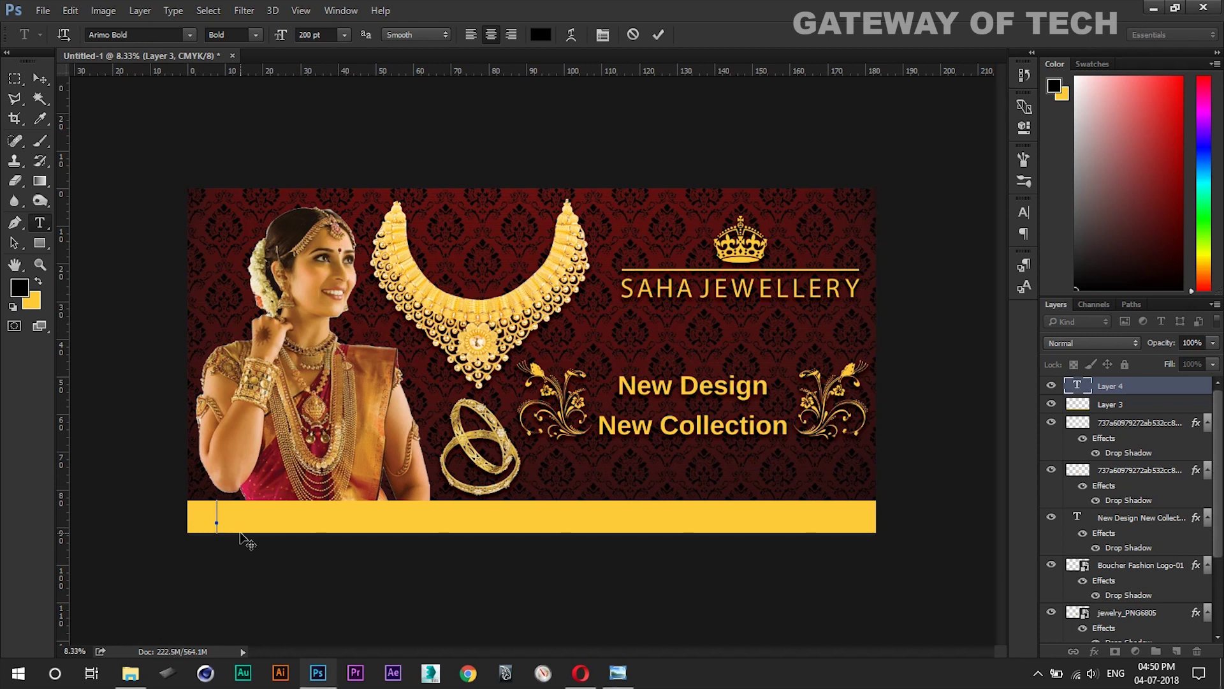
{"action": "type", "text": "Garia"}
{"action": "type", "text": "hat, Kolkata"}
{"action": "type", "text": " - 700001"}
{"action": "key", "text": "ctrl+Return"}
{"action": "mouse_move", "coordinate": [395, 519]}
{"action": "left_mouse_down"}
{"action": "mouse_move", "coordinate": [725, 504]}
{"action": "mouse_move", "coordinate": [697, 520]}
{"action": "left_mouse_up"}
{"action": "key", "text": "alt+bracketleft"}
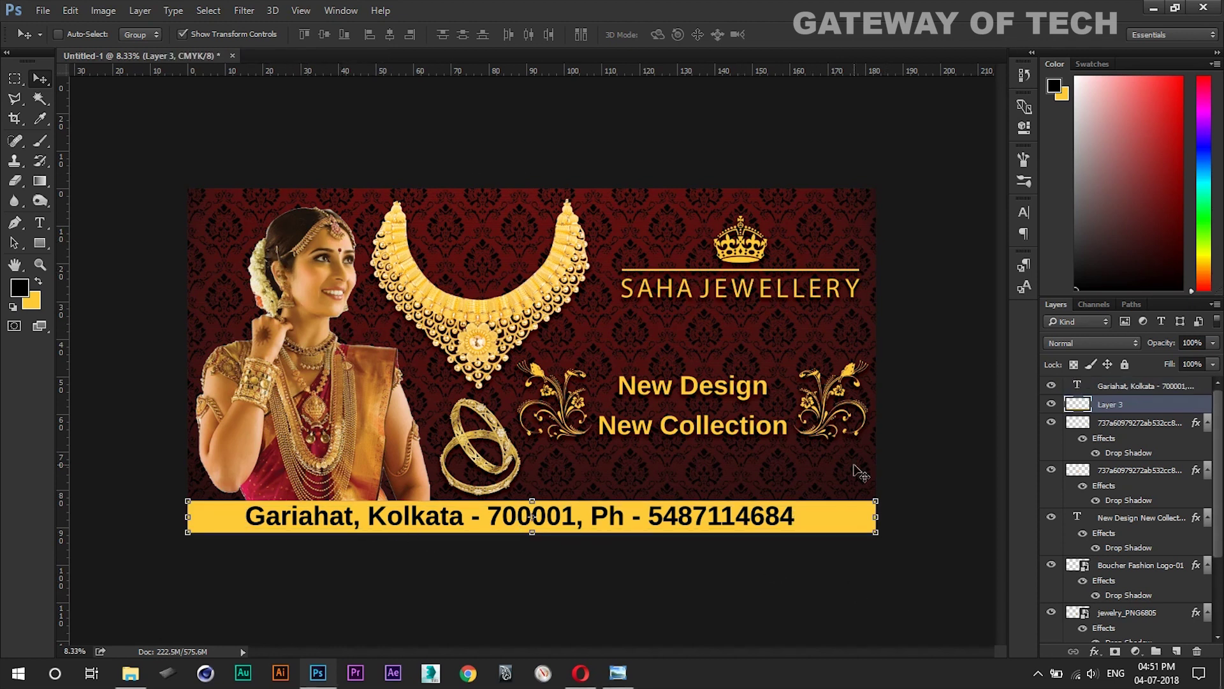
Rasterize the red texture layer and add a new empty layer above it.
{"action": "scroll", "coordinate": [1097, 541], "scroll_direction": "down", "scroll_amount": 1}
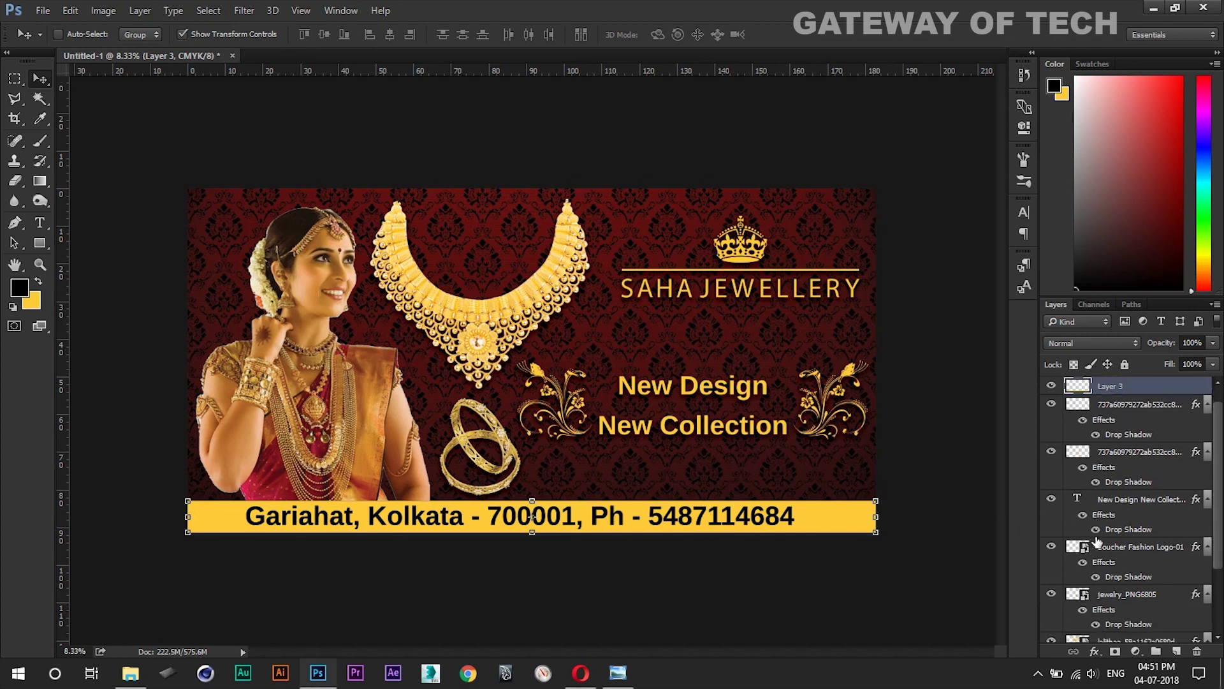
{"action": "scroll", "coordinate": [1097, 541], "scroll_direction": "down", "scroll_amount": 1}
{"action": "scroll", "coordinate": [1115, 571], "scroll_direction": "down", "scroll_amount": 1}
{"action": "left_click", "coordinate": [1127, 615]}
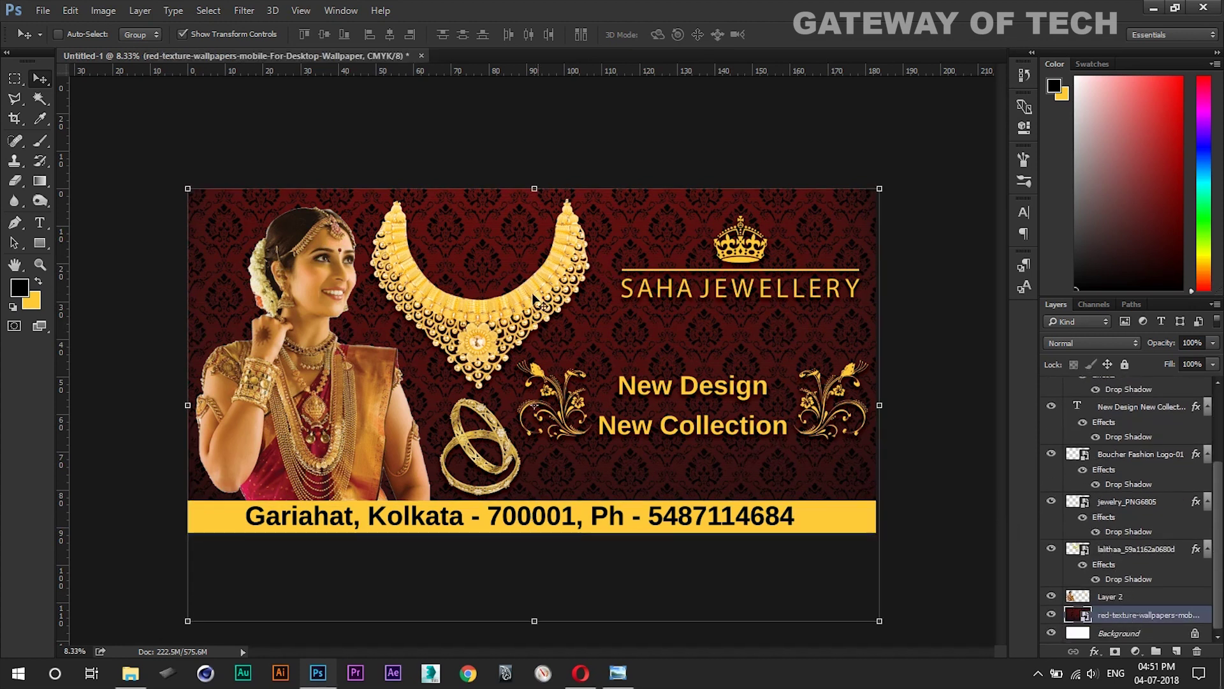
{"action": "right_click", "coordinate": [1122, 620]}
{"action": "left_click", "coordinate": [926, 302]}
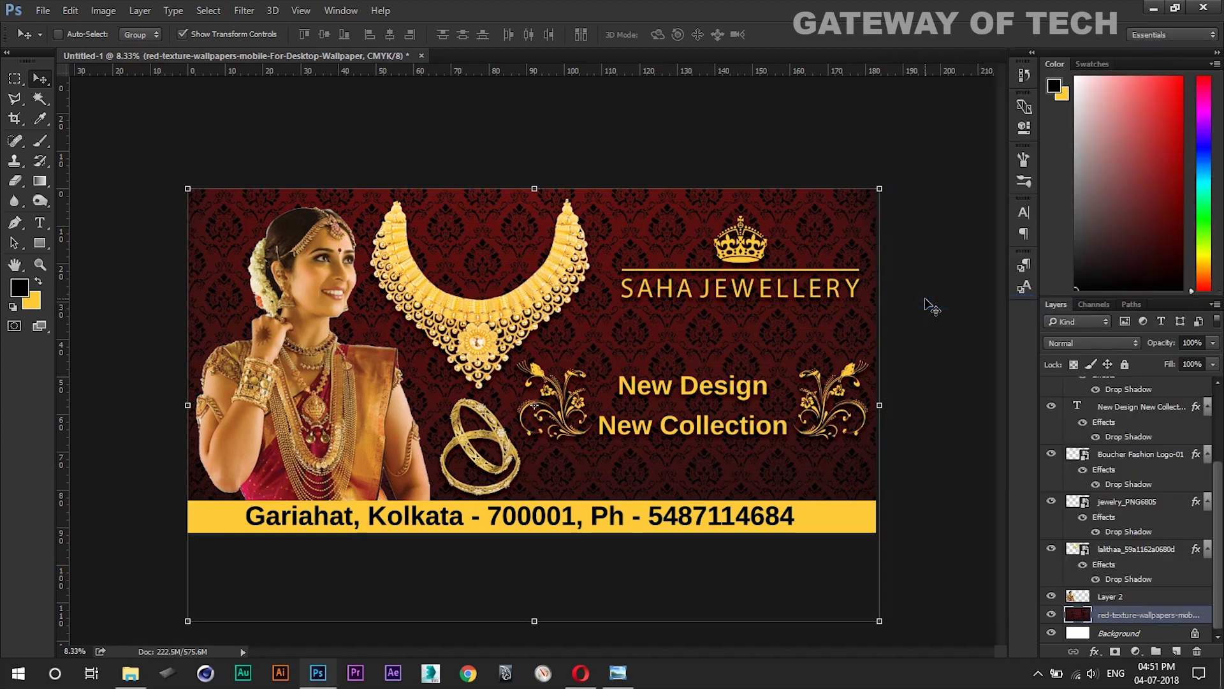
{"action": "left_click", "coordinate": [1177, 652]}
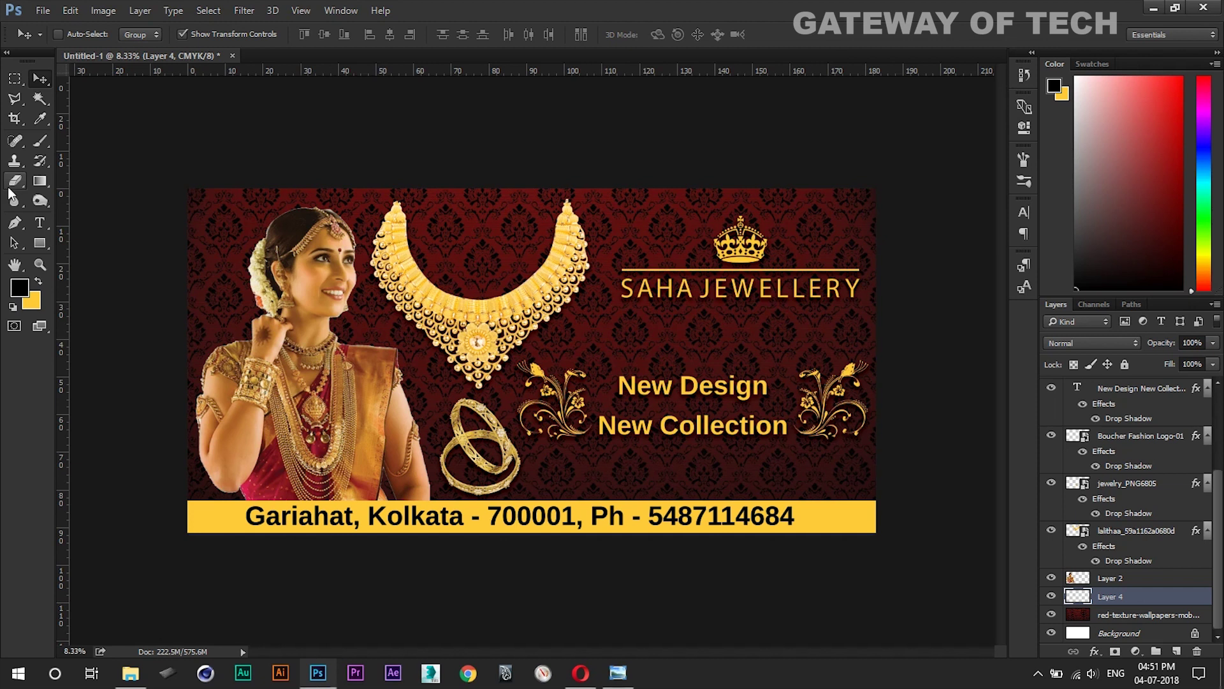
Paint soft black shading along the background edges with a large brush at 30% opacity.
{"action": "left_click", "coordinate": [39, 140]}
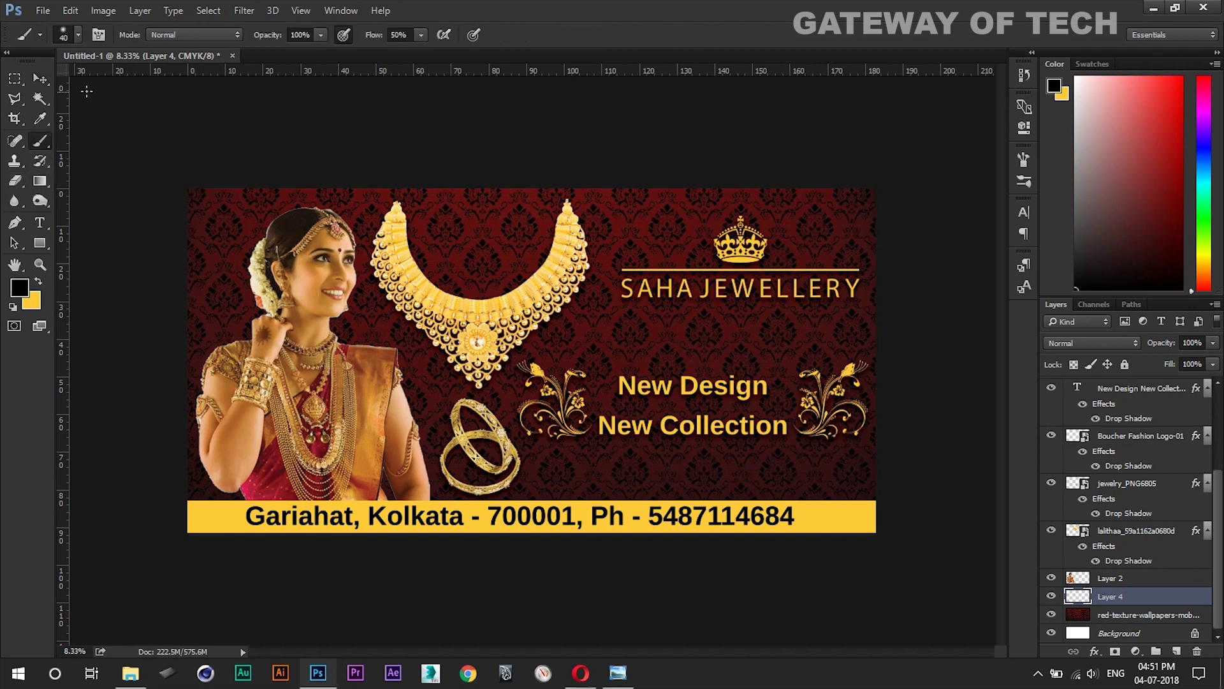
{"action": "left_click", "coordinate": [79, 33]}
{"action": "left_click_drag", "start_coordinate": [105, 85], "coordinate": [177, 83]}
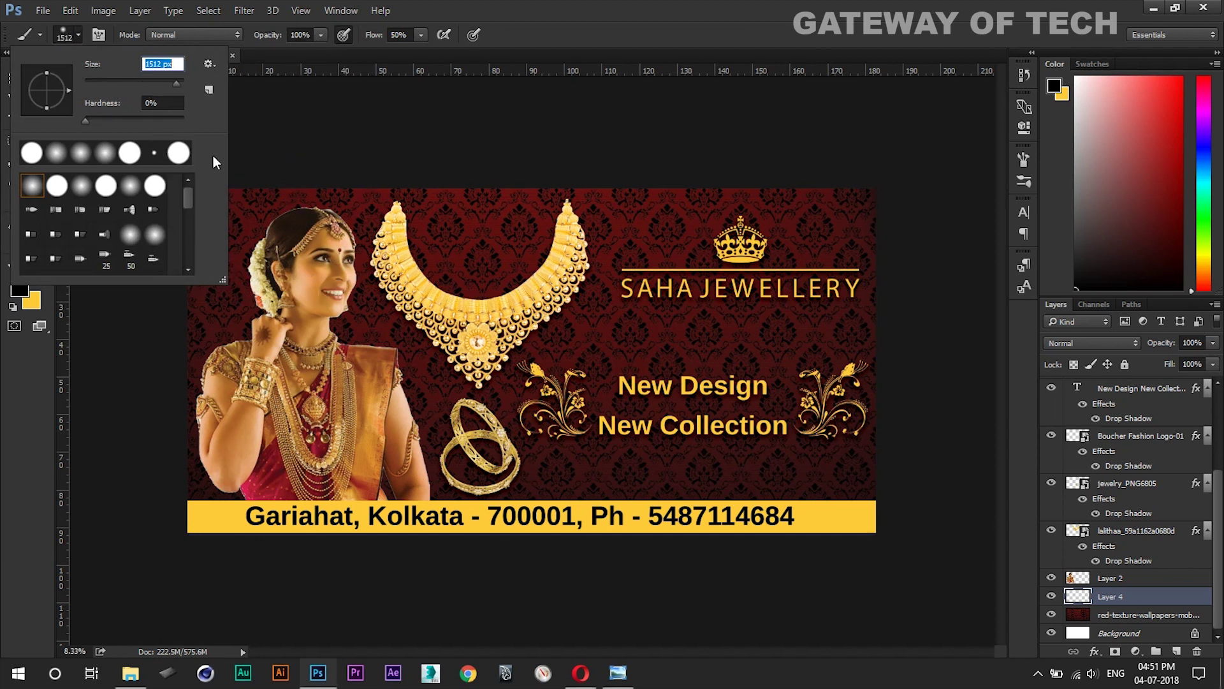
{"action": "left_click", "coordinate": [277, 37]}
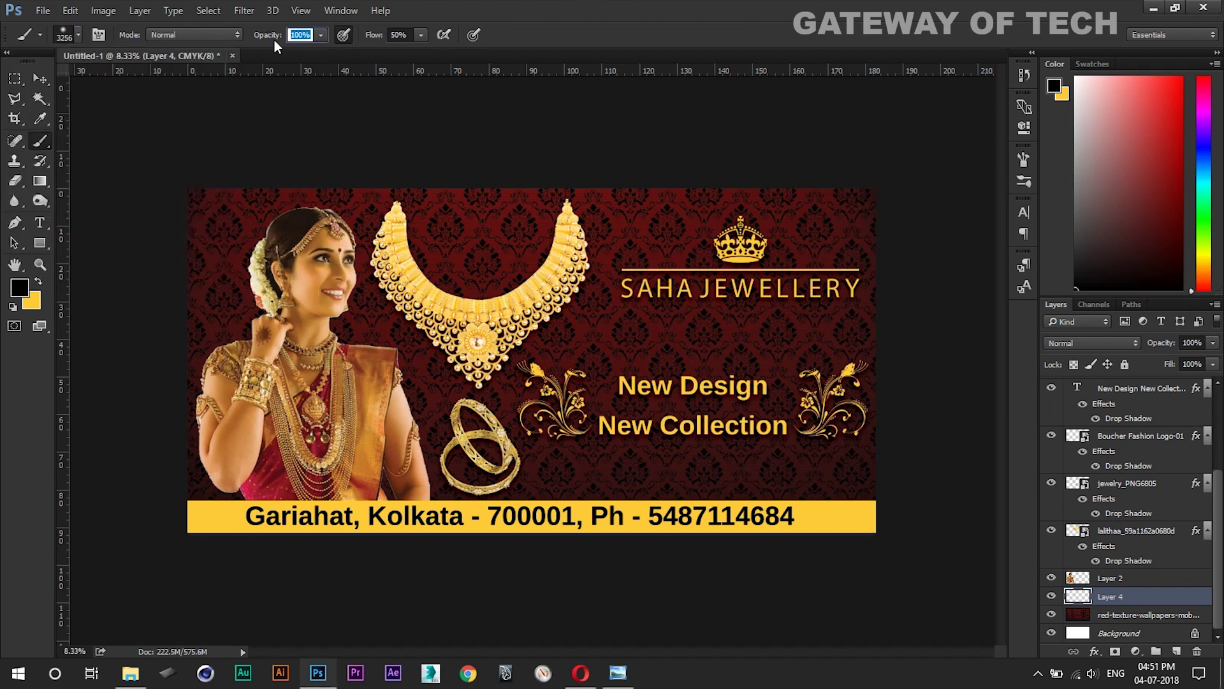
{"action": "type", "text": "30"}
{"action": "key", "text": "Return"}
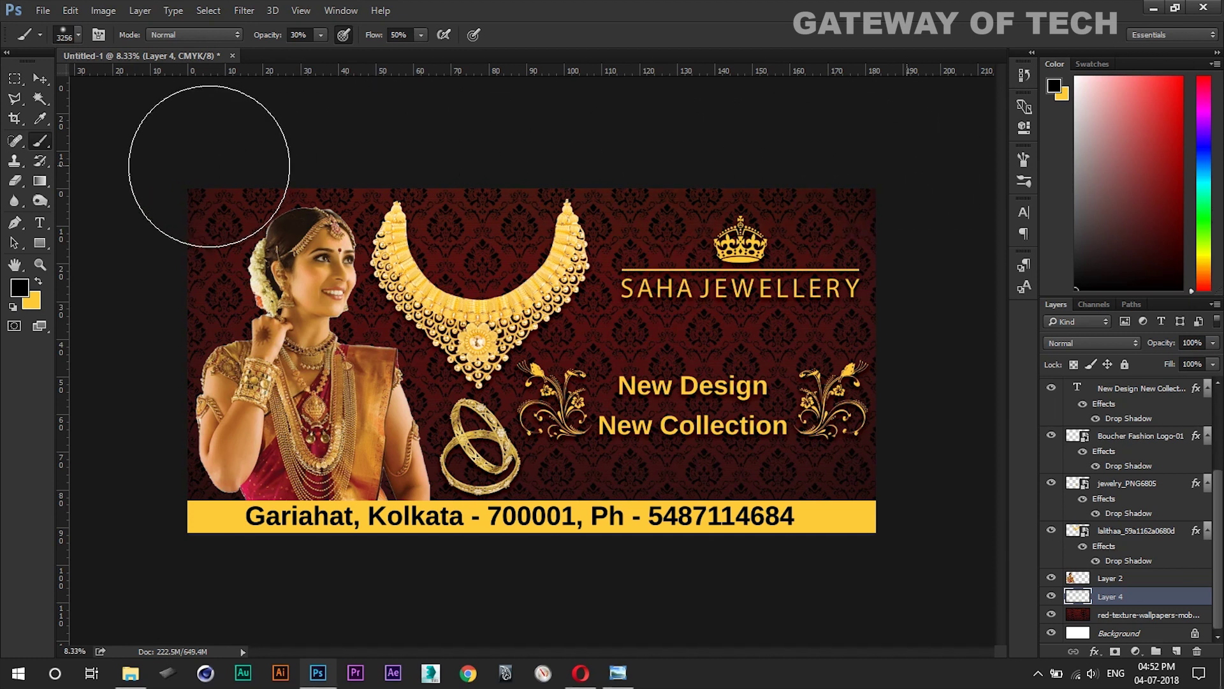
{"action": "left_click_drag", "start_coordinate": [166, 375], "coordinate": [165, 263]}
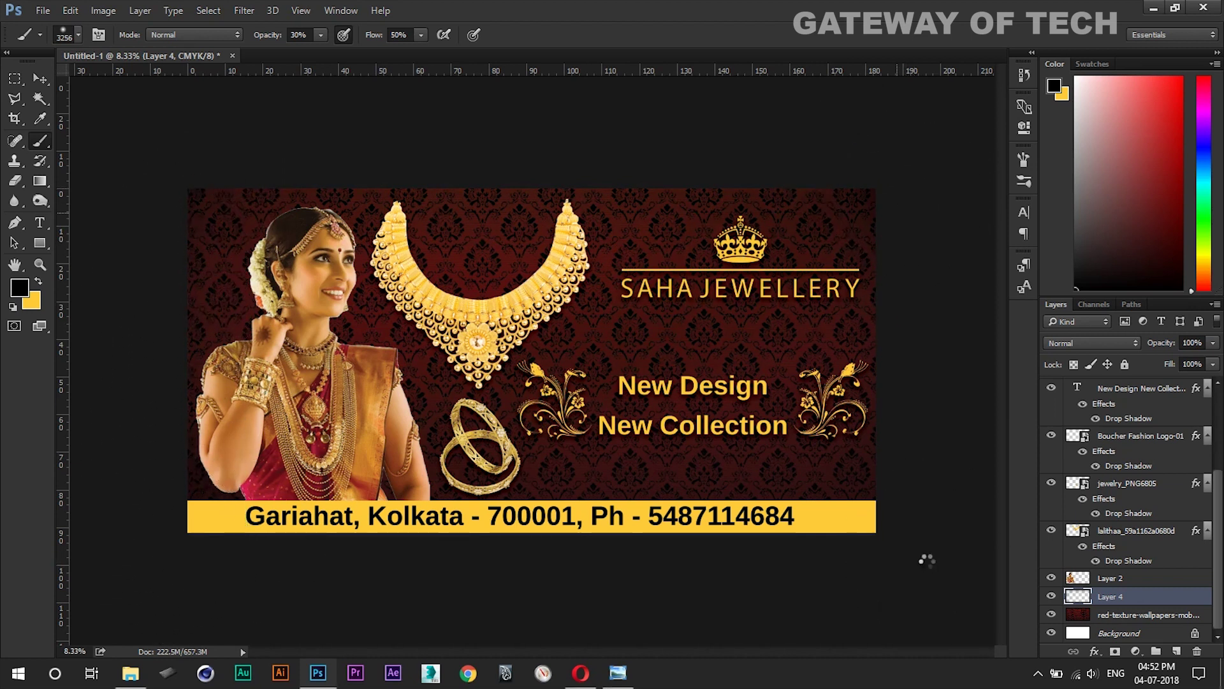
{"action": "left_click_drag", "start_coordinate": [212, 207], "coordinate": [213, 514]}
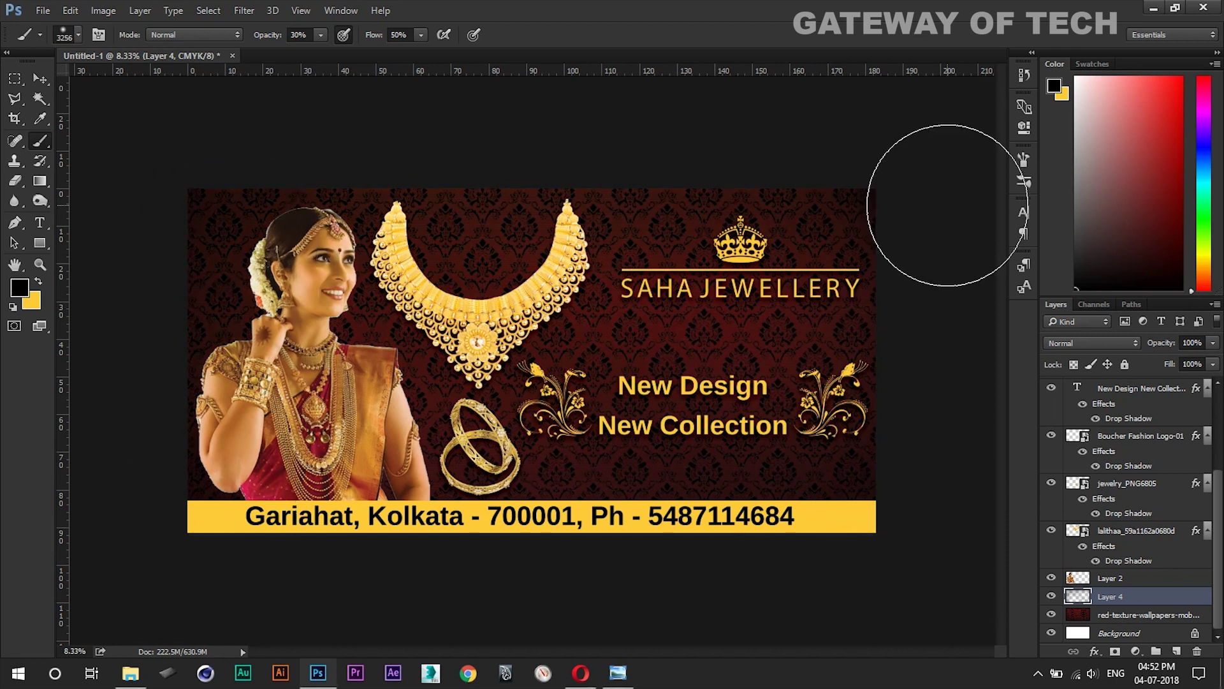
Clean up the black shading with a greatly enlarged Eraser.
{"action": "key", "text": "e"}
{"action": "left_click", "coordinate": [78, 34]}
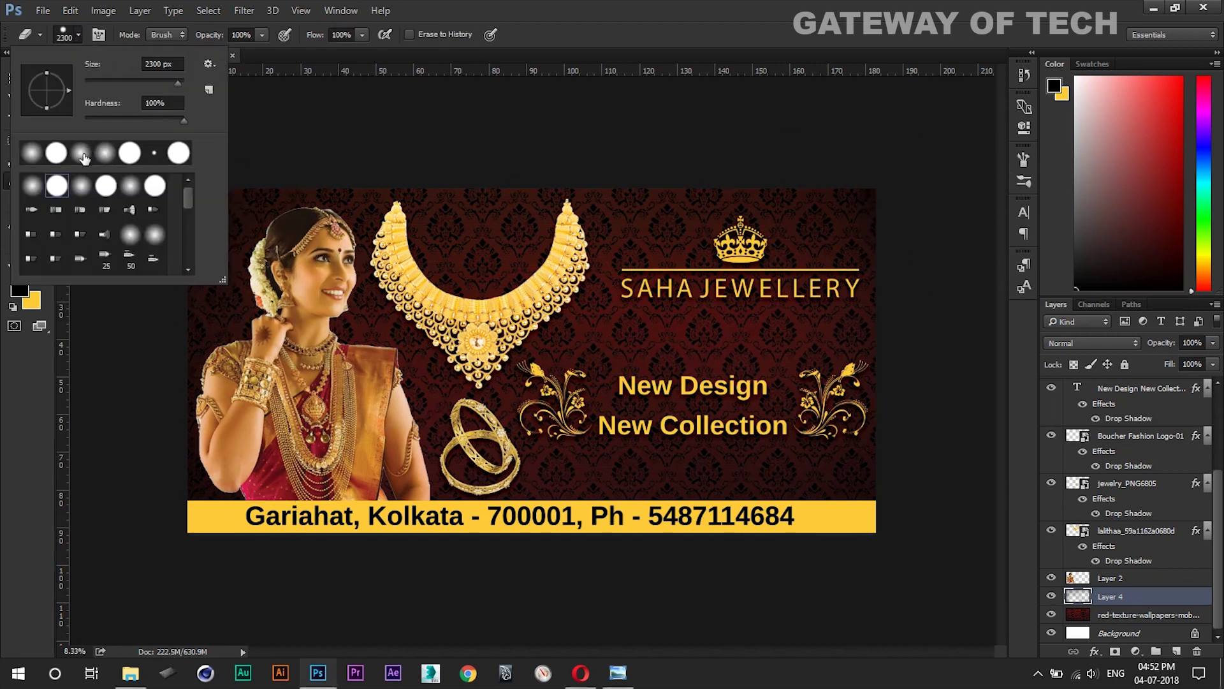
{"action": "key", "text": "Escape"}
{"action": "key", "text": "bracketright"}
{"action": "key", "text": "bracketright"}
{"action": "key", "text": "bracketright"}
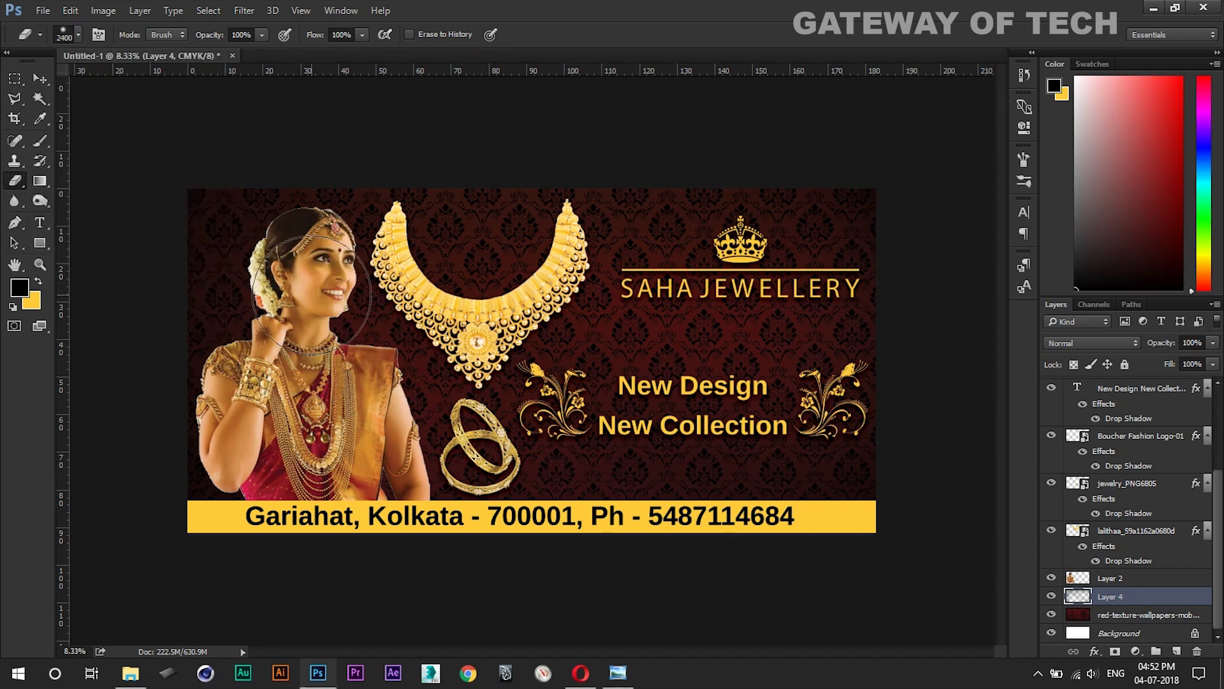
{"action": "key", "text": "bracketright"}
{"action": "key", "text": "bracketright"}
{"action": "key", "text": "bracketright"}
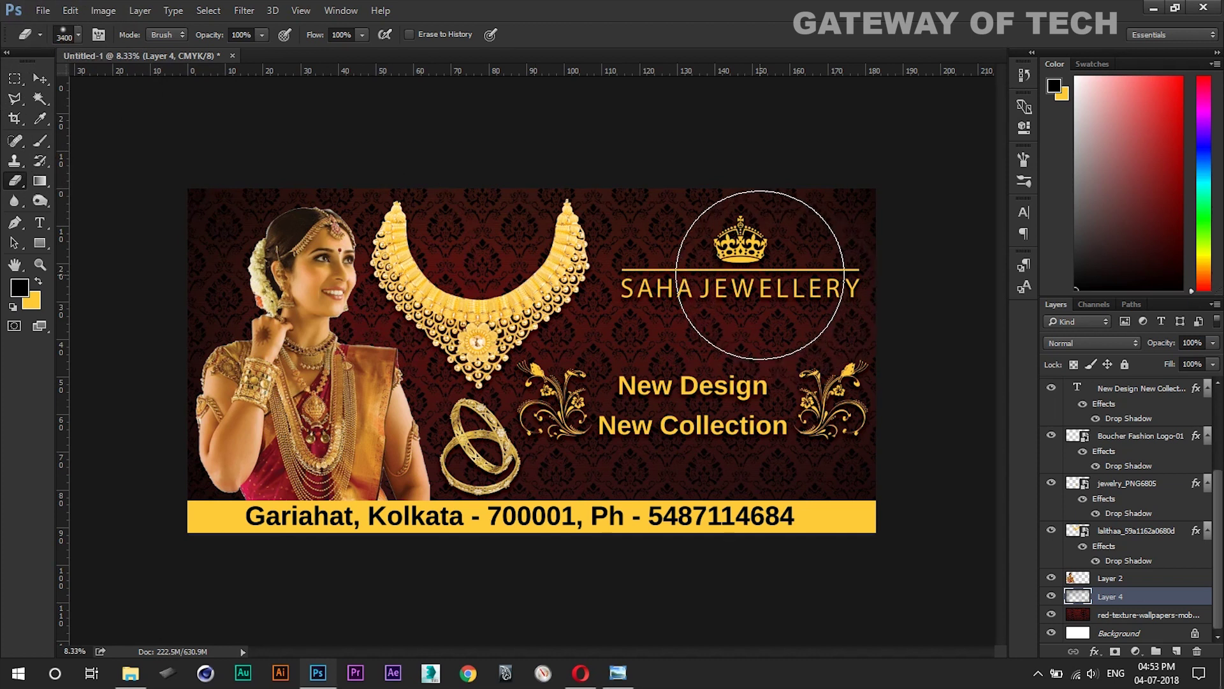
{"action": "key", "text": "v"}
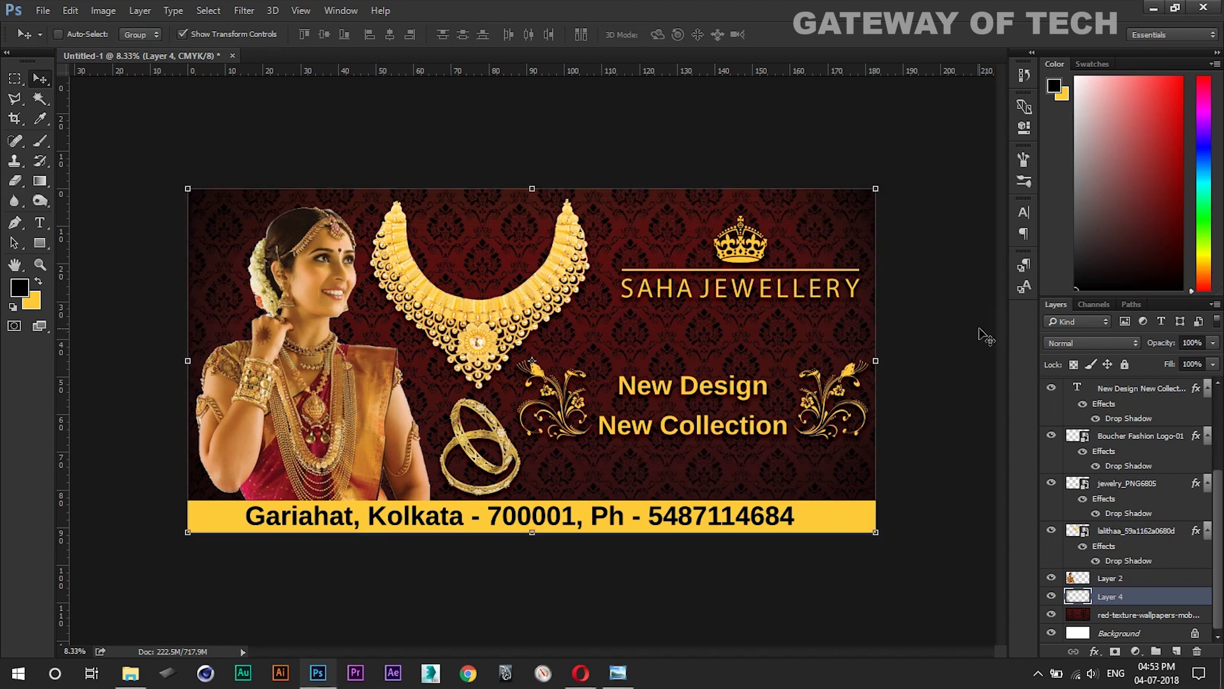
{"action": "key", "text": "ctrl+plus"}
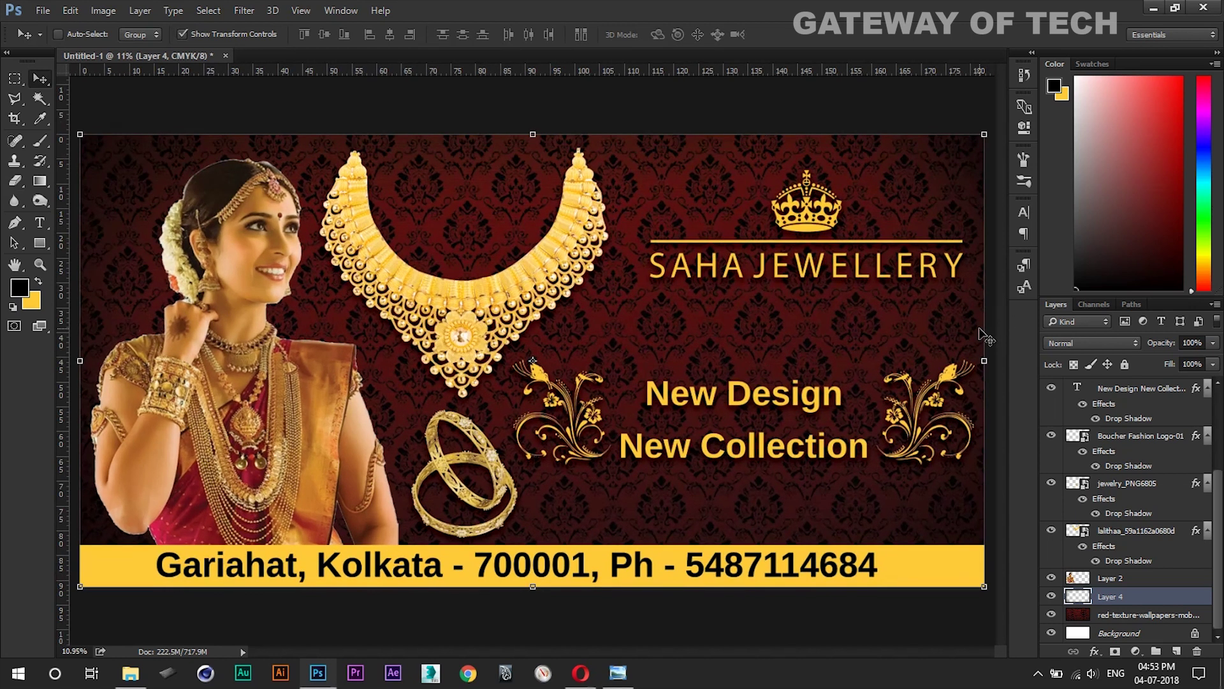
{"action": "key", "text": "f"}
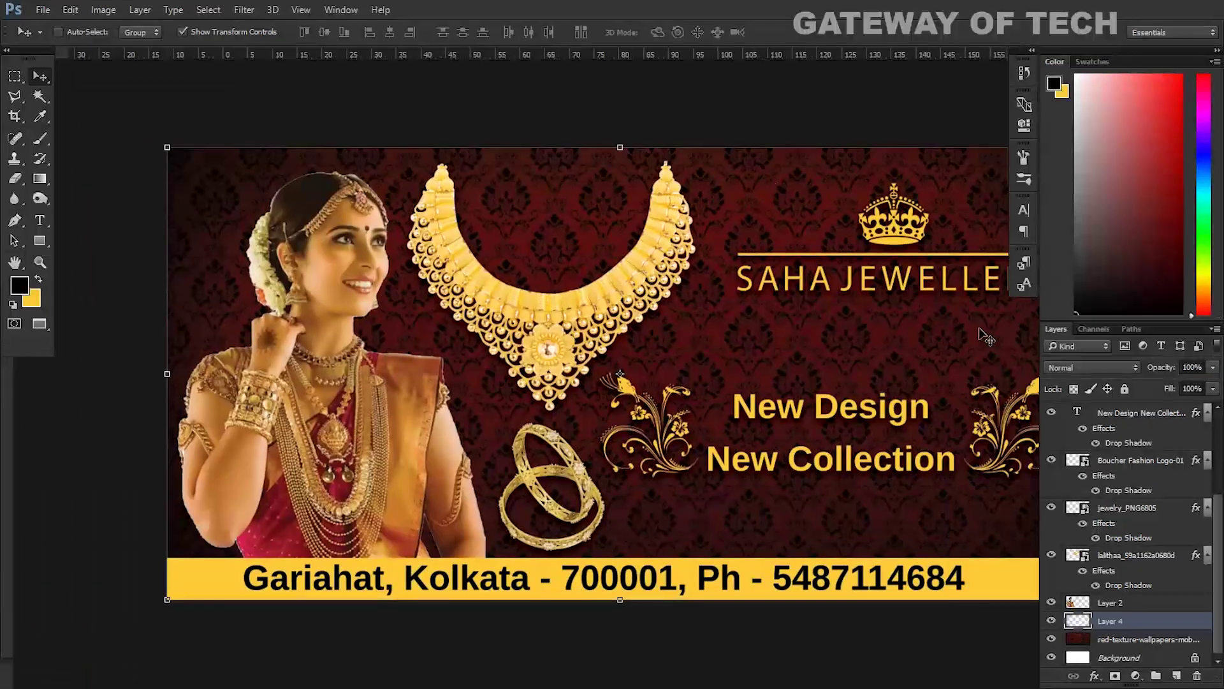
{"action": "key", "text": "f"}
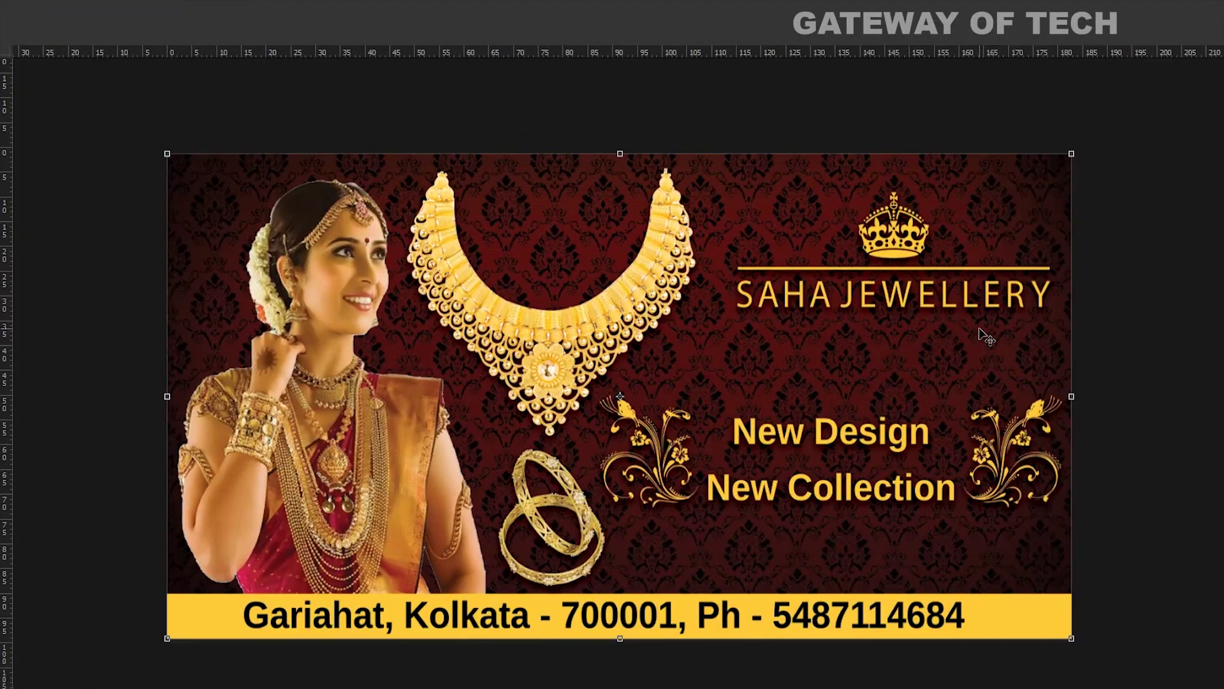
{"action": "key", "text": "ctrl+r"}
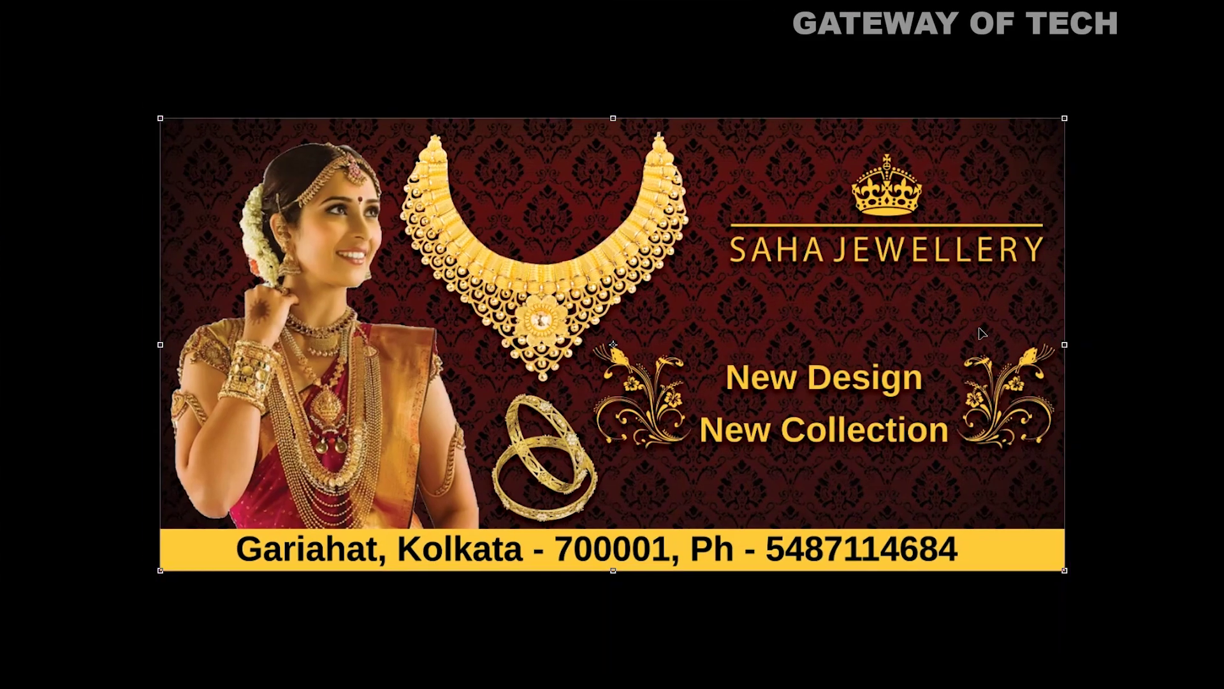
{"action": "left_click_drag", "start_coordinate": [1064, 571], "coordinate": [1180, 627]}
{"action": "left_click_drag", "start_coordinate": [980, 329], "coordinate": [980, 329]}
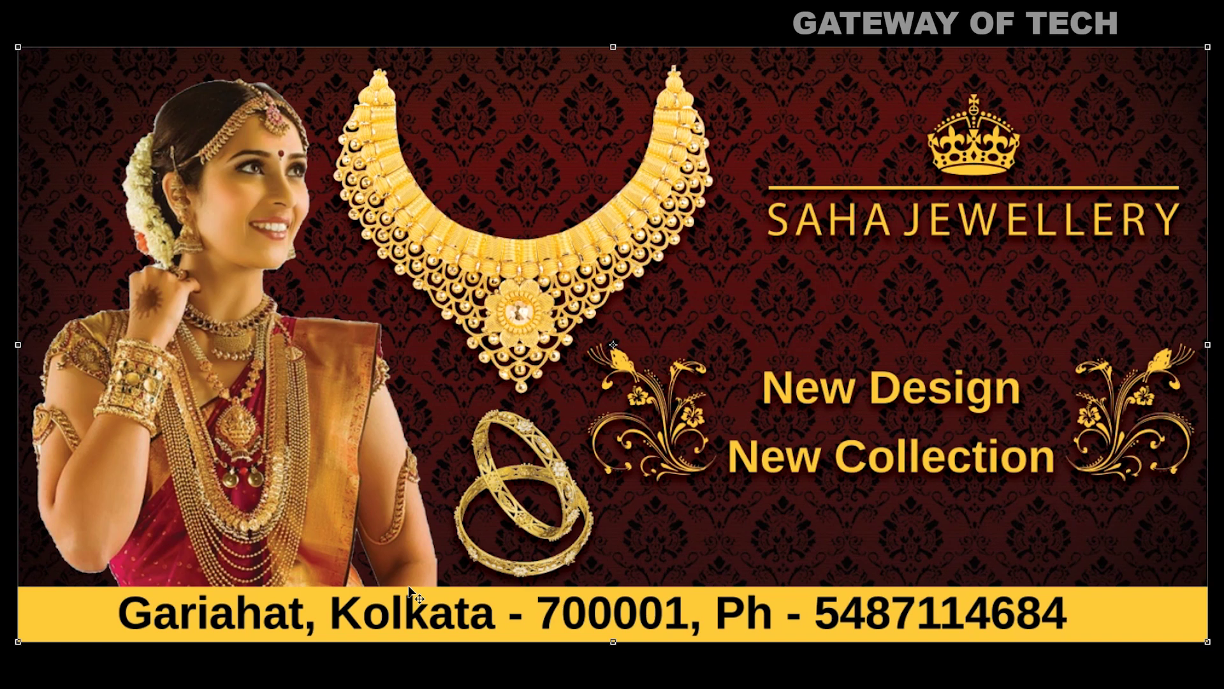
{"action": "key", "text": "f"}
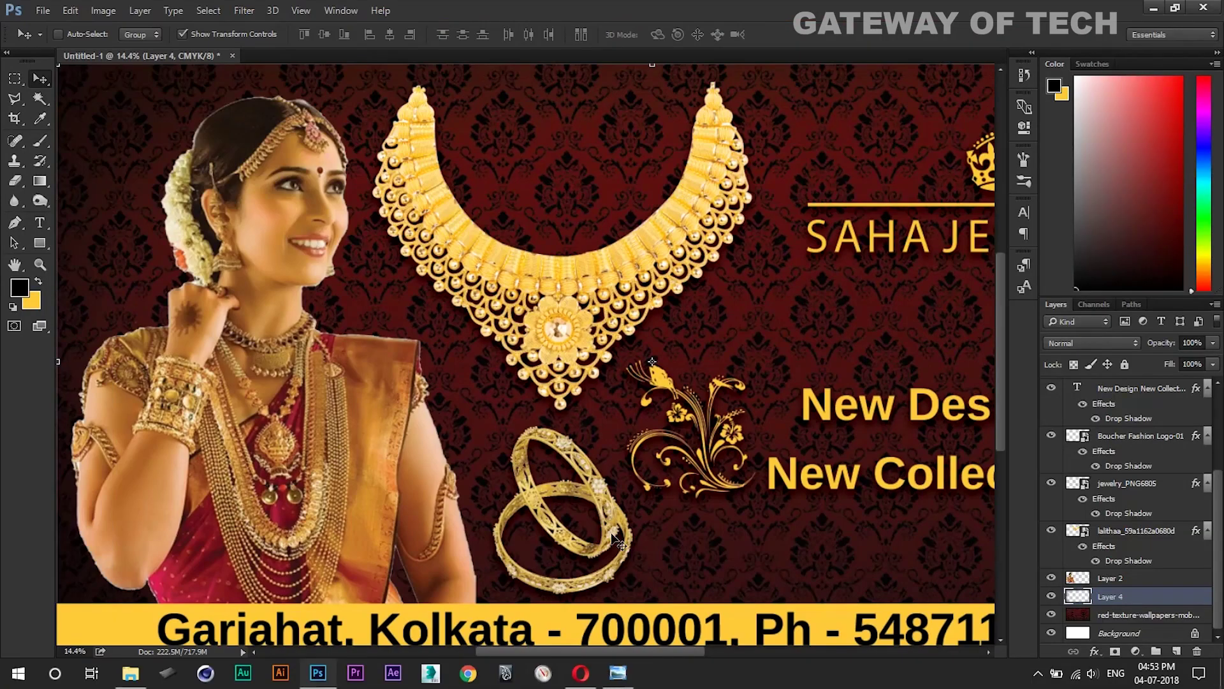
Save the document to the Desktop as hoarding in Photoshop format.
{"action": "left_click", "coordinate": [47, 11]}
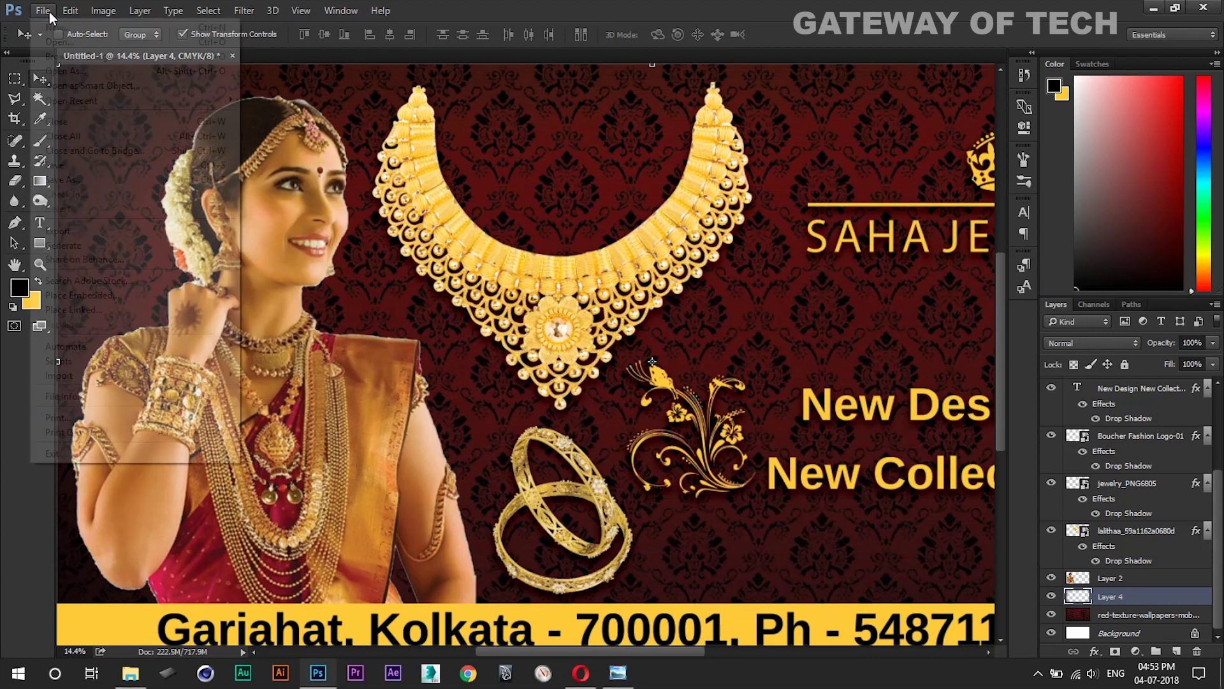
{"action": "left_click", "coordinate": [65, 179]}
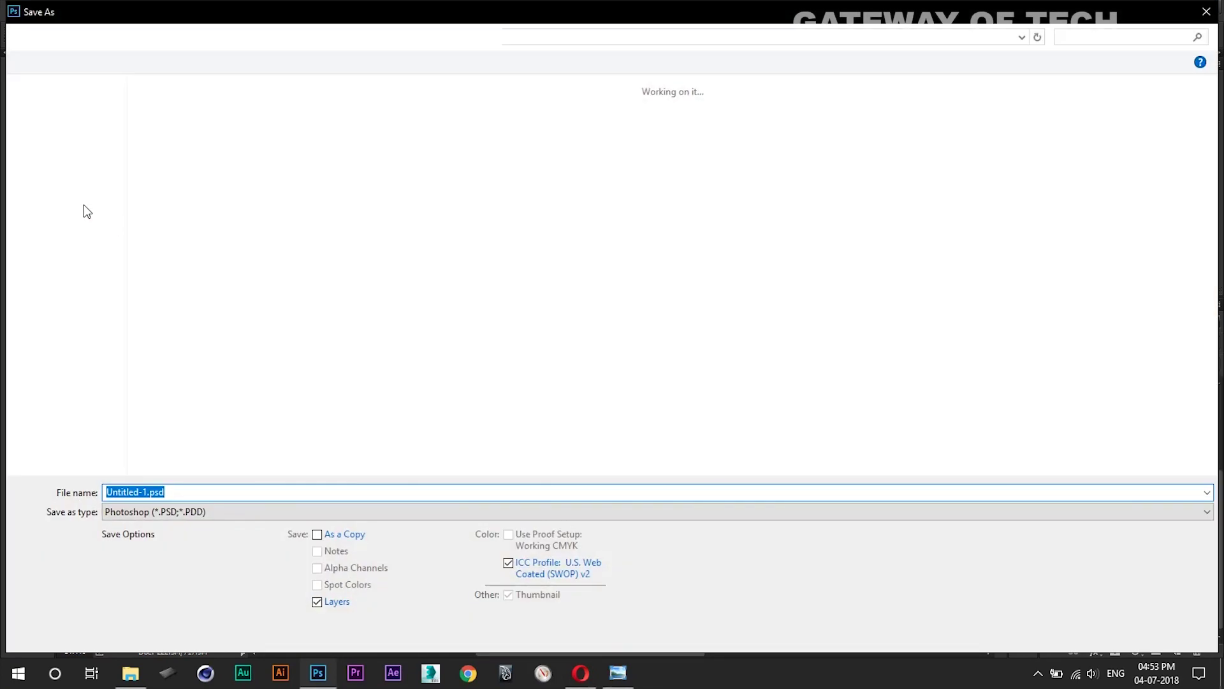
{"action": "left_click", "coordinate": [72, 258]}
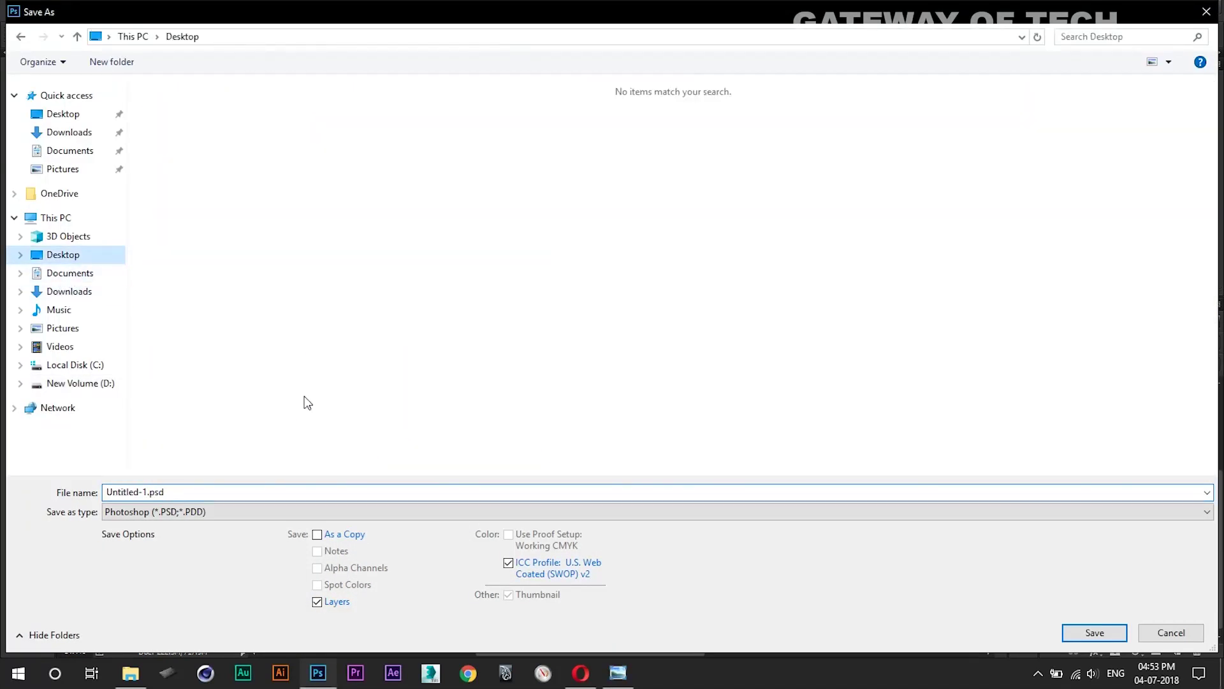
{"action": "left_click", "coordinate": [222, 491]}
{"action": "type", "text": "ho"}
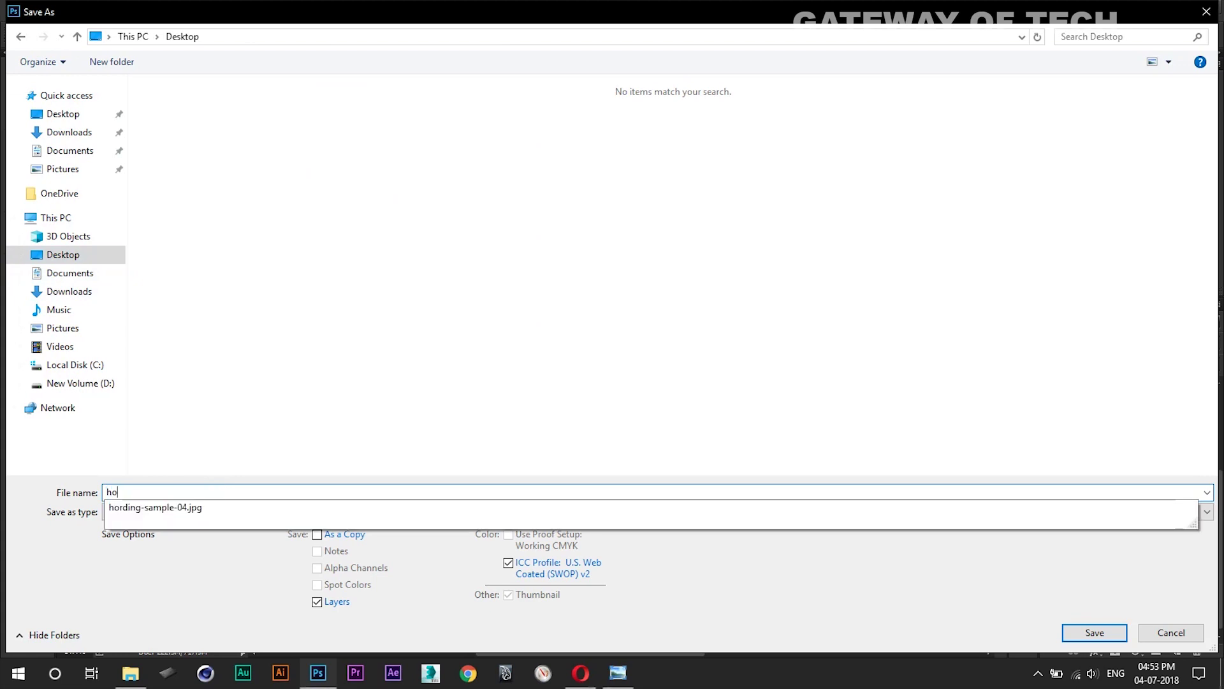
{"action": "key", "text": "BackSpace"}
{"action": "type", "text": "oarding"}
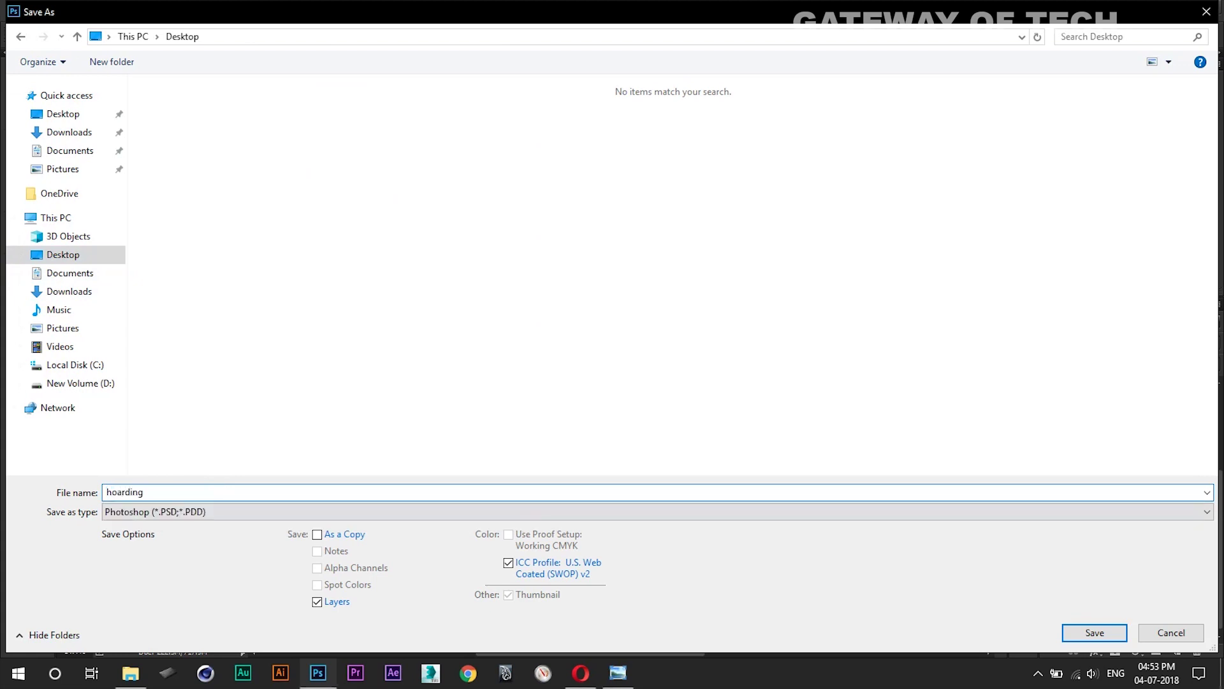
{"action": "left_click", "coordinate": [1085, 634]}
{"action": "left_click", "coordinate": [790, 202]}
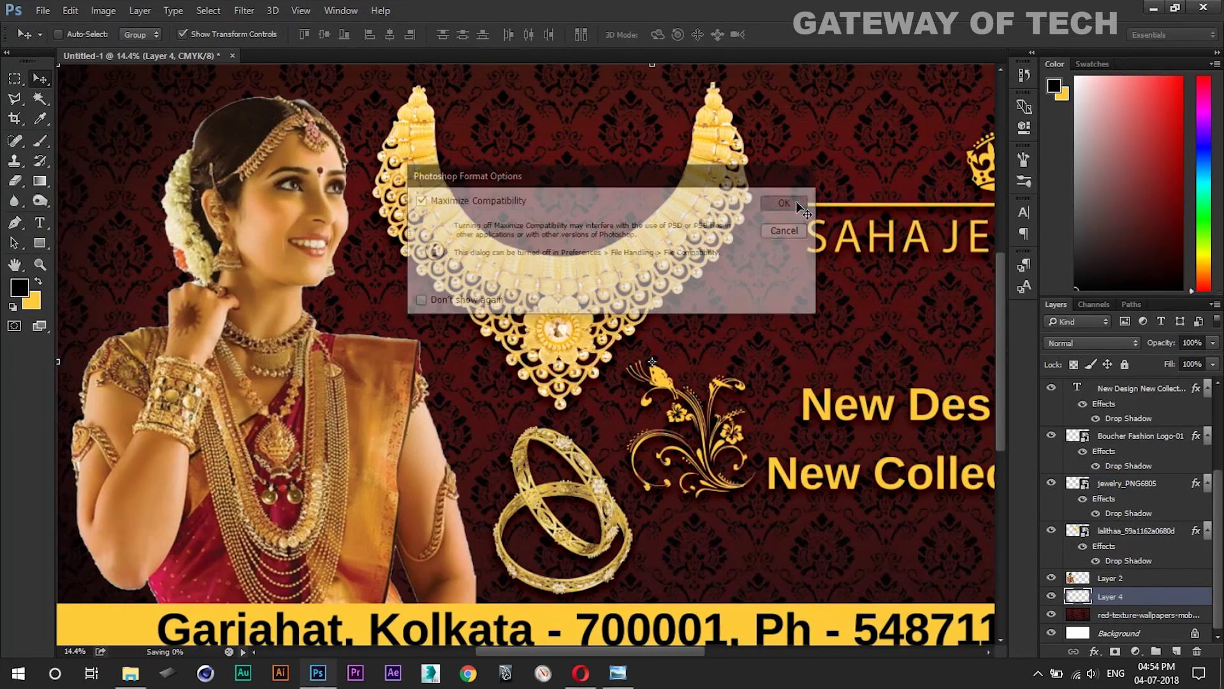
Dismiss the background-save error from a second Save As and fit the hoarding to the window.
{"action": "left_click", "coordinate": [43, 10]}
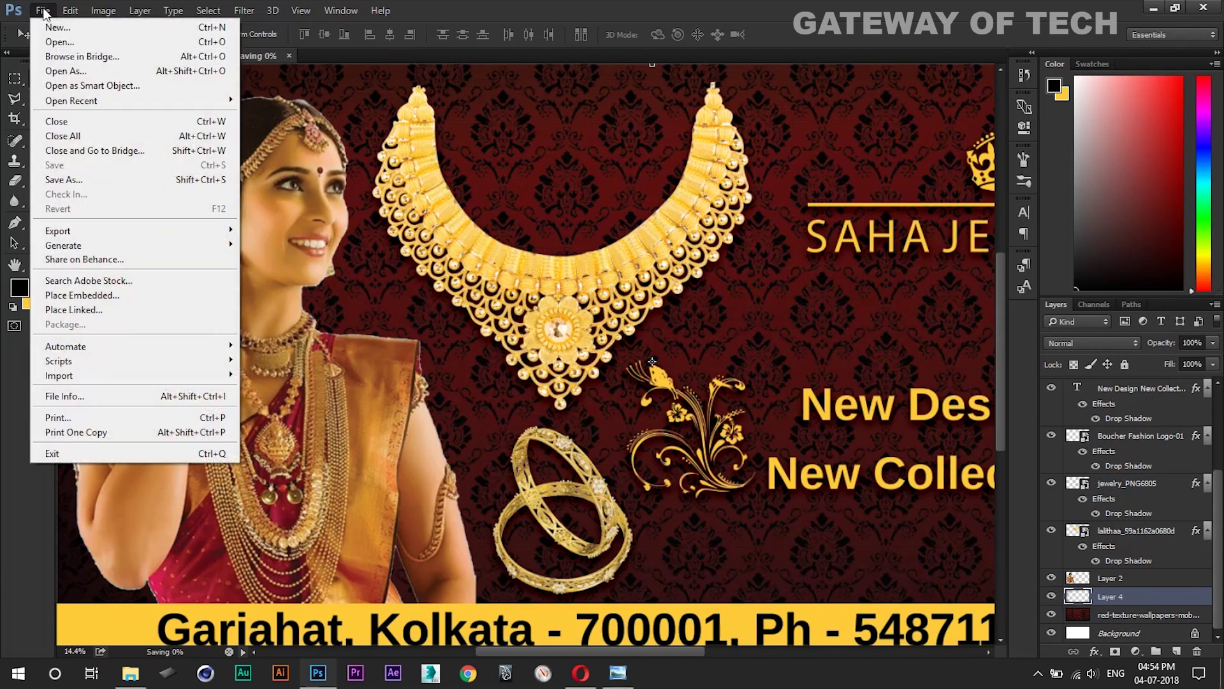
{"action": "left_click", "coordinate": [77, 180]}
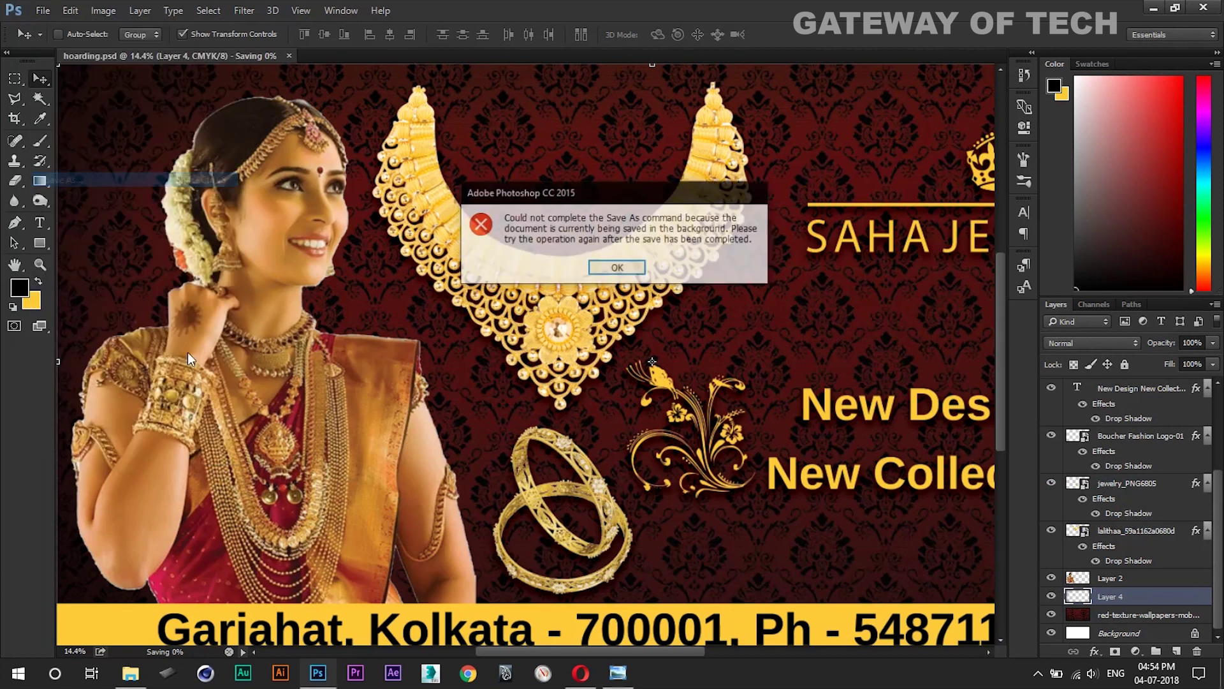
{"action": "left_click", "coordinate": [617, 267]}
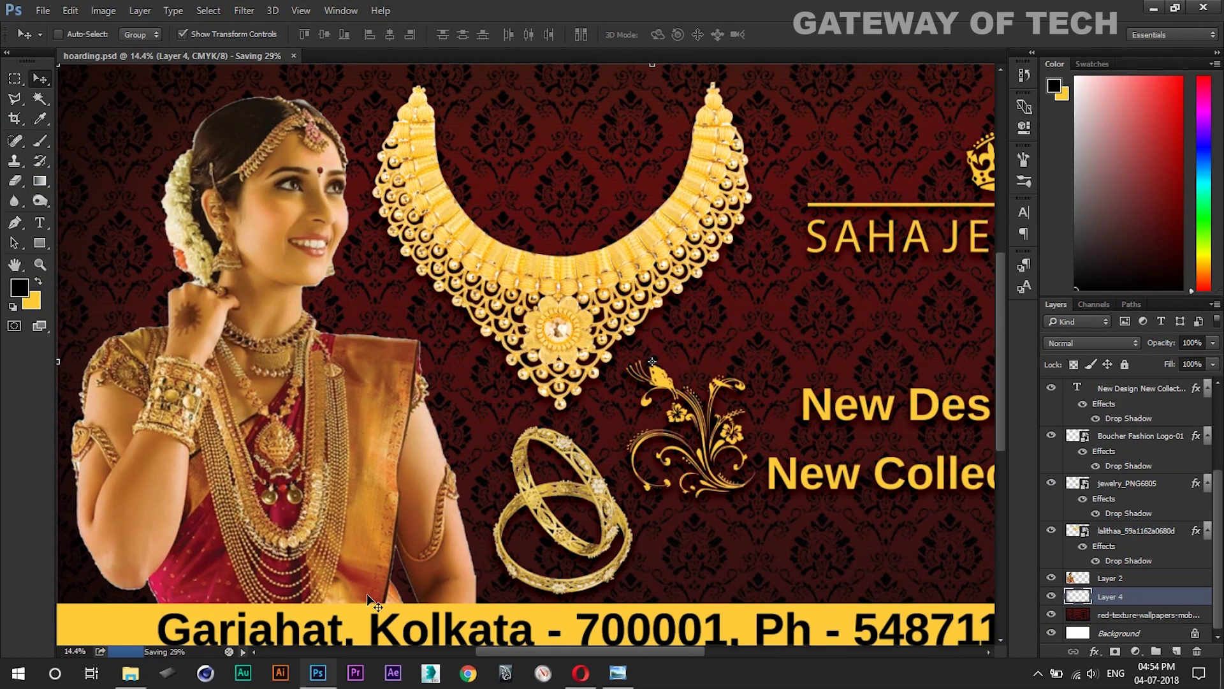
{"action": "key", "text": "ctrl+0"}
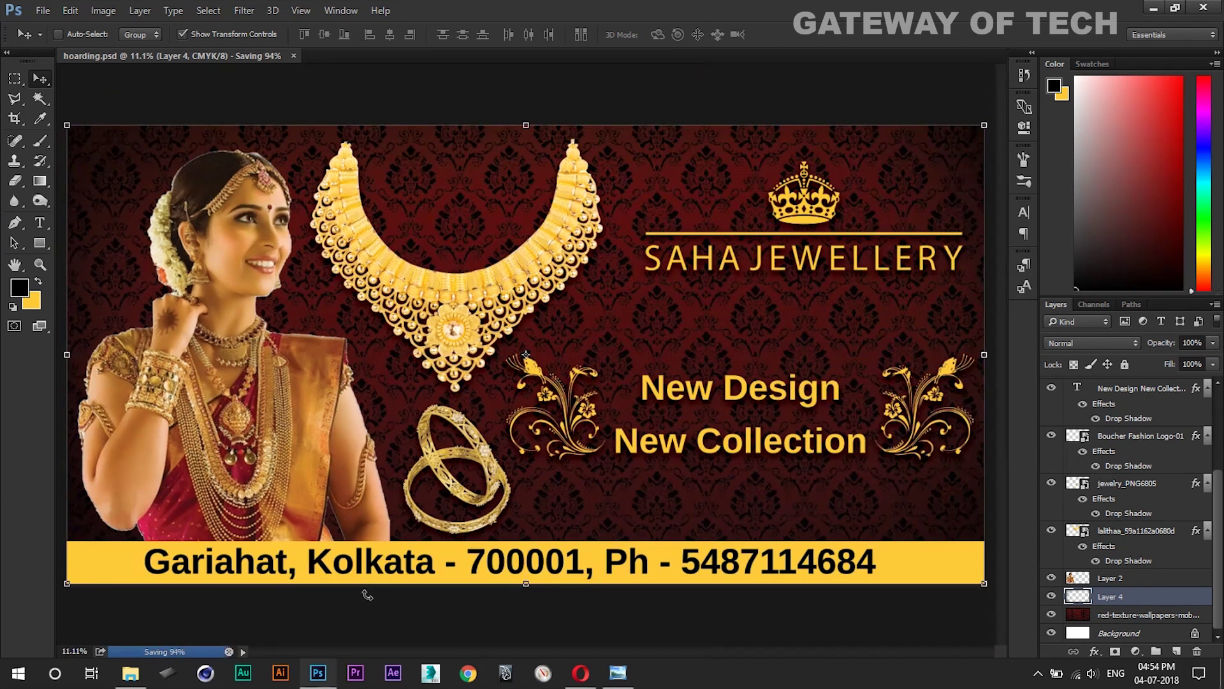